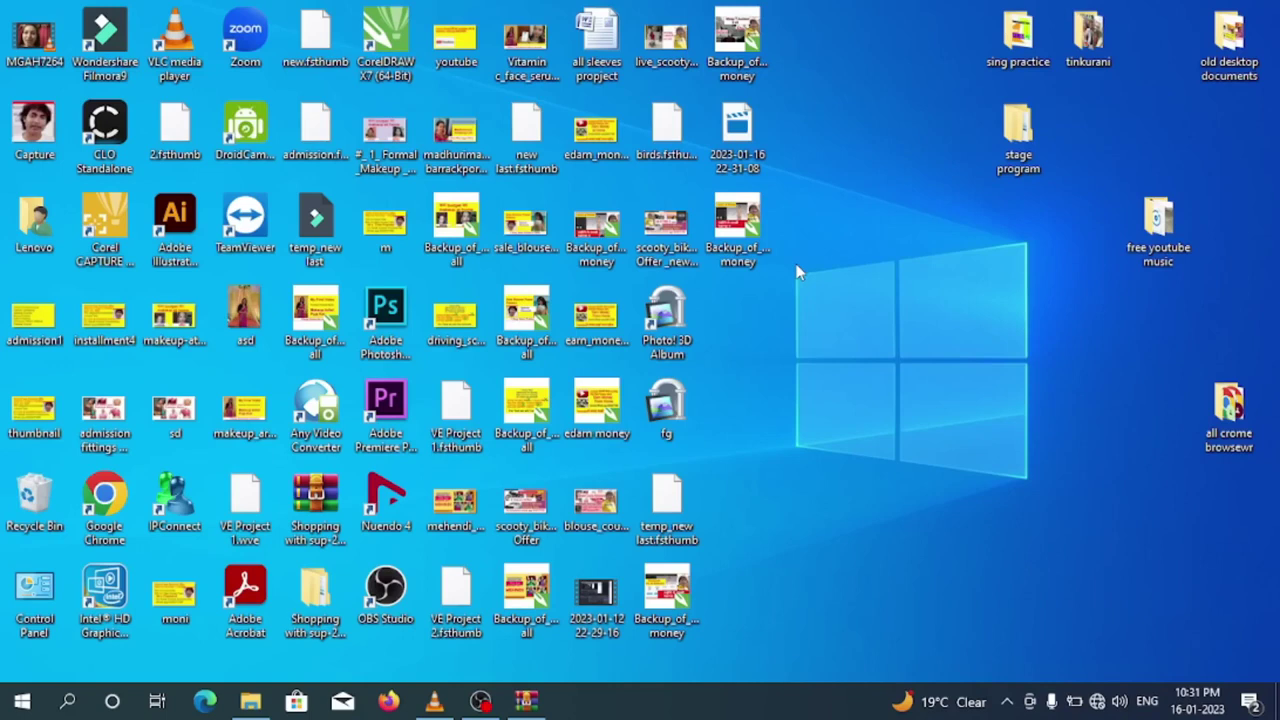
Launch CLO Standalone from the desktop.
double_click(114, 140)
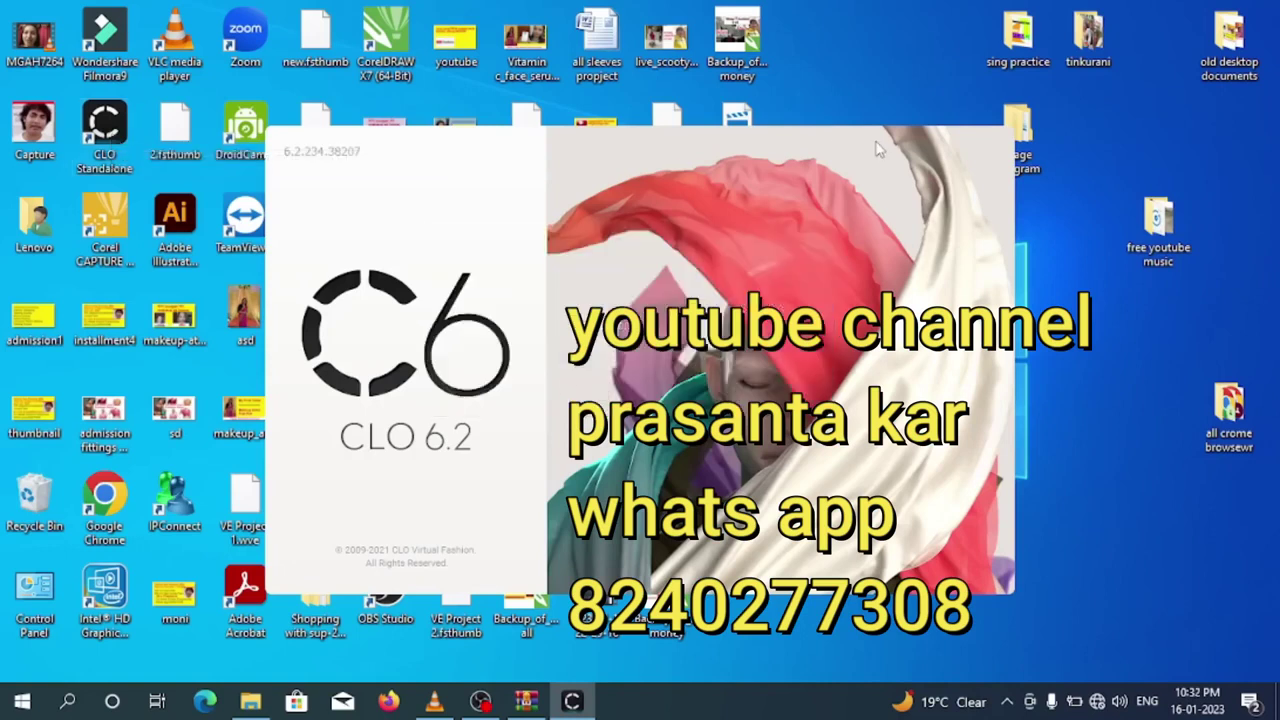
left_click(632, 432)
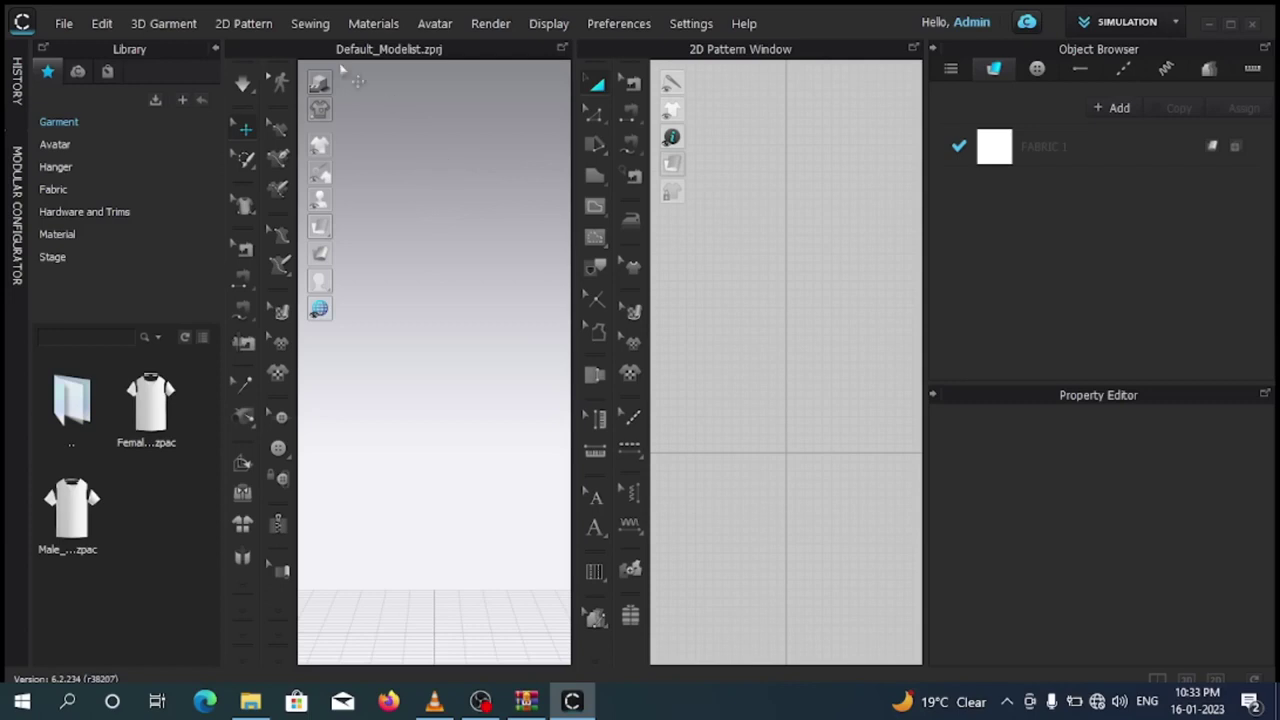
Review the file commands, including the available import and export formats and the plotter option.
left_click(63, 25)
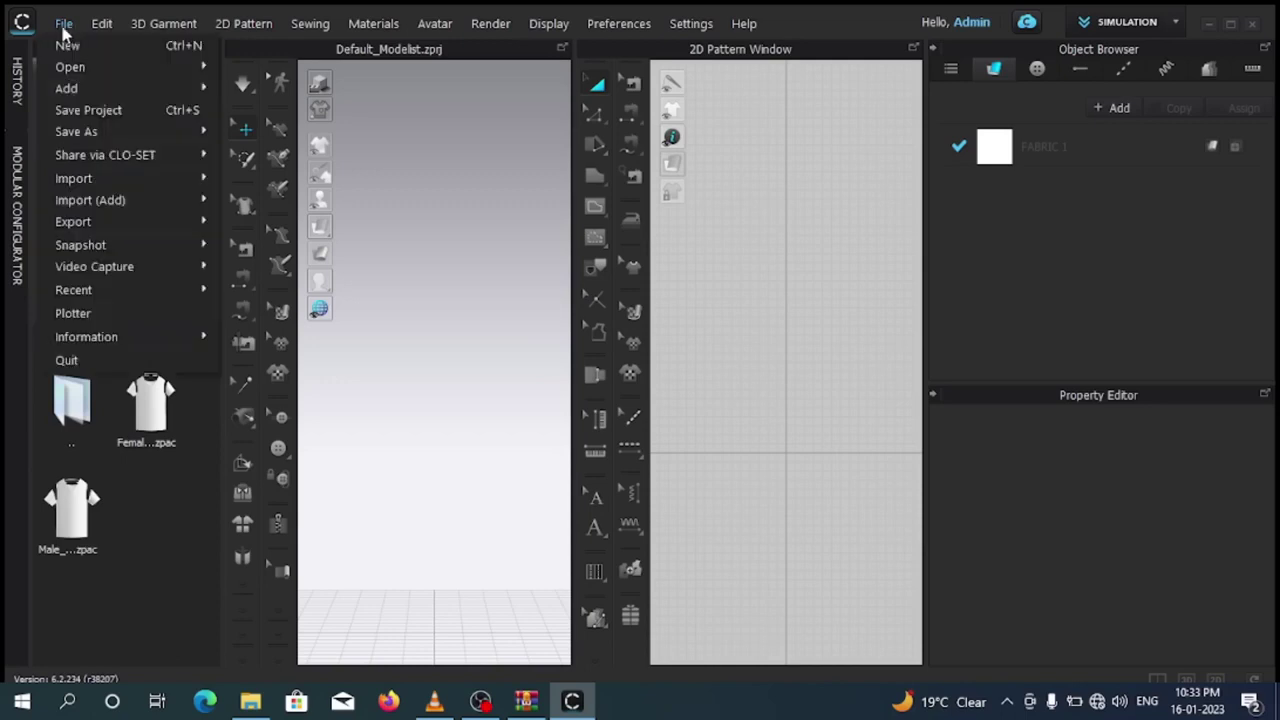
left_click(102, 23)
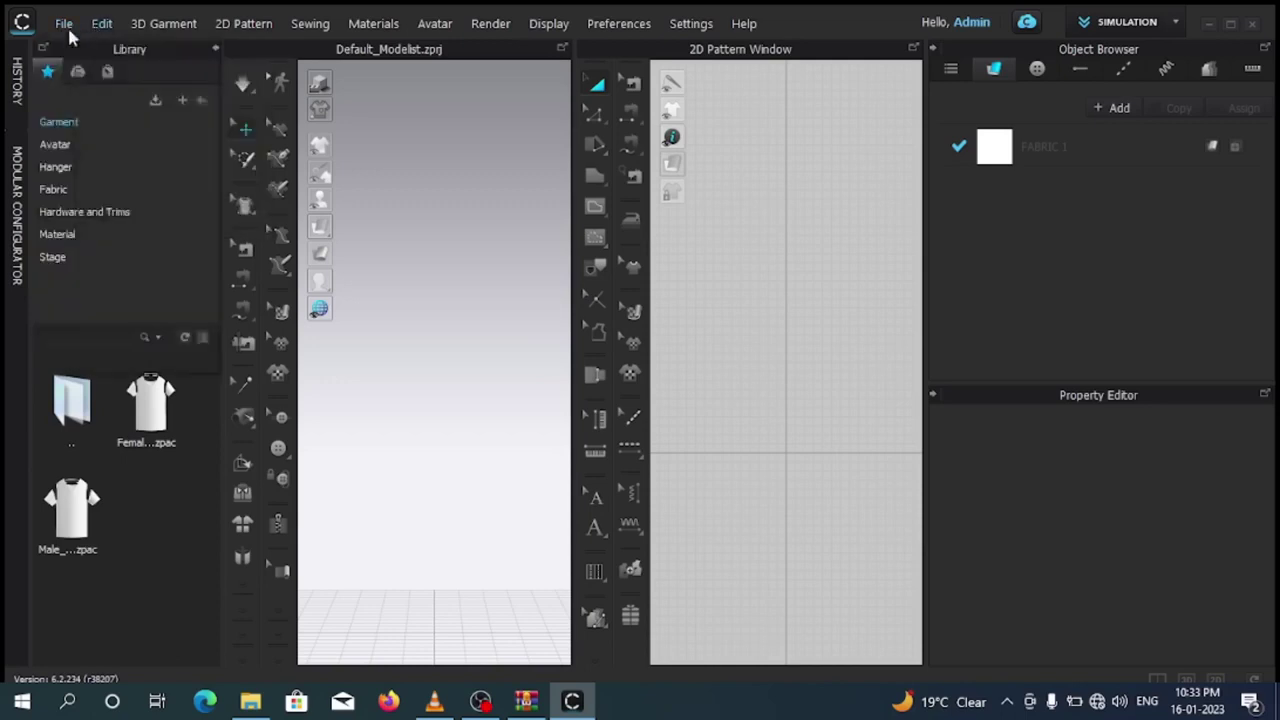
left_click(63, 23)
mouse_move(82, 65)
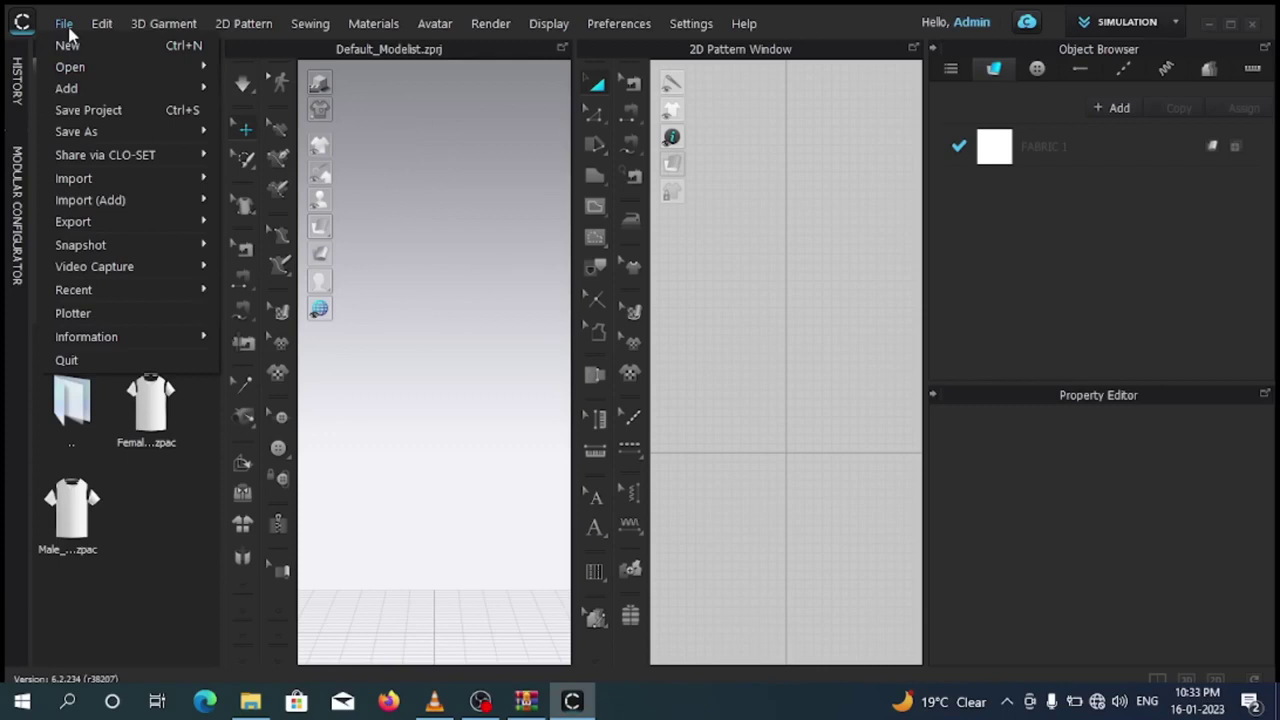
left_click(497, 69)
left_click(243, 23)
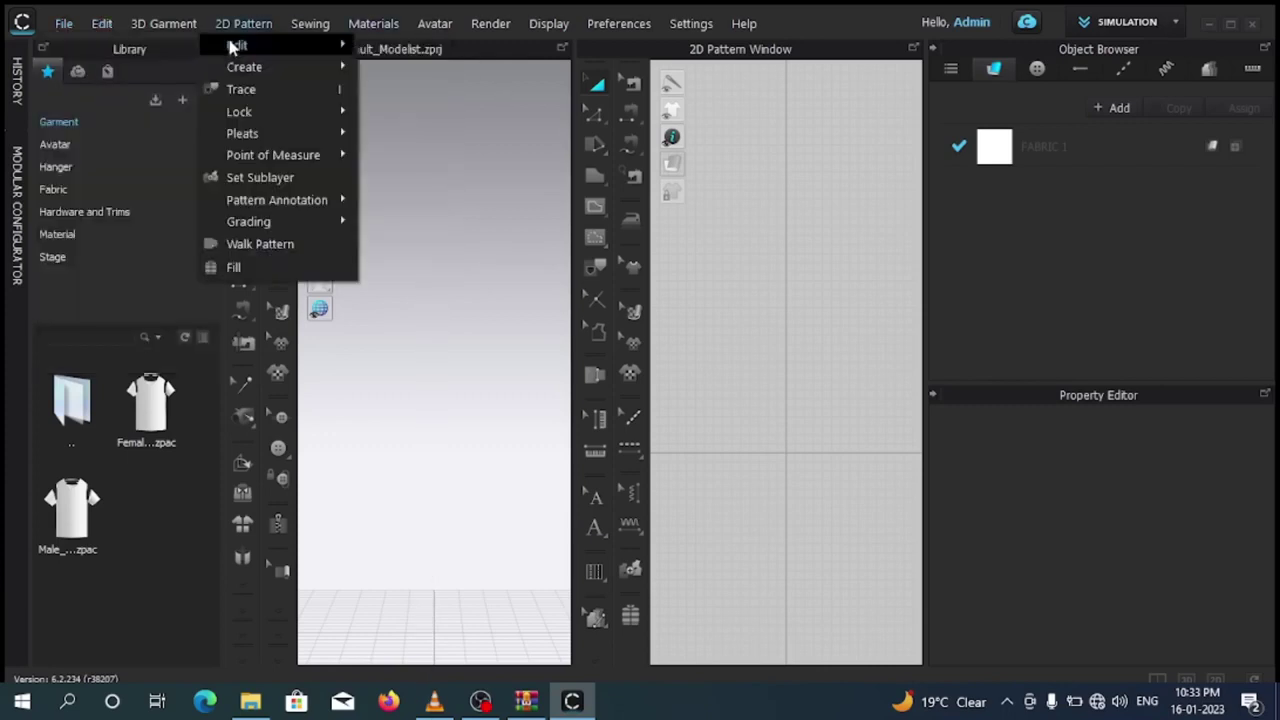
mouse_move(62, 23)
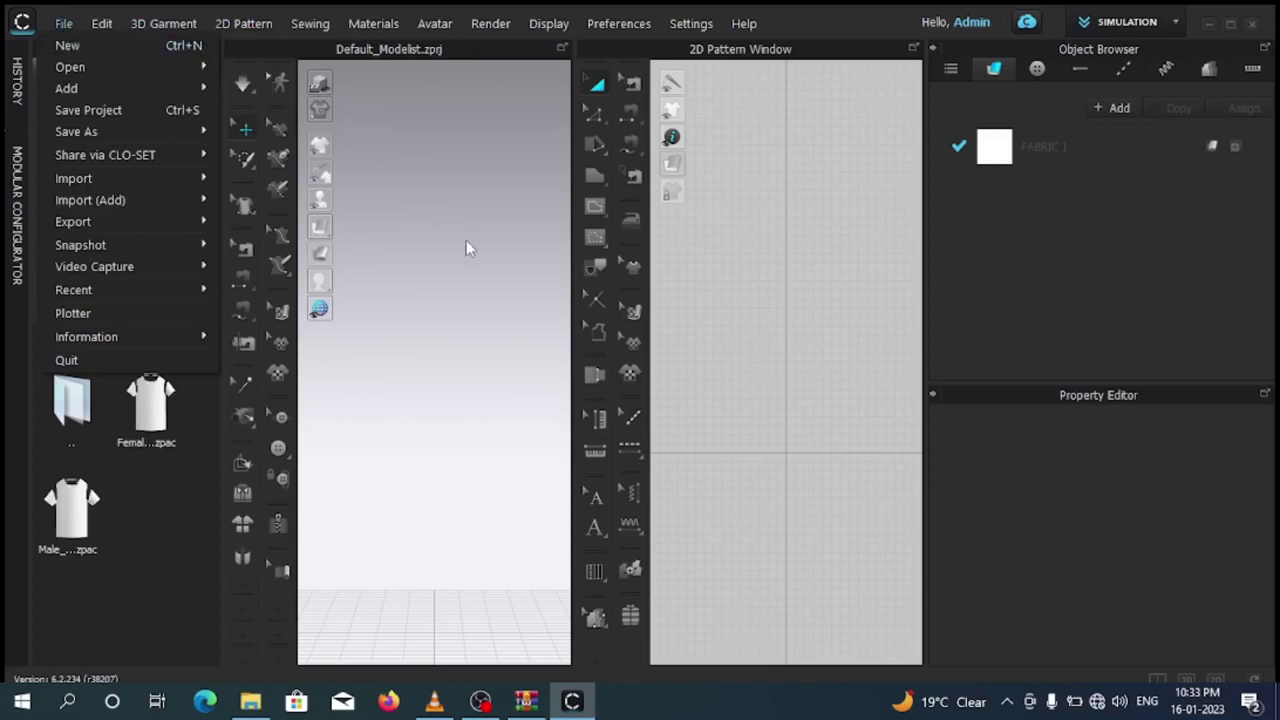
left_click(446, 120)
left_click(64, 24)
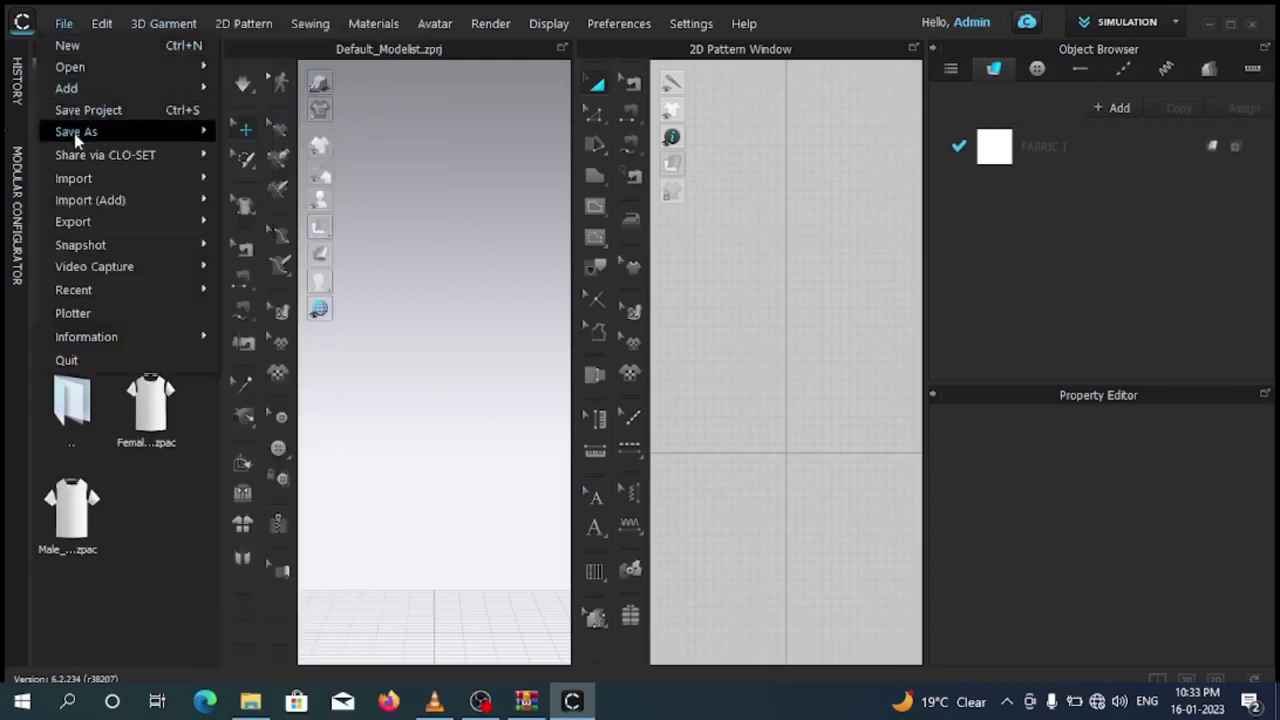
mouse_move(76, 140)
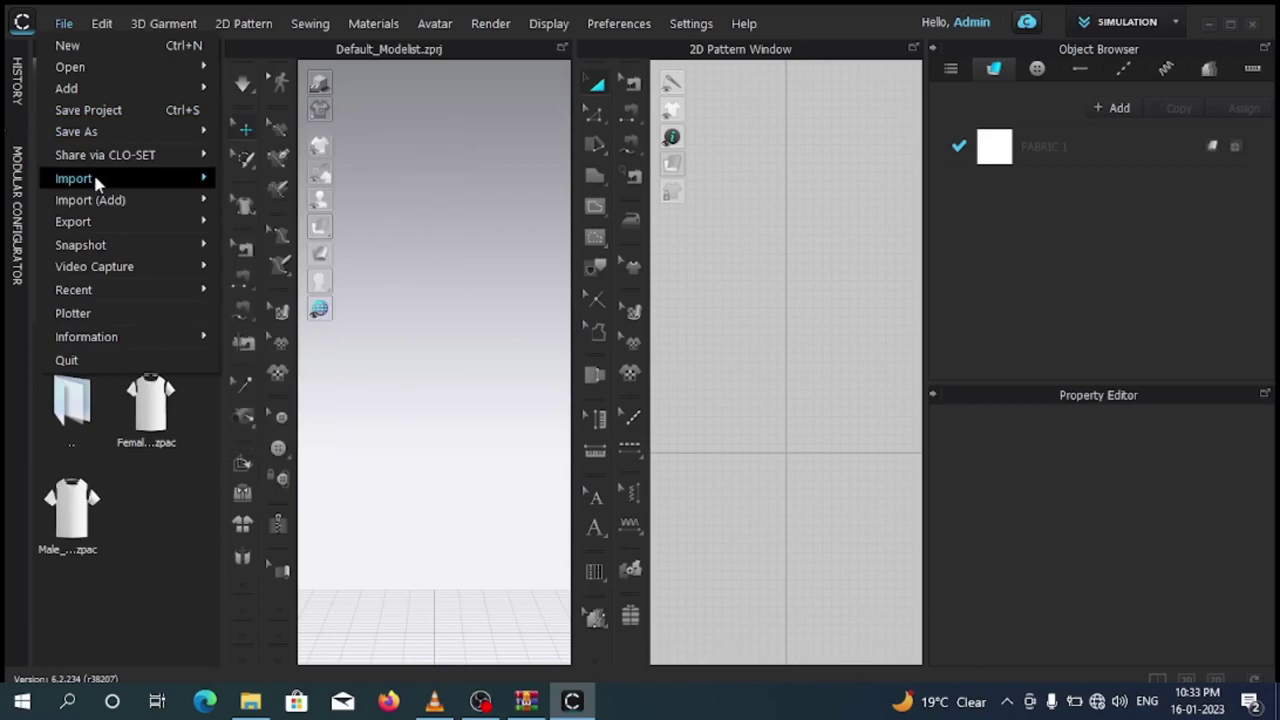
mouse_move(97, 182)
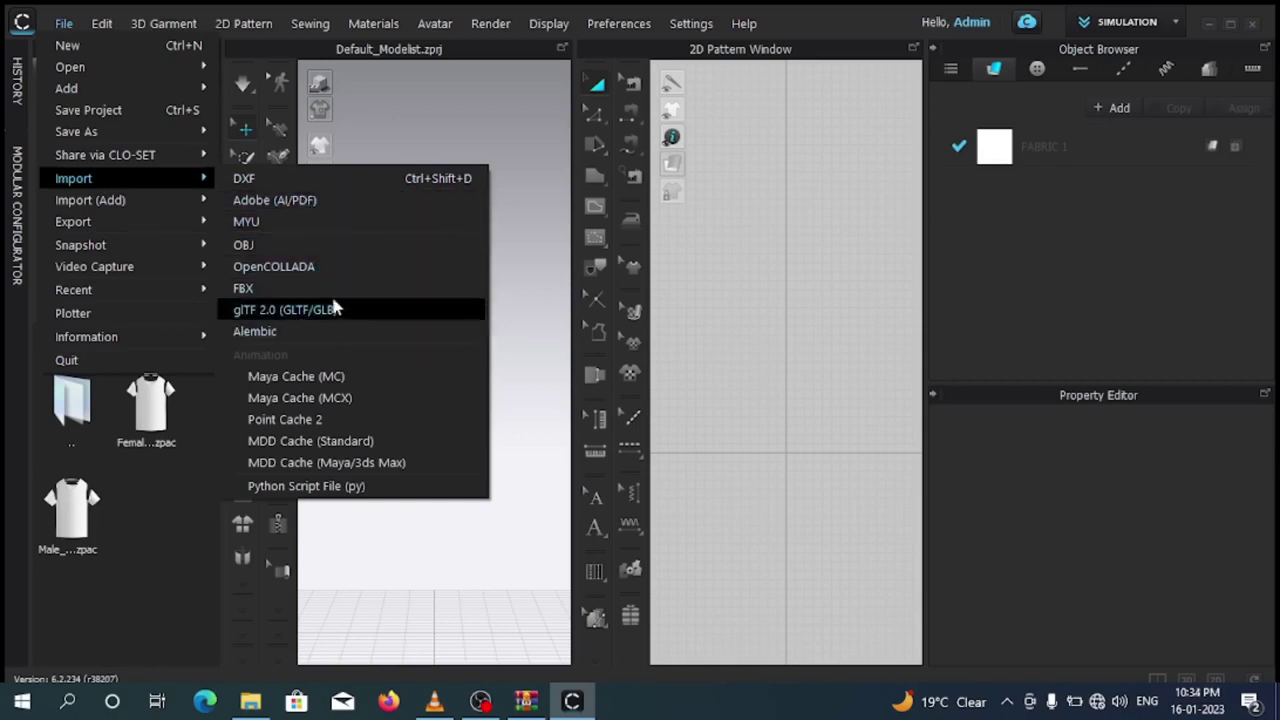
mouse_move(95, 223)
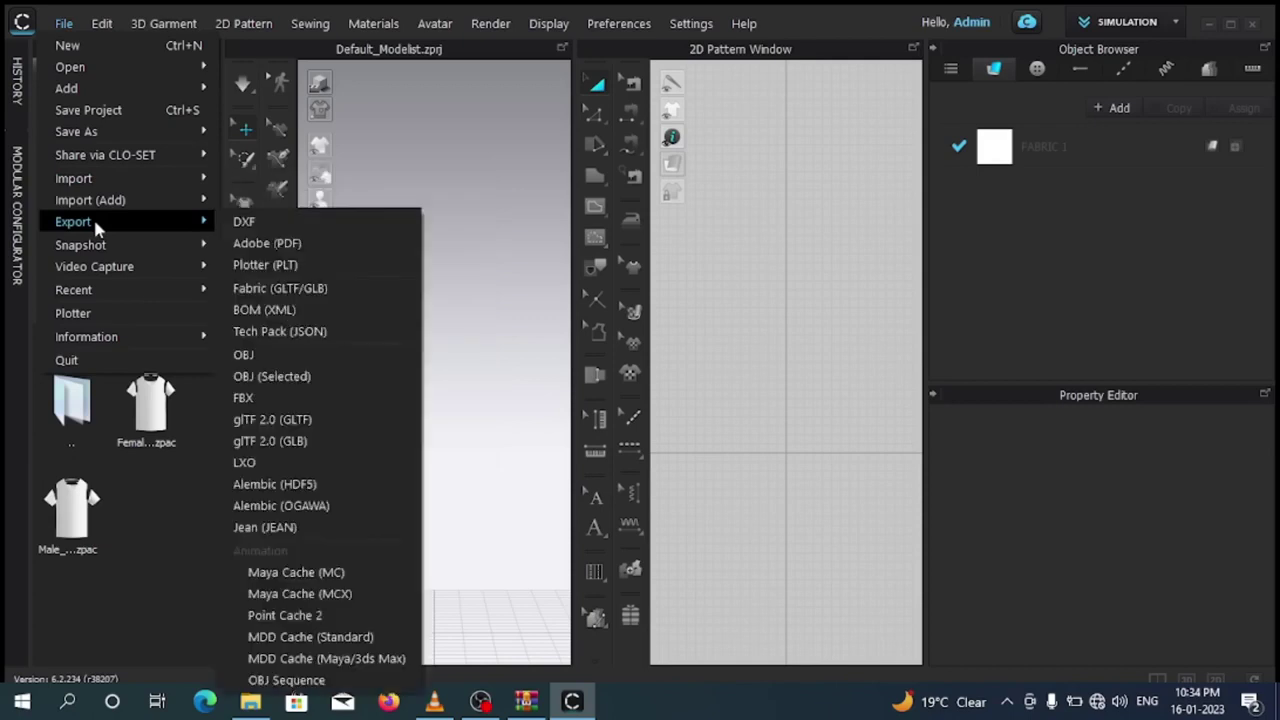
mouse_move(115, 272)
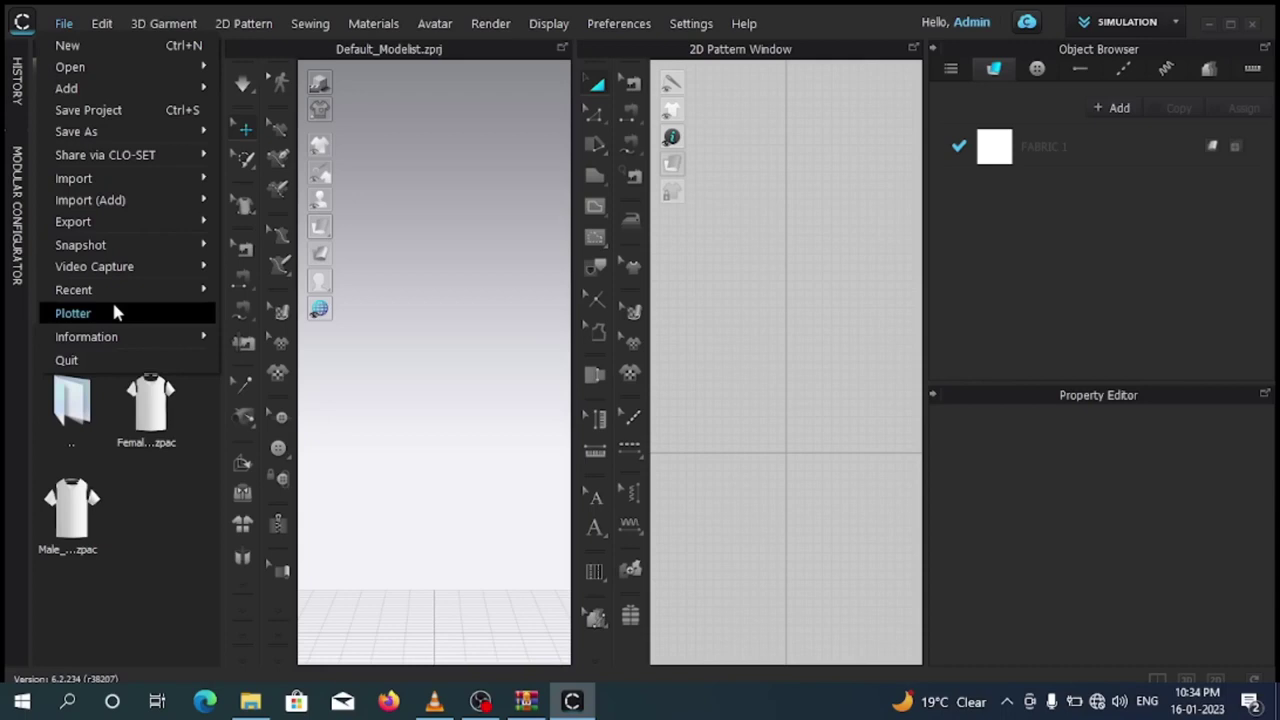
Examine the editing, 3D garment, sewing, material and avatar commands, including the graphic, button and piping tools.
mouse_move(104, 25)
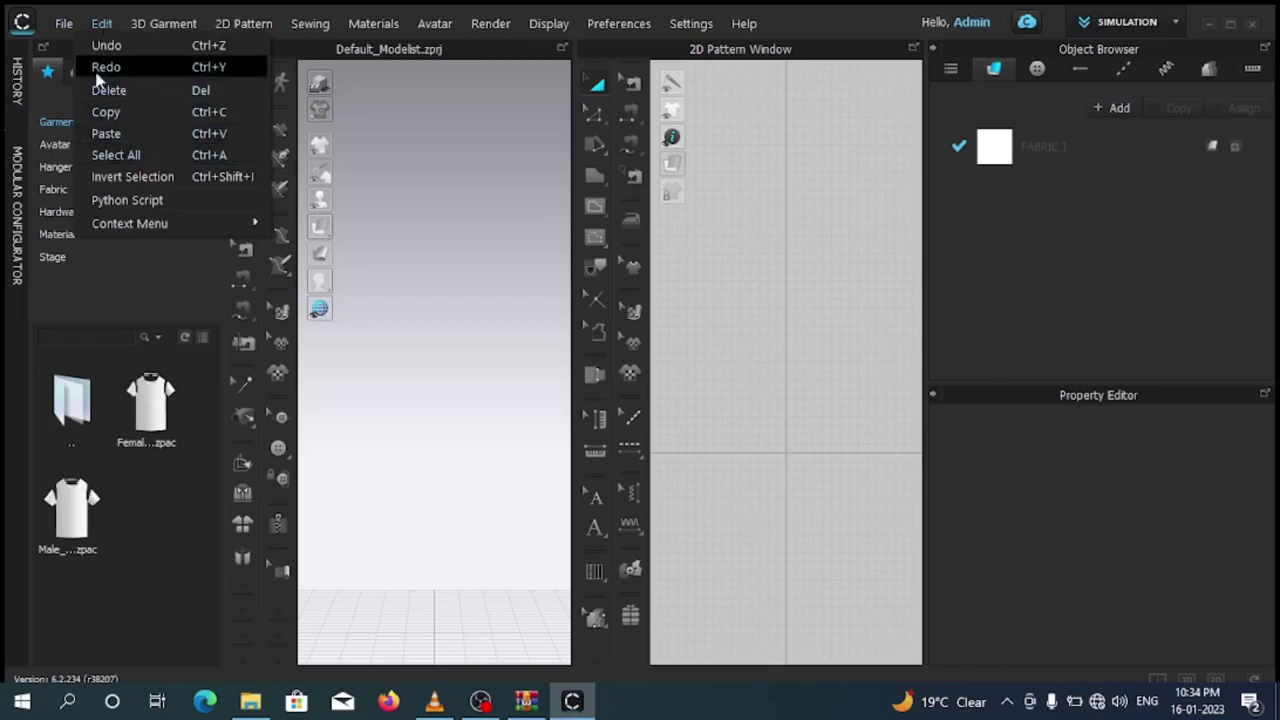
mouse_move(168, 30)
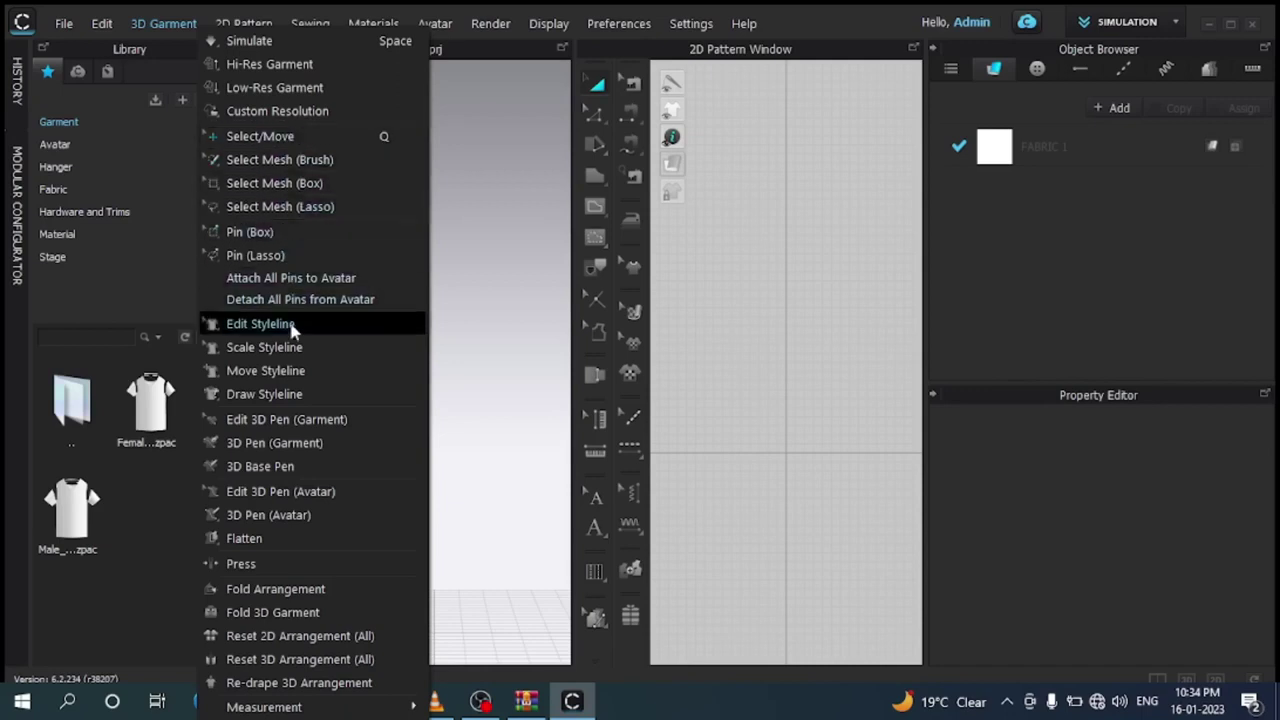
mouse_move(313, 33)
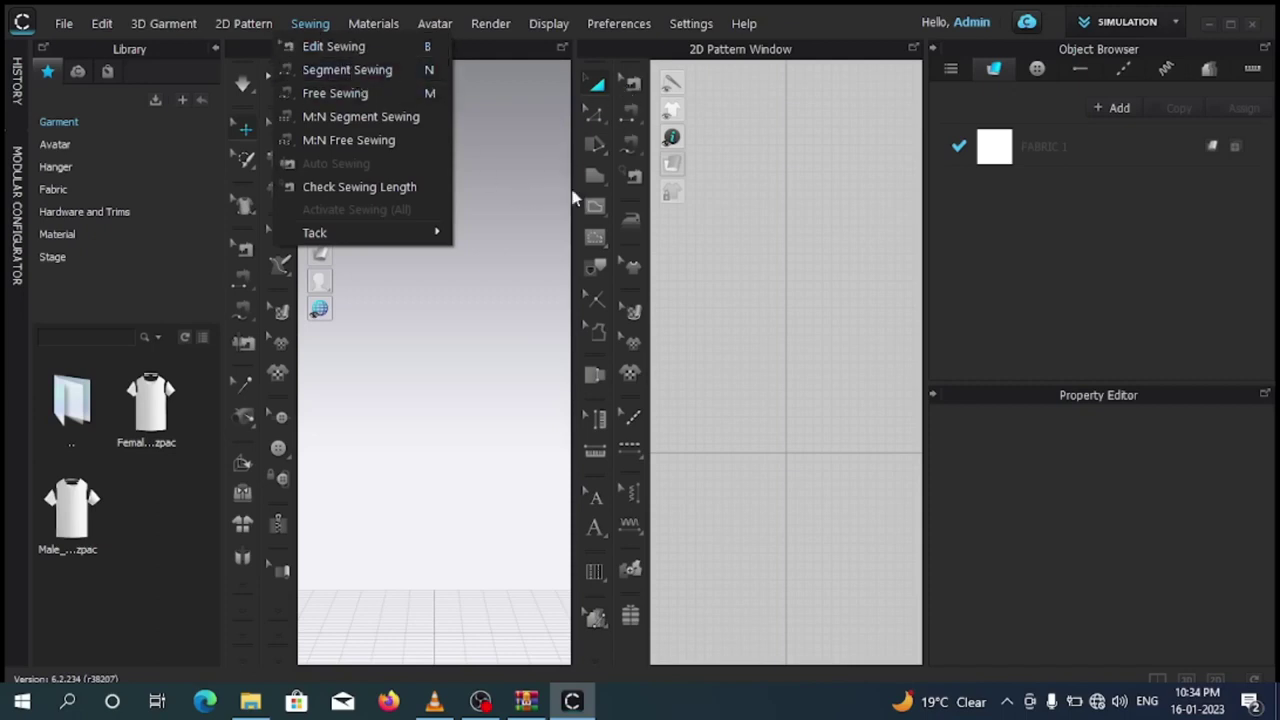
mouse_move(387, 30)
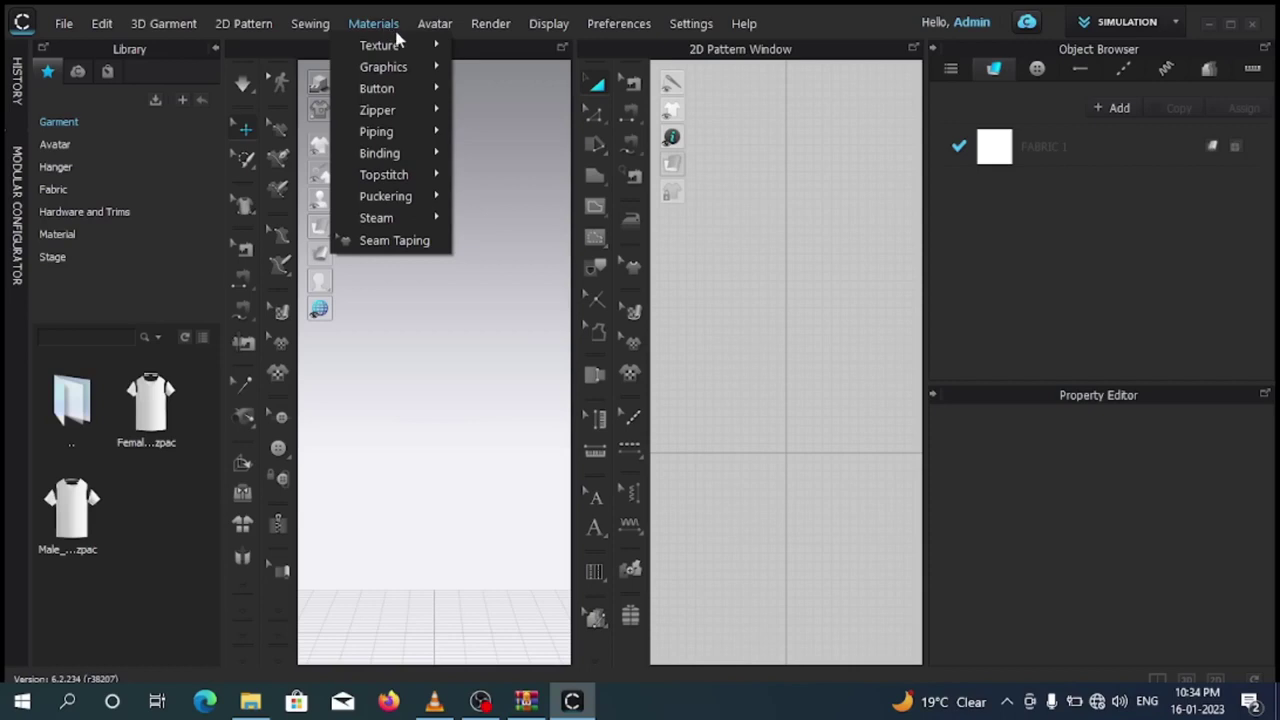
mouse_move(403, 67)
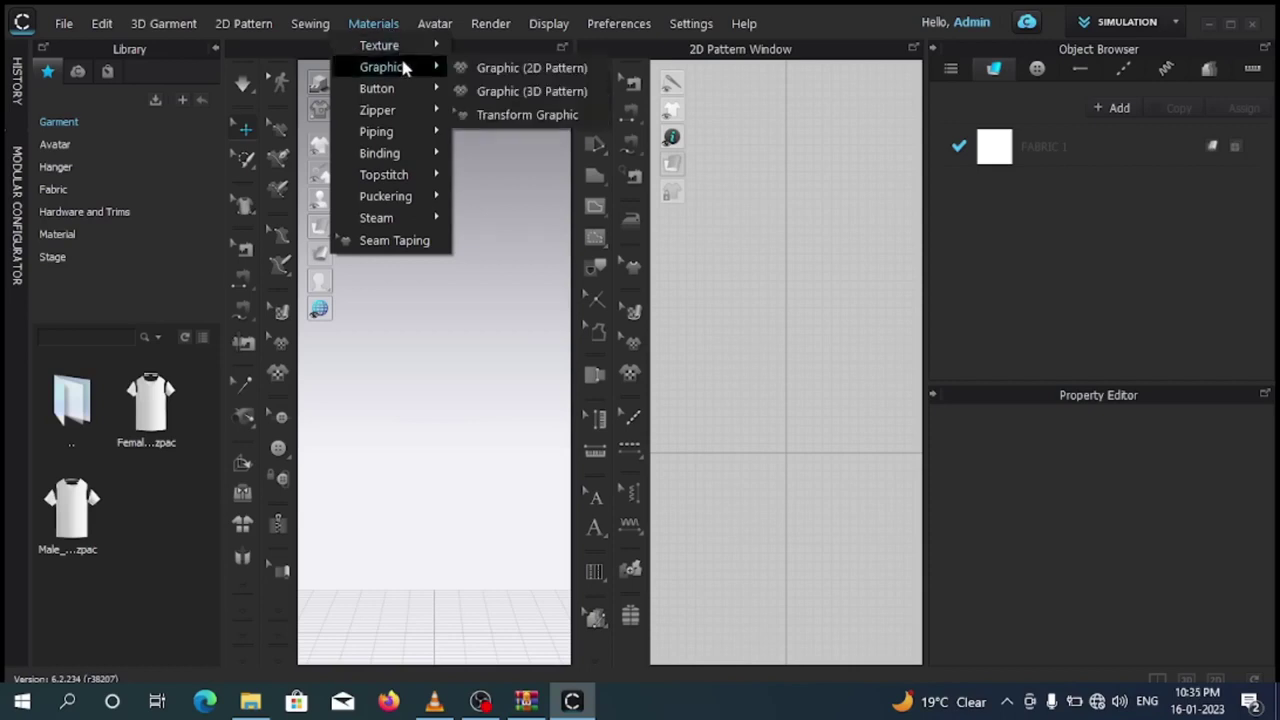
mouse_move(397, 92)
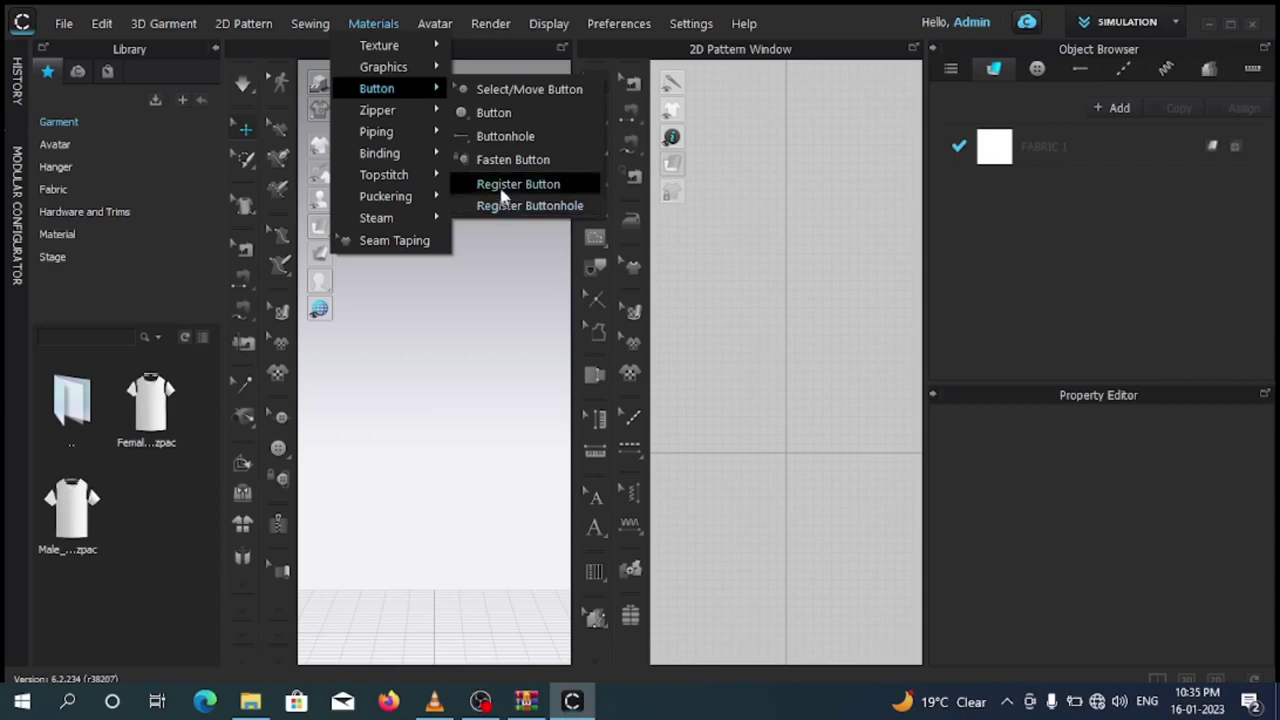
mouse_move(410, 140)
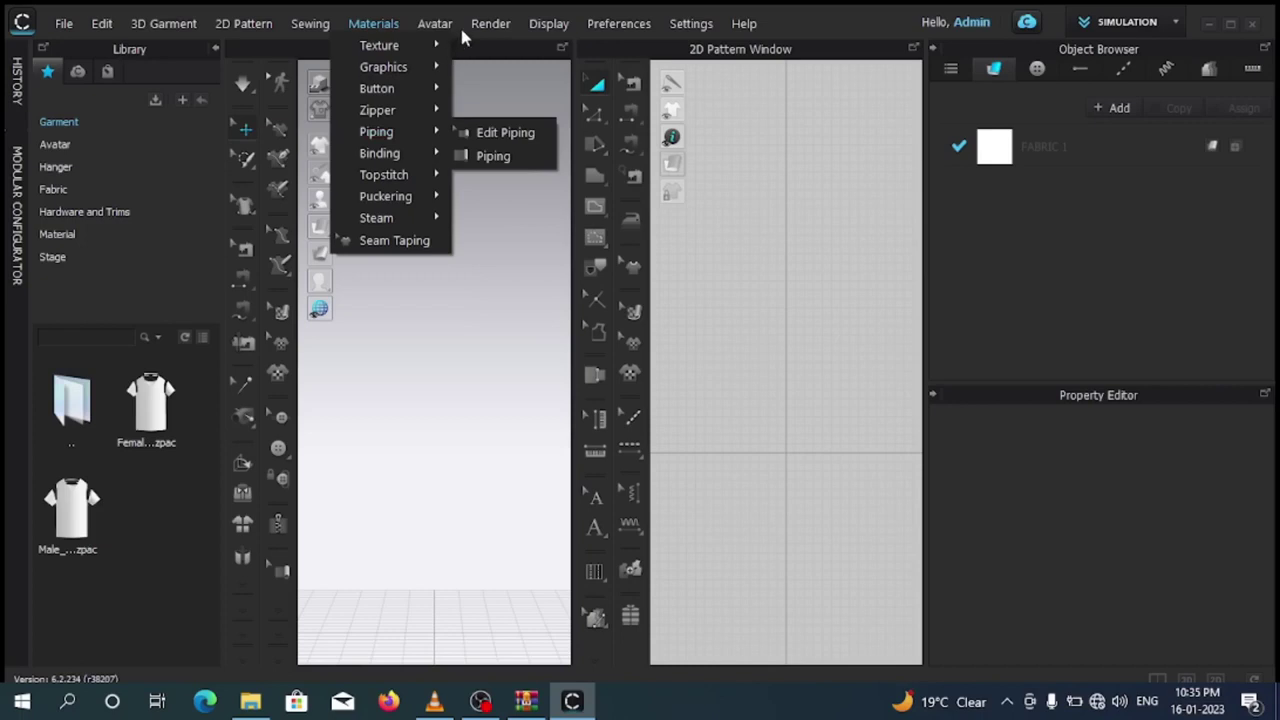
mouse_move(440, 27)
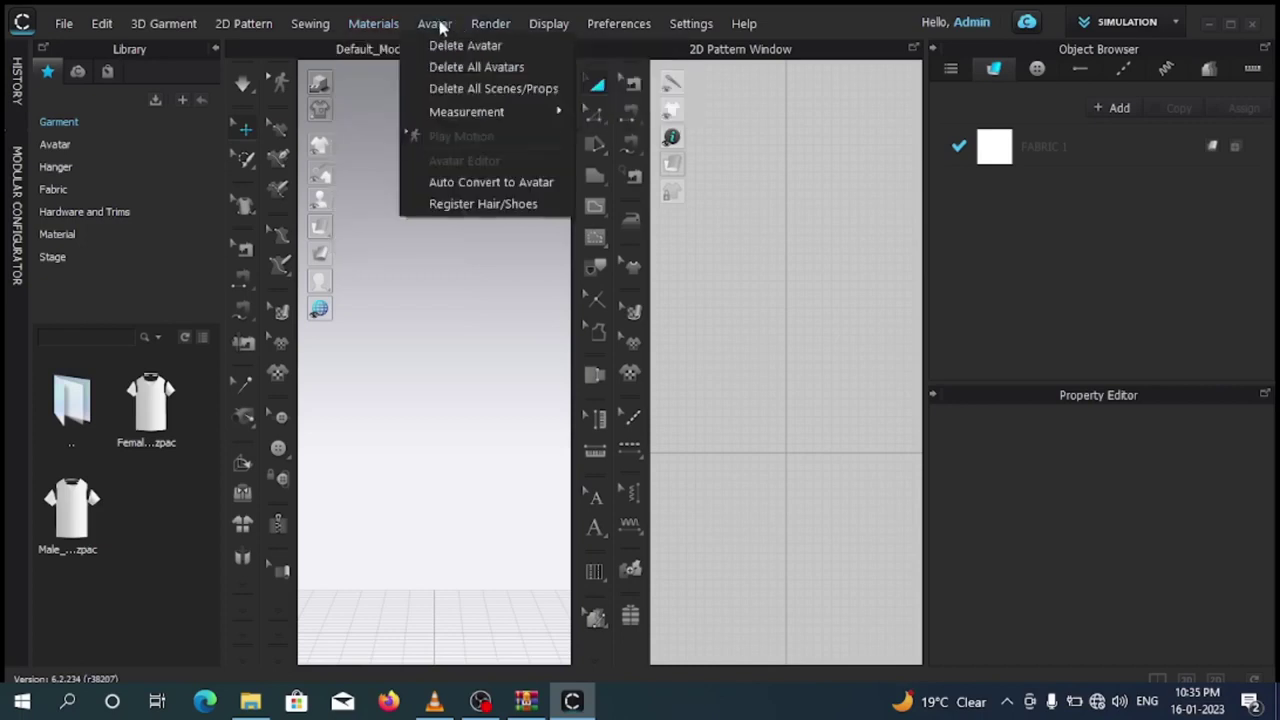
Show the Avatar folders in the library.
mouse_move(163, 23)
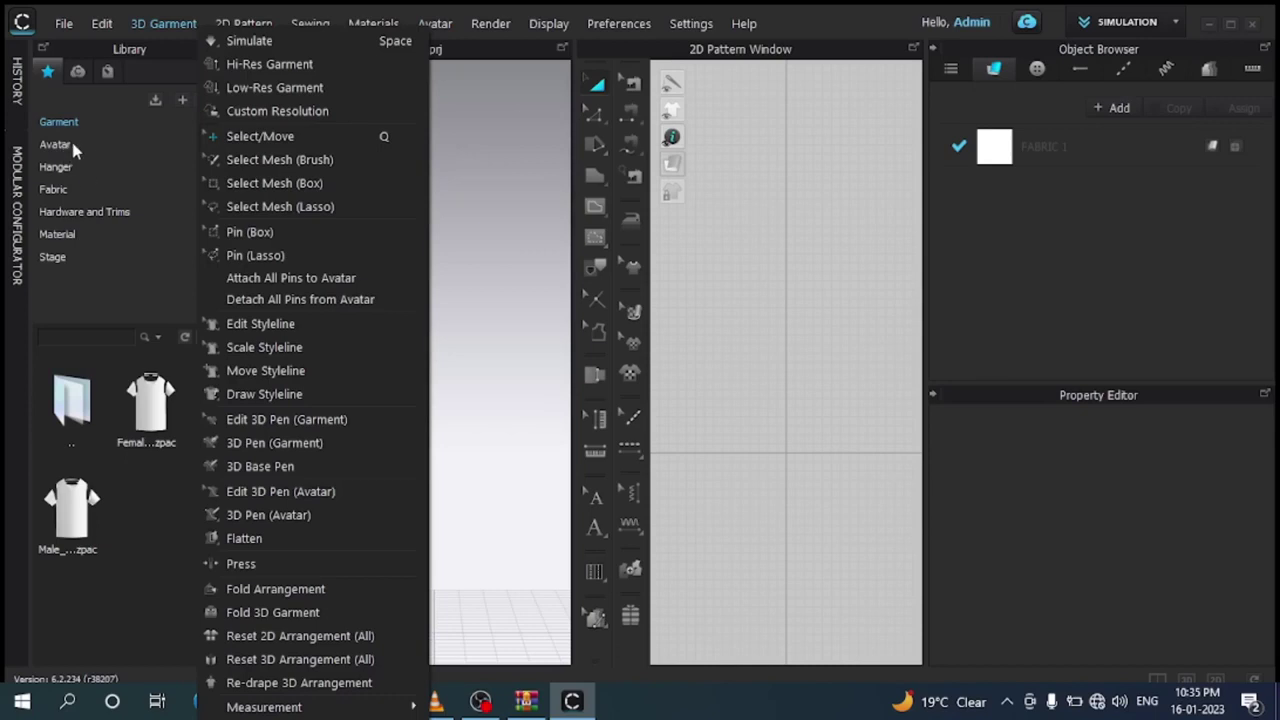
left_click(72, 145)
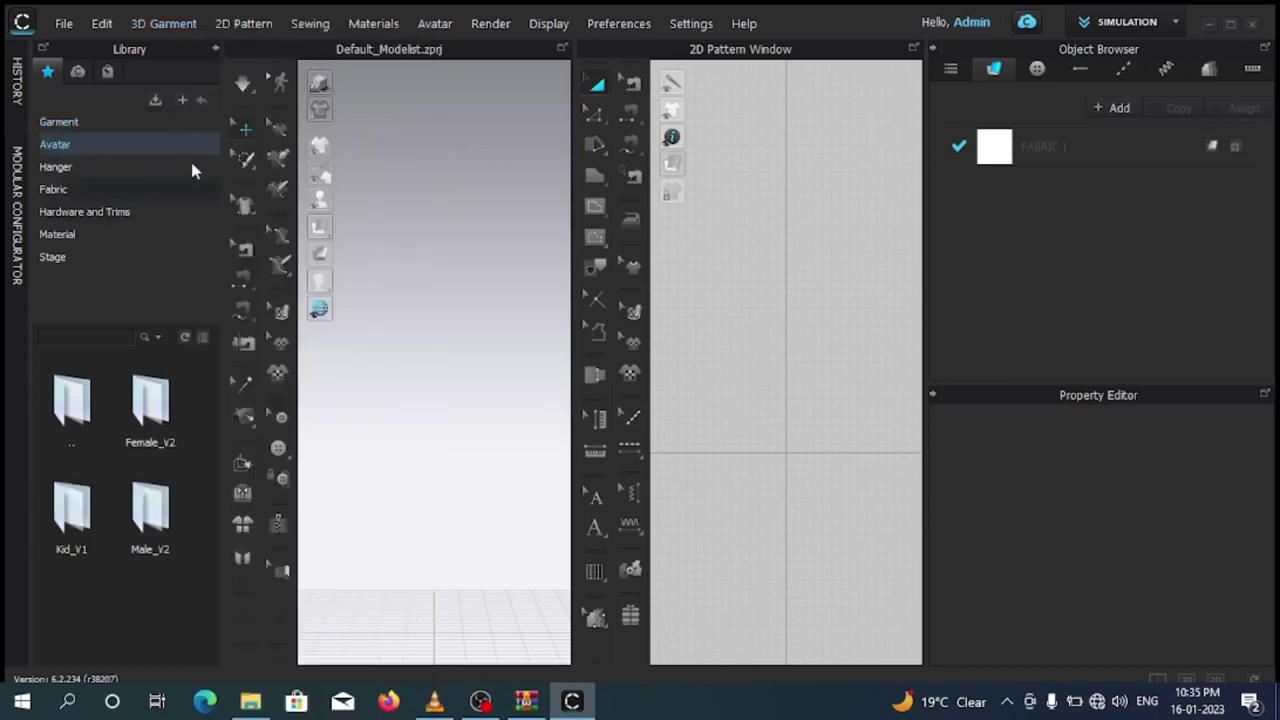
Examine the avatar measurement tools and the render, display, preference, language, user-setting and help options.
left_click(435, 25)
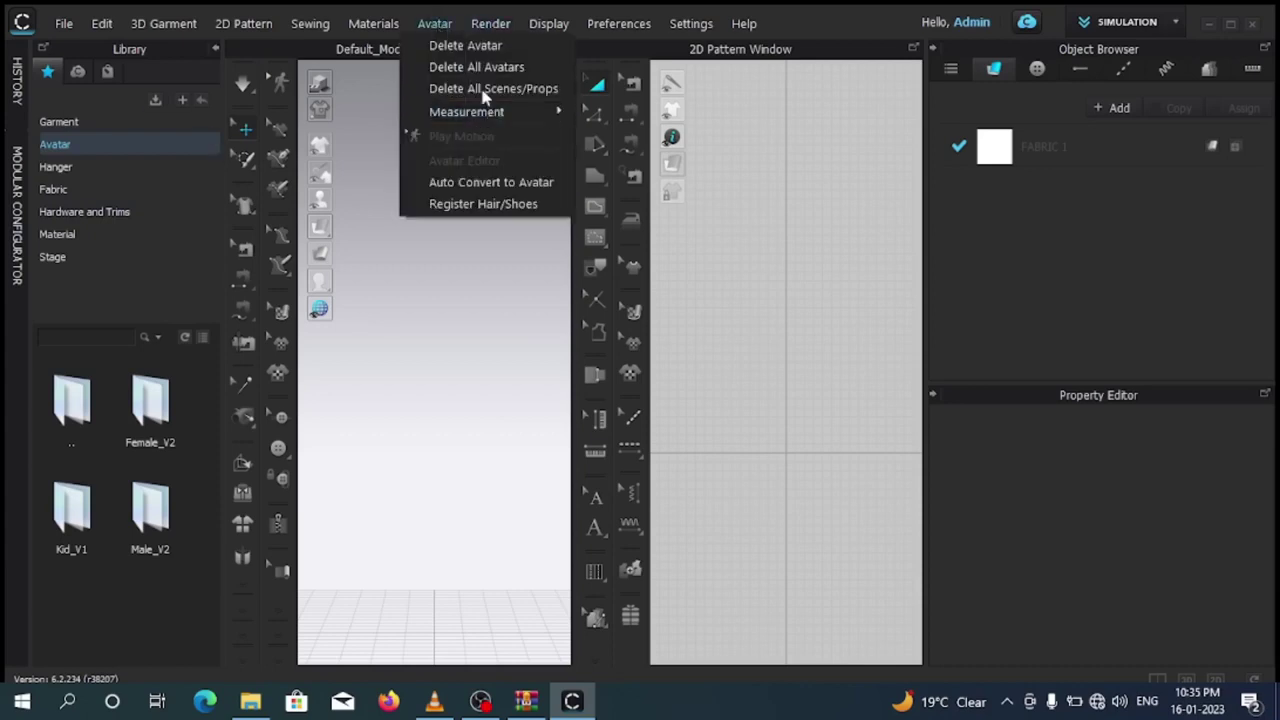
mouse_move(489, 113)
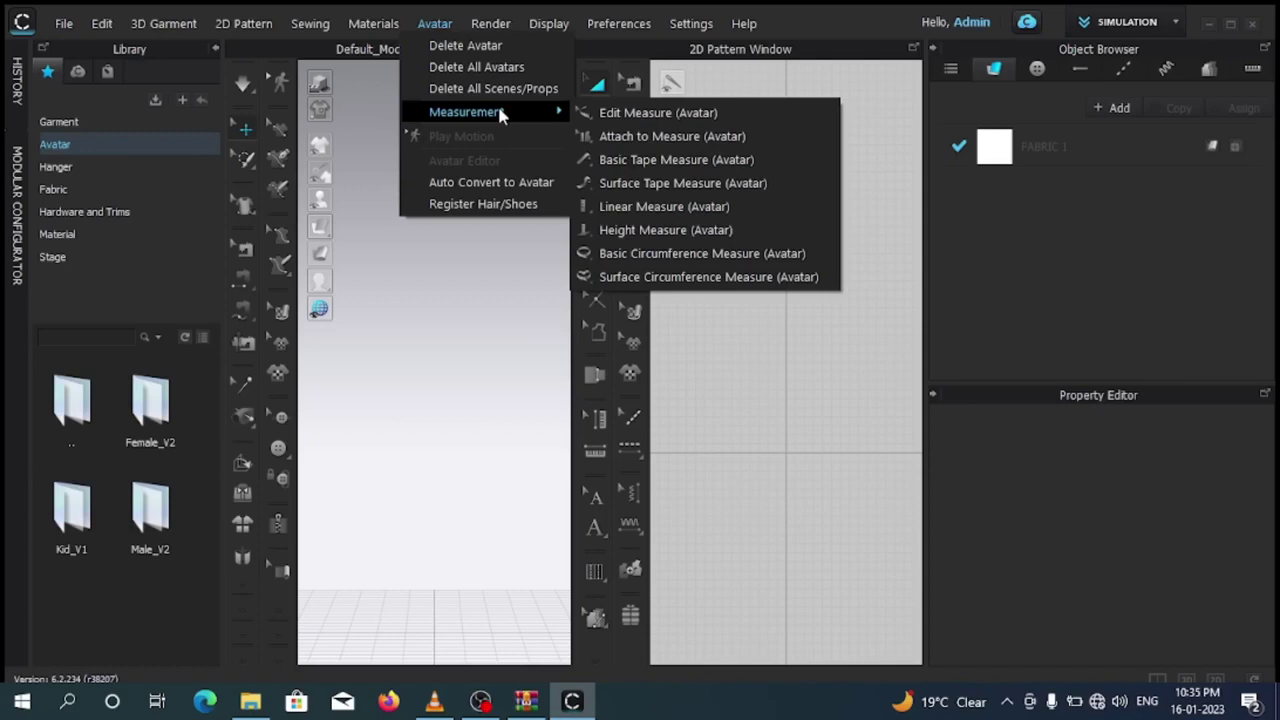
mouse_move(470, 18)
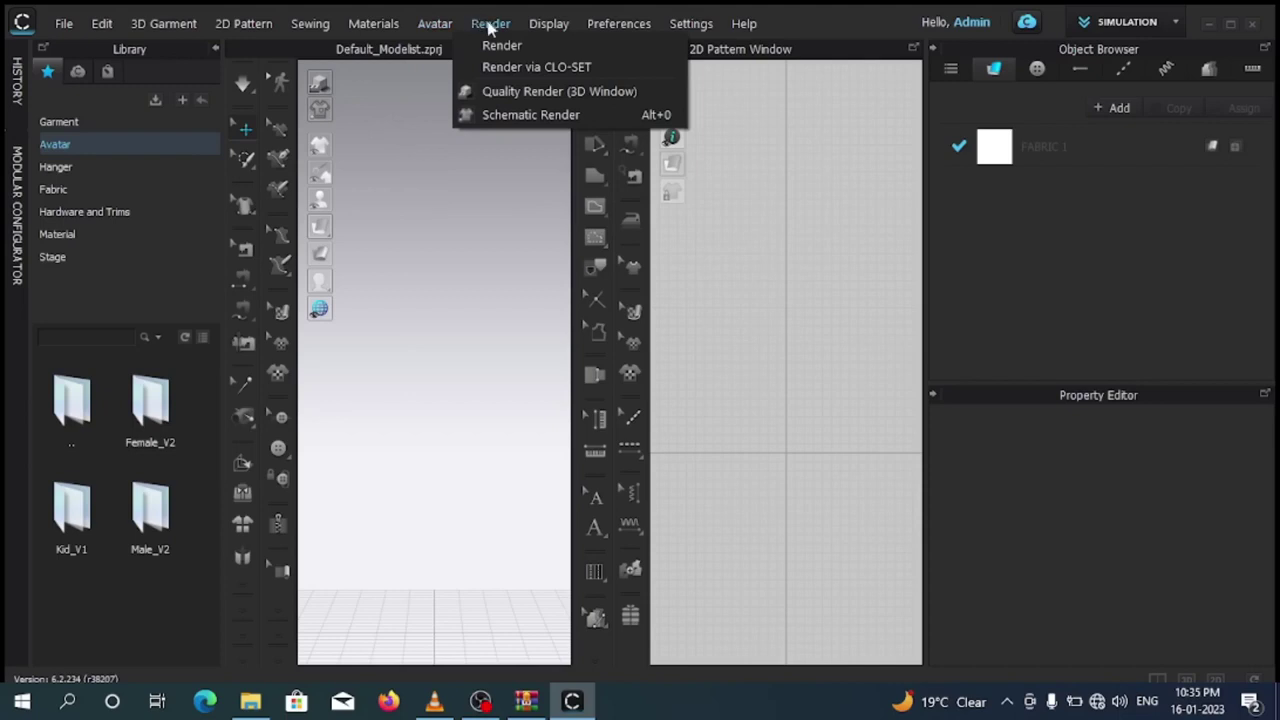
mouse_move(549, 30)
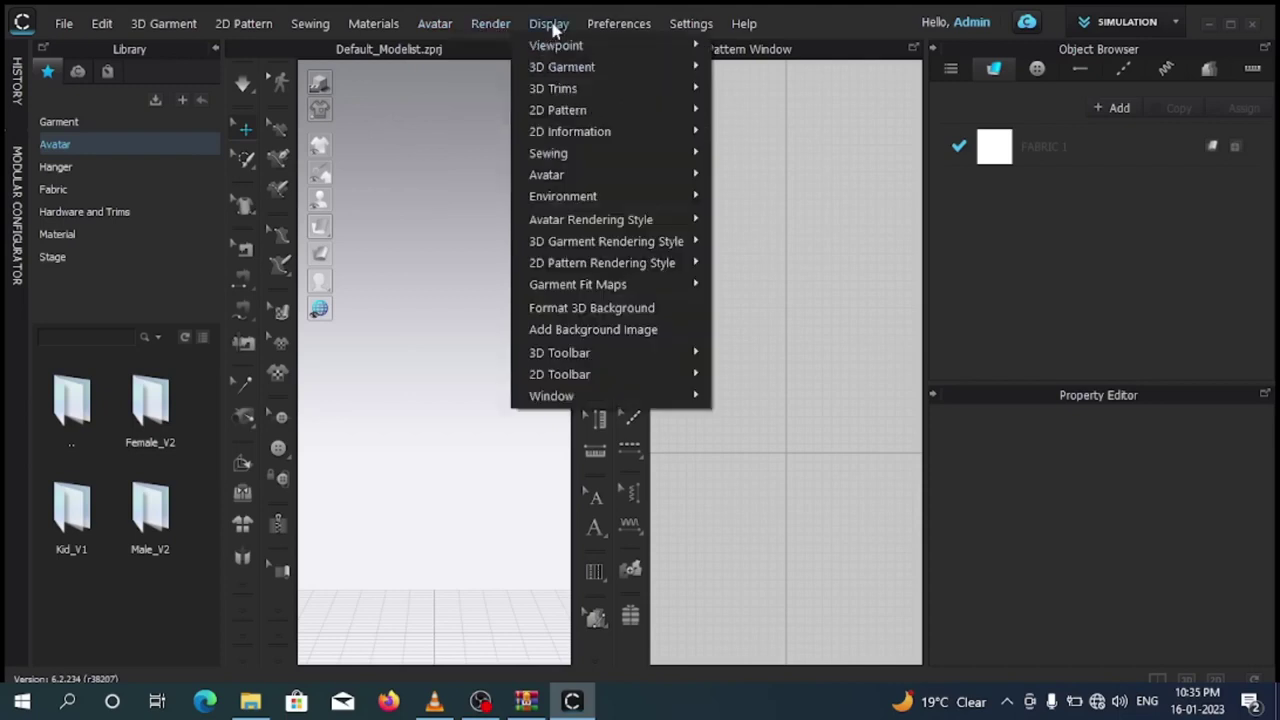
mouse_move(630, 30)
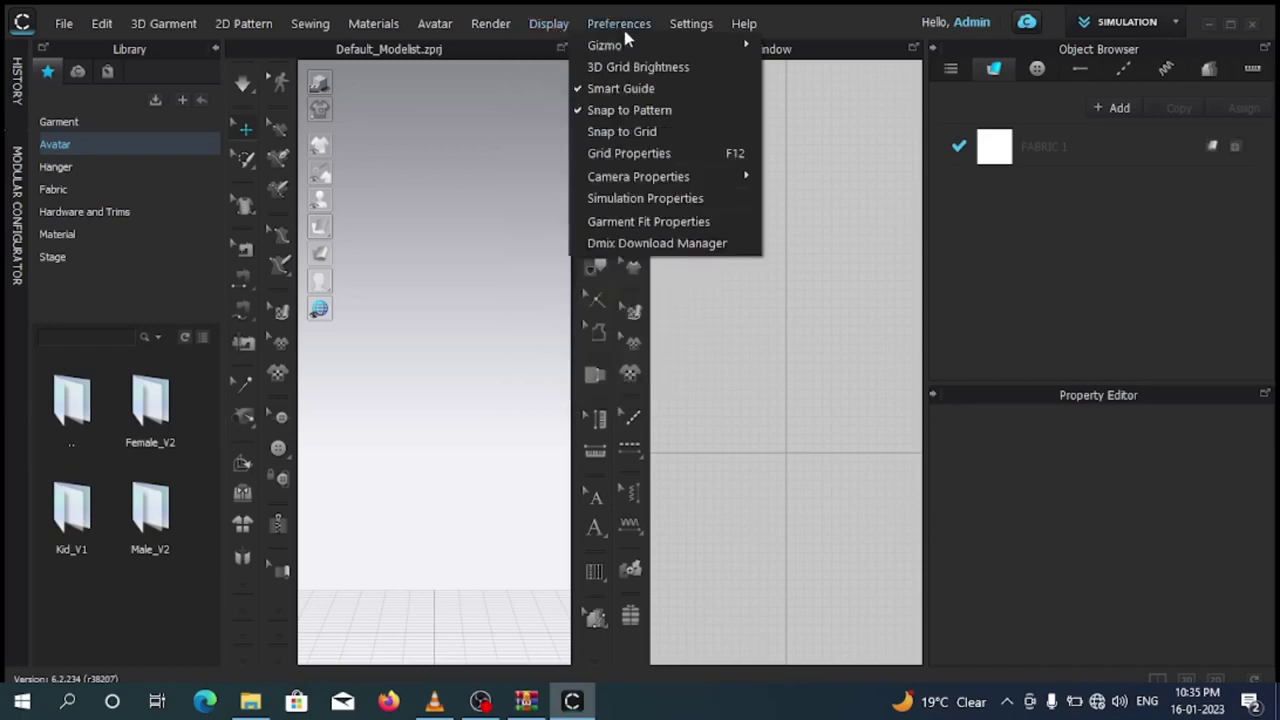
mouse_move(692, 30)
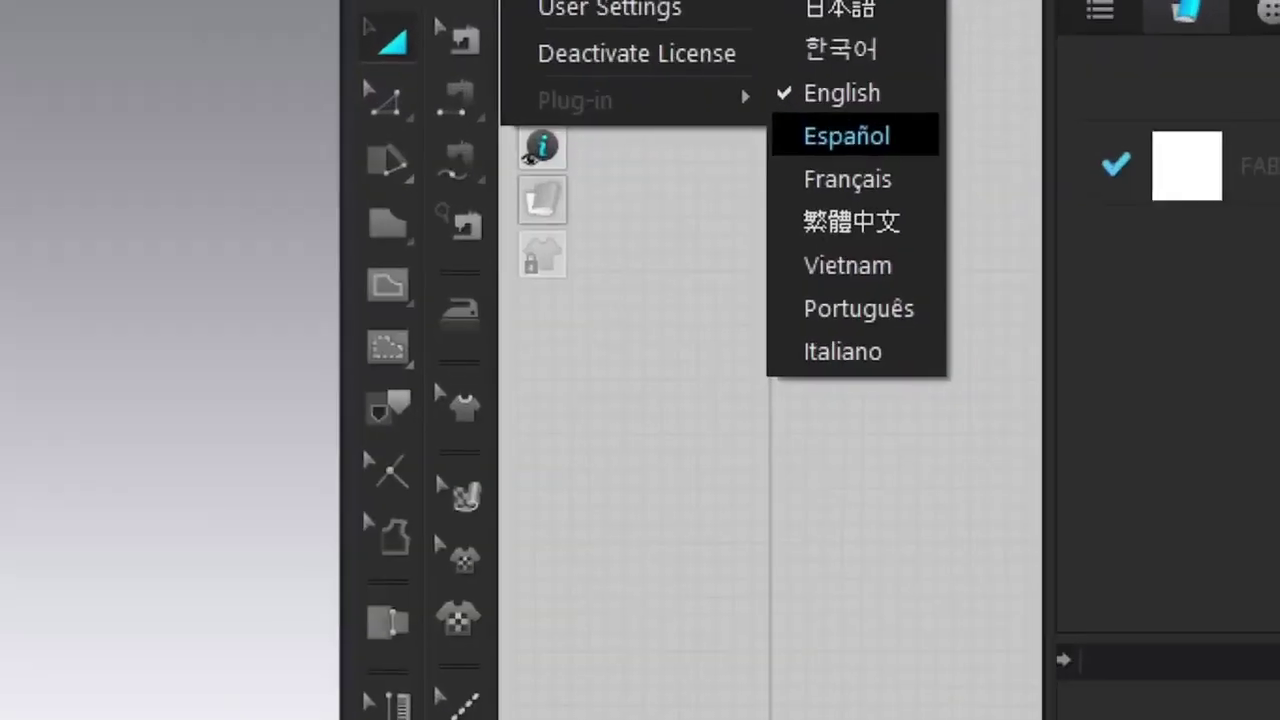
left_click(846, 134)
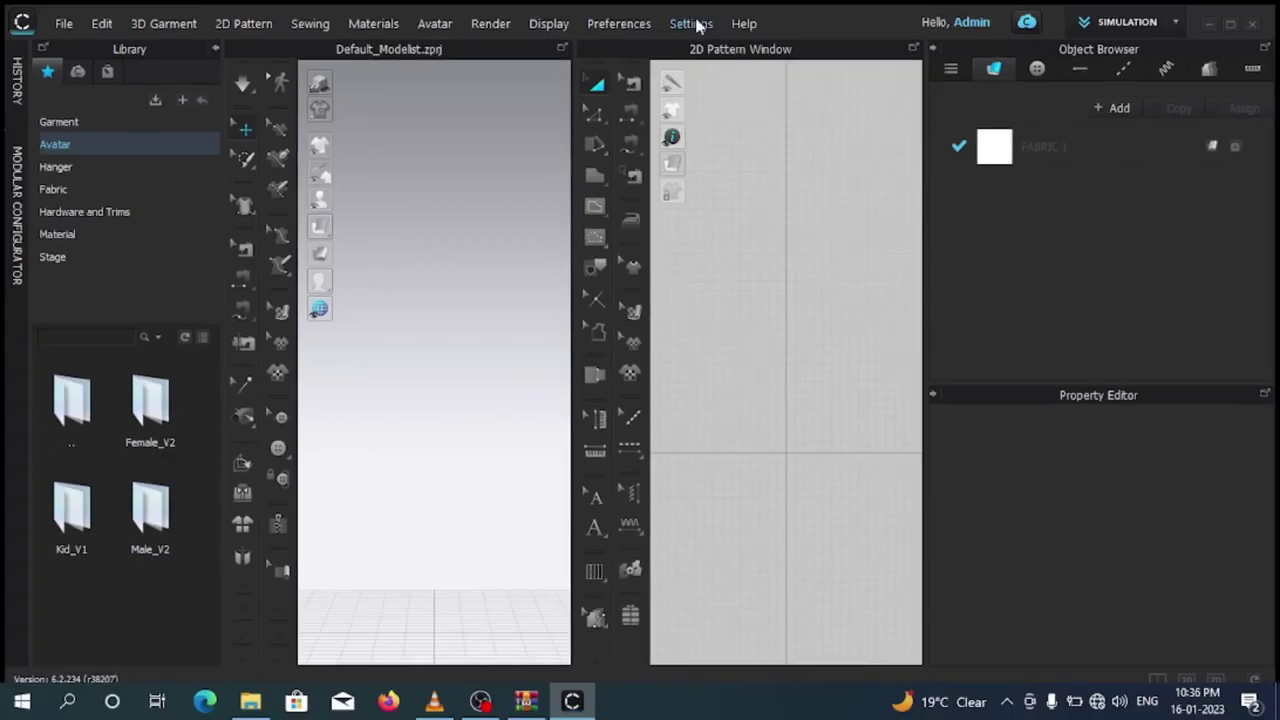
left_click(702, 24)
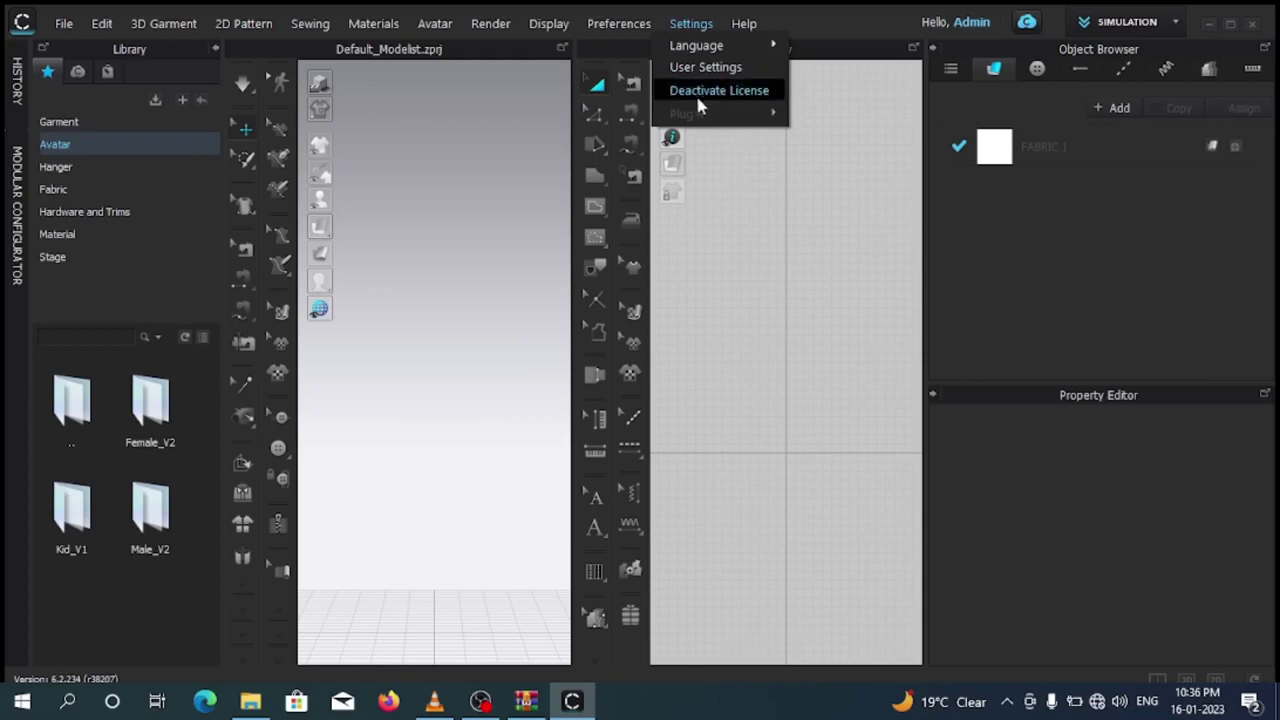
mouse_move(744, 23)
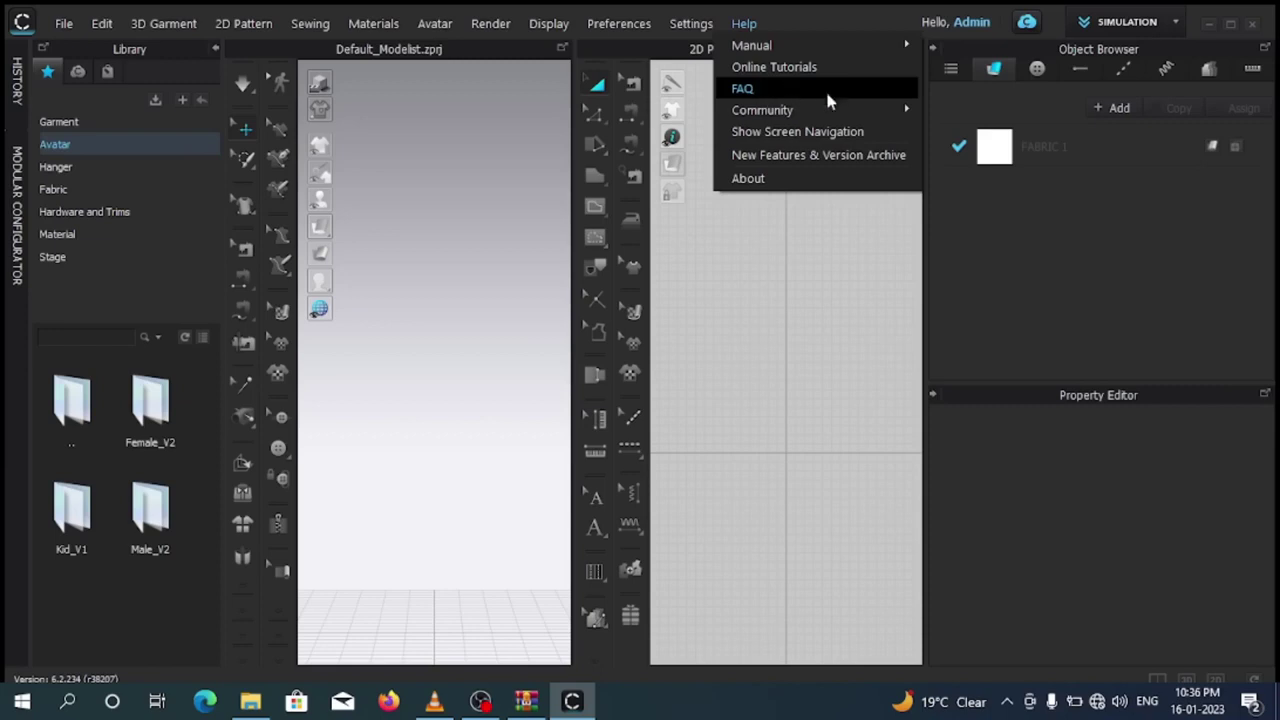
mouse_move(105, 23)
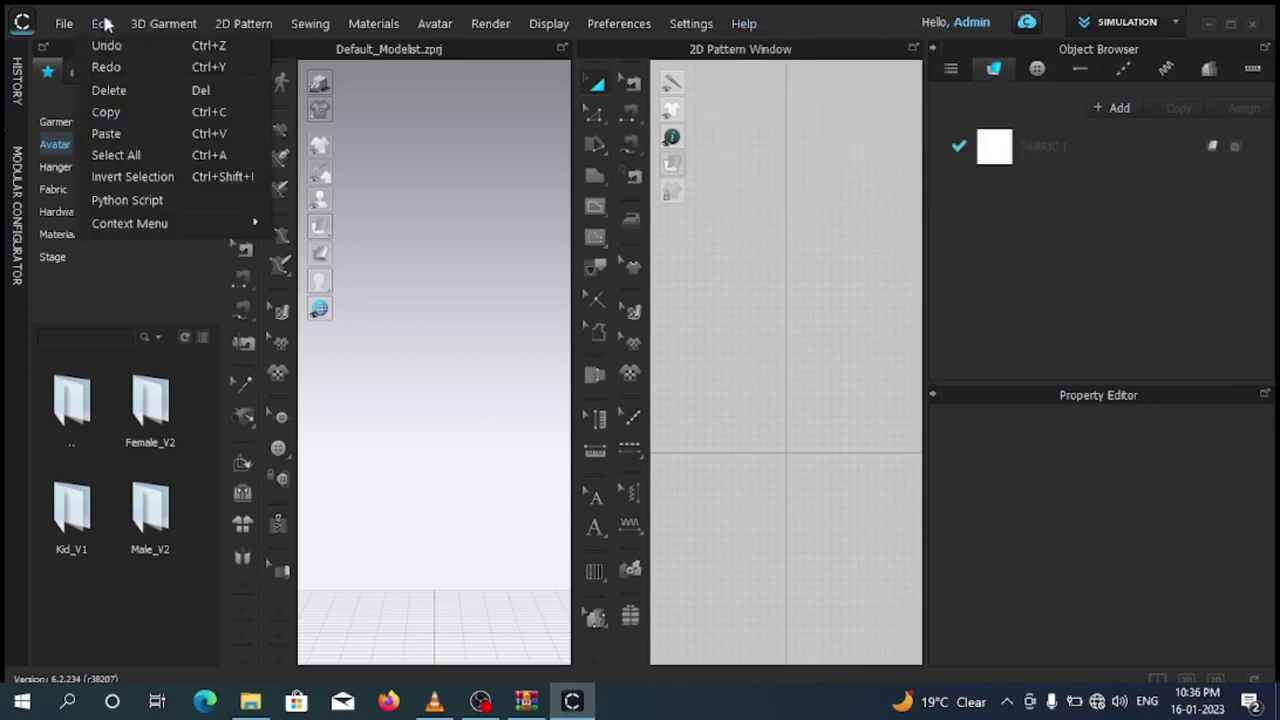
key("Left")
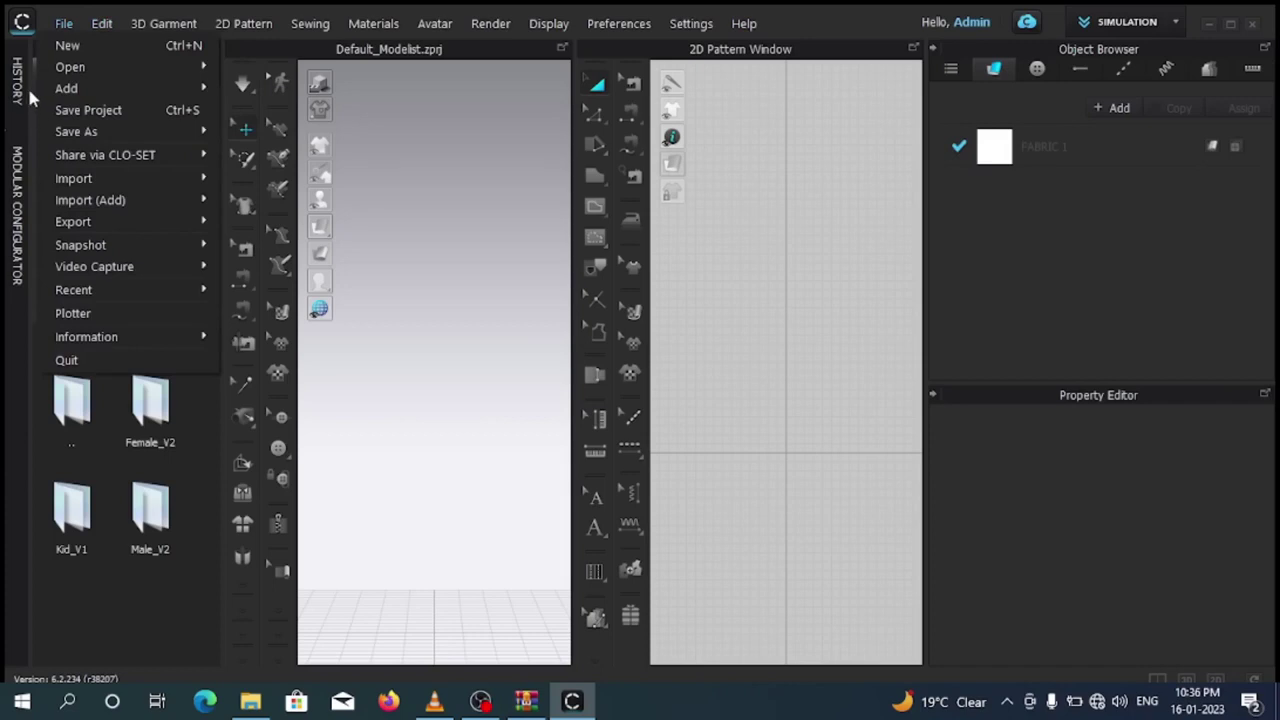
mouse_move(163, 23)
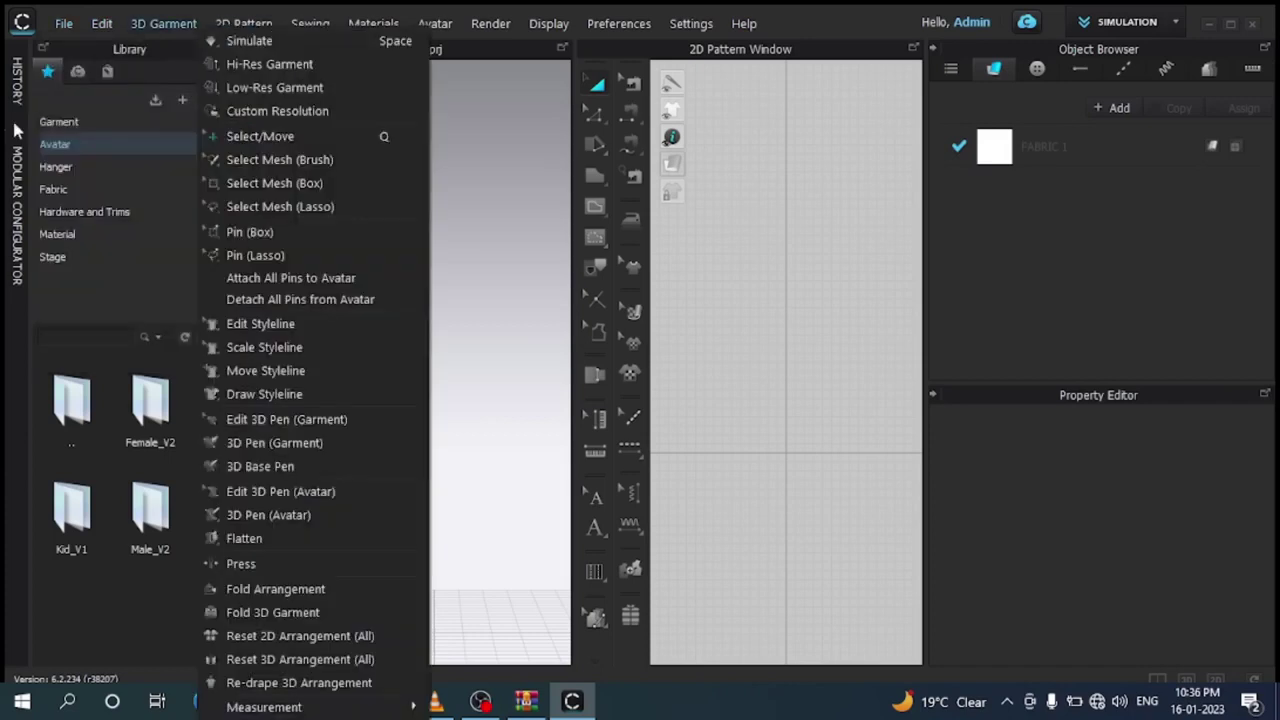
mouse_move(619, 23)
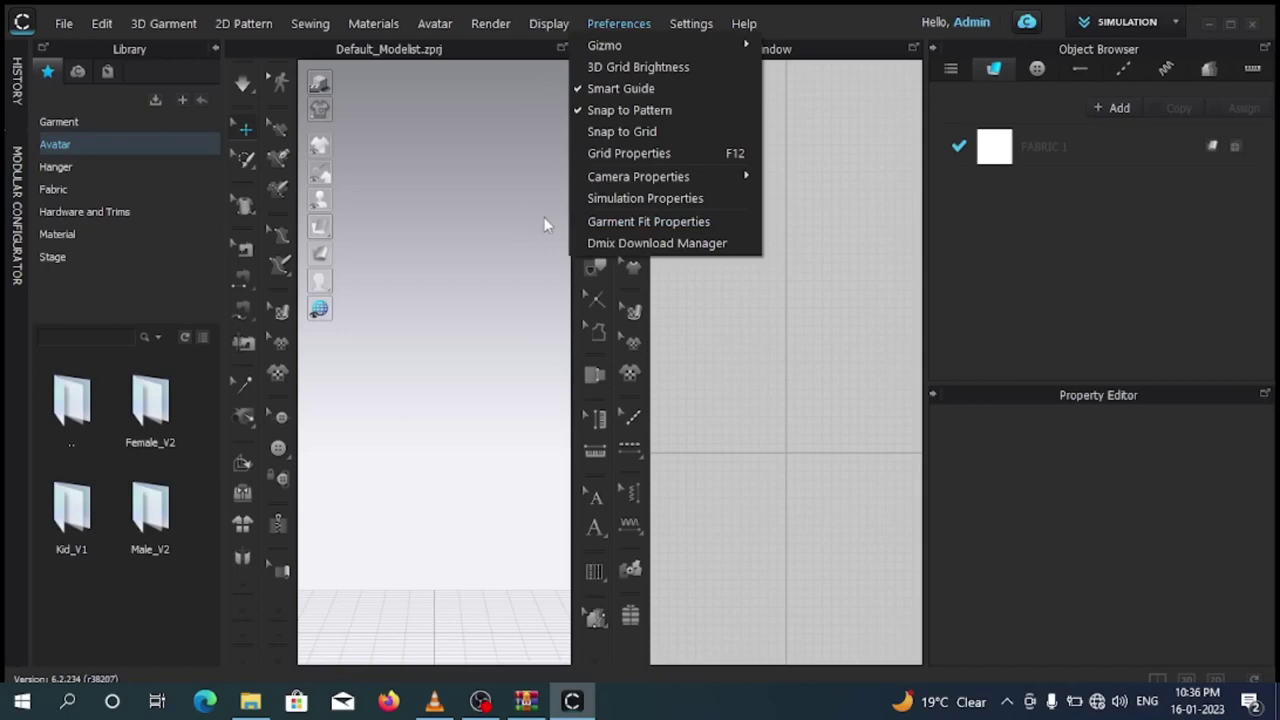
left_click(526, 392)
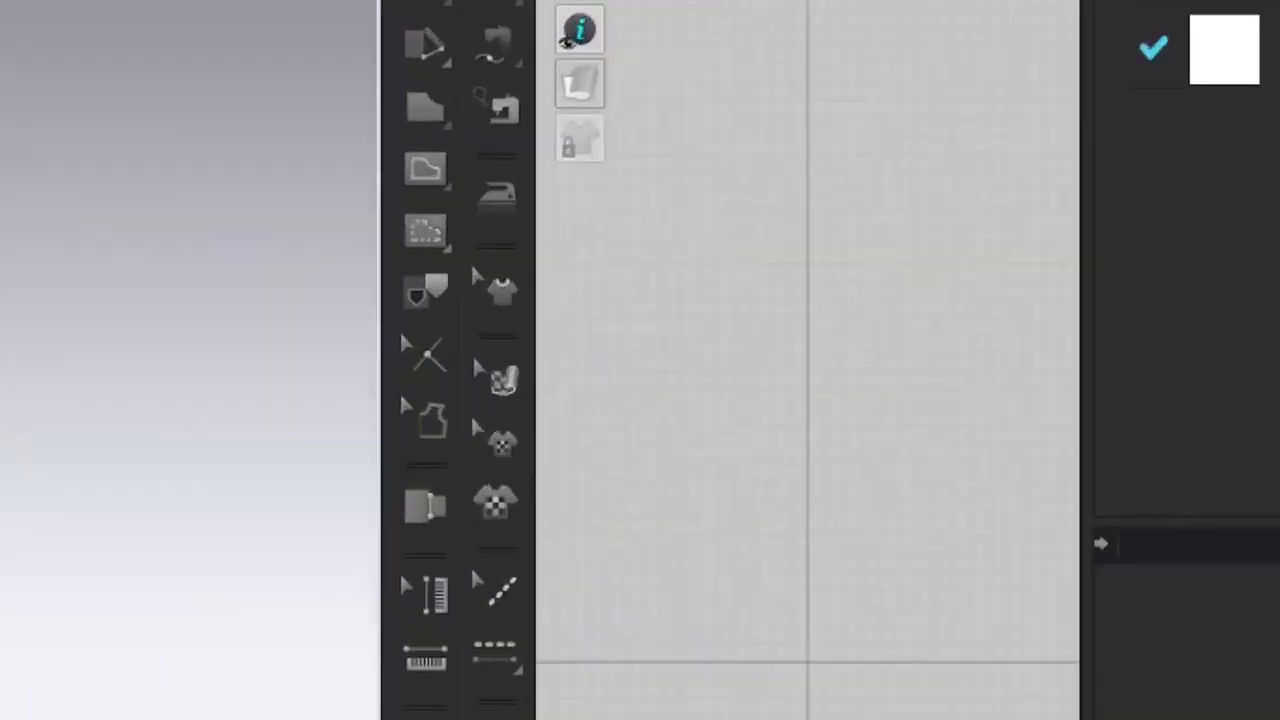
left_click_drag(700, 165, 895, 258)
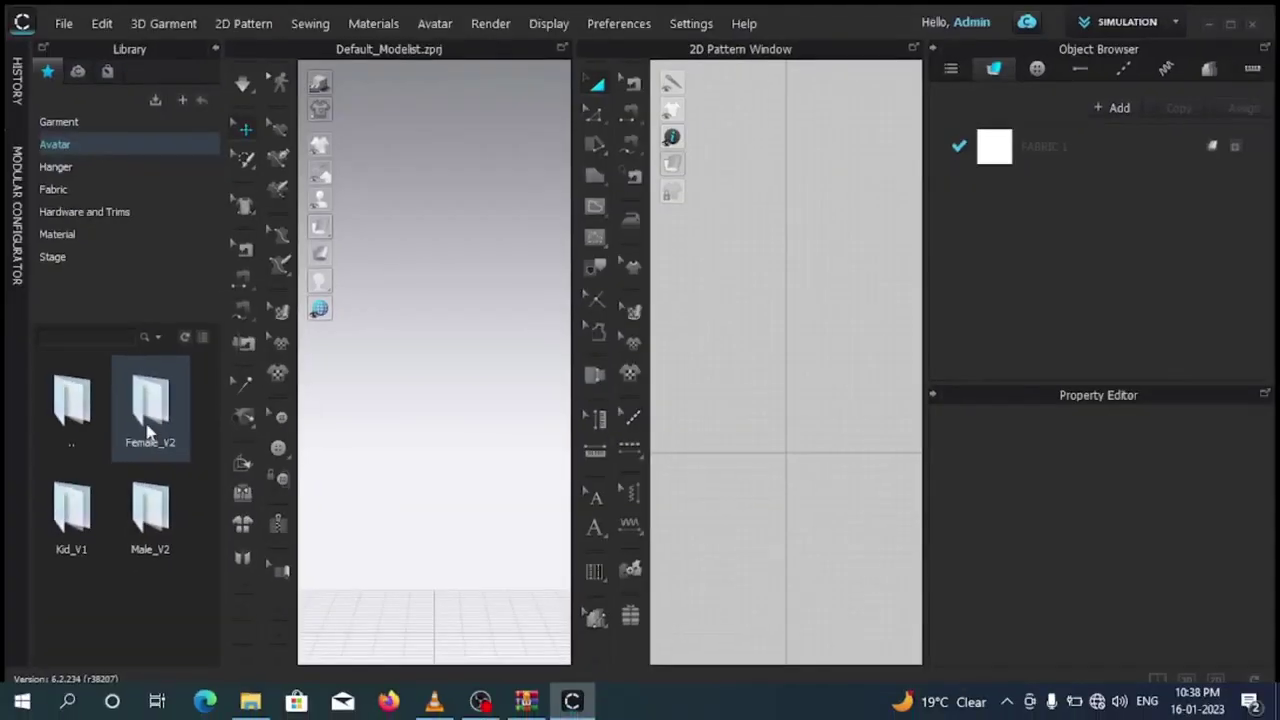
Load the FV2 female avatar from the library's Female_V2 folder into the 3D window.
double_click(147, 430)
left_click_drag(210, 392, 212, 450)
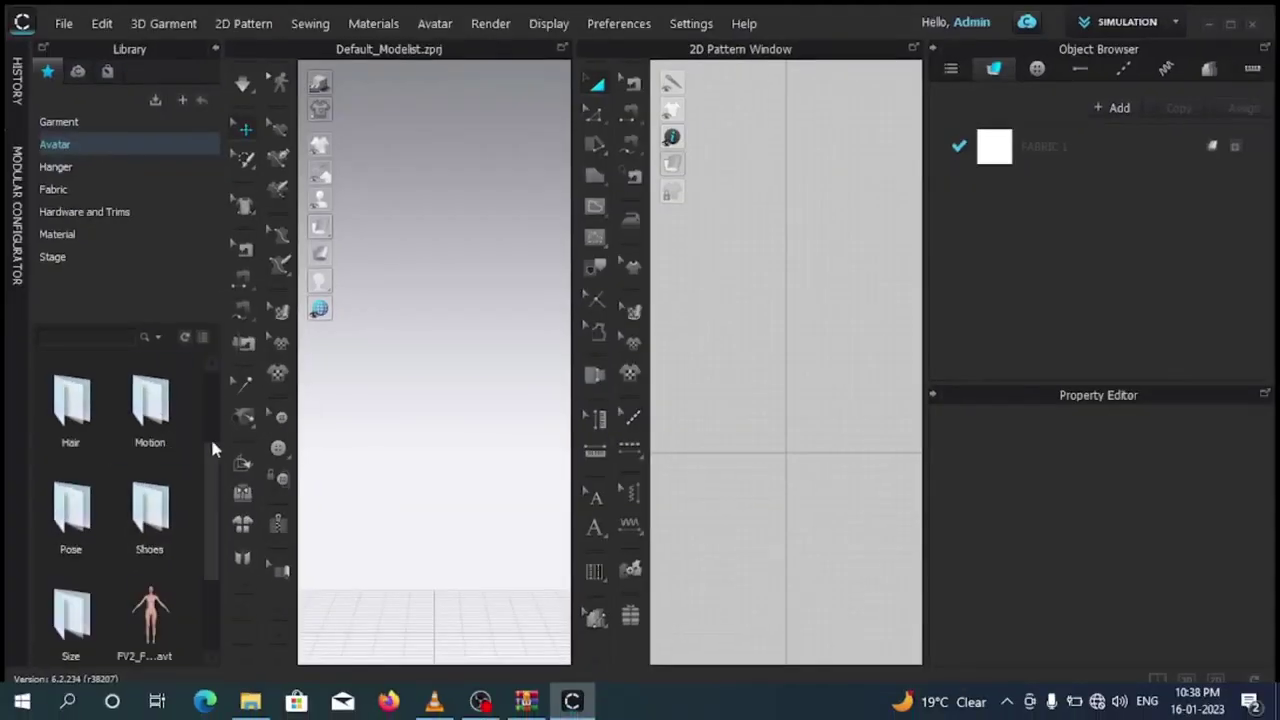
double_click(152, 615)
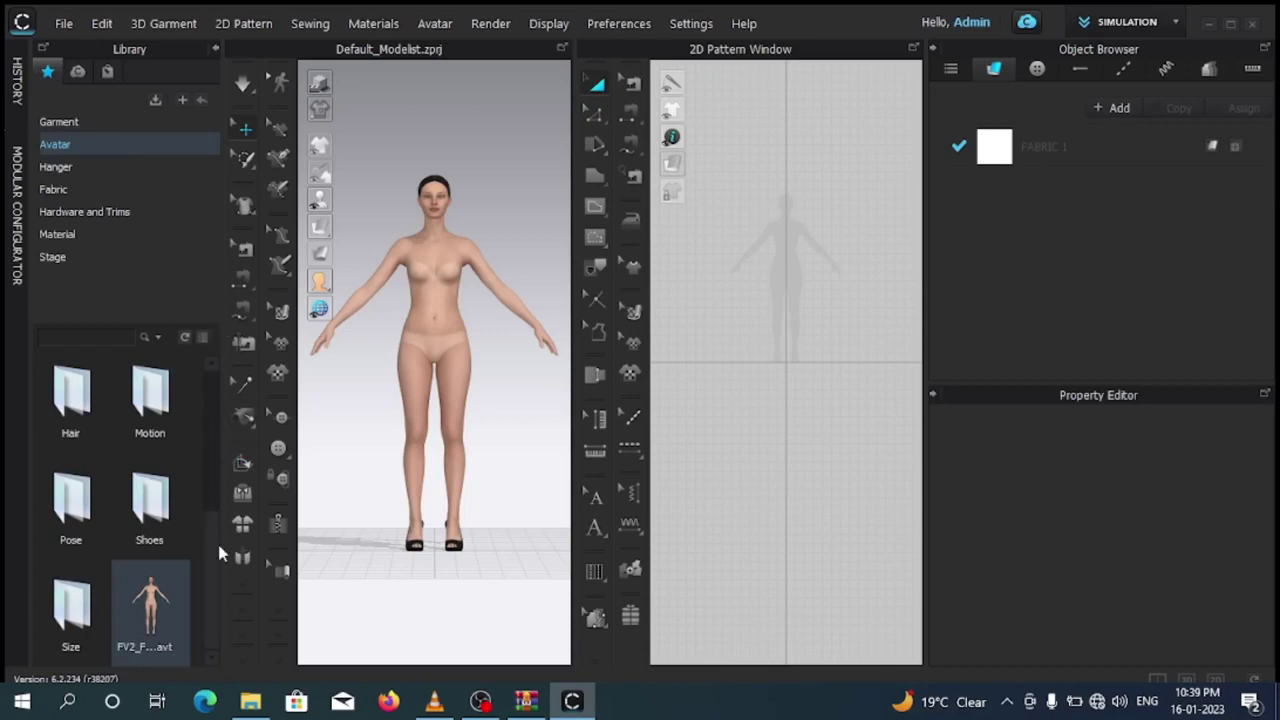
left_click_drag(210, 527, 215, 413)
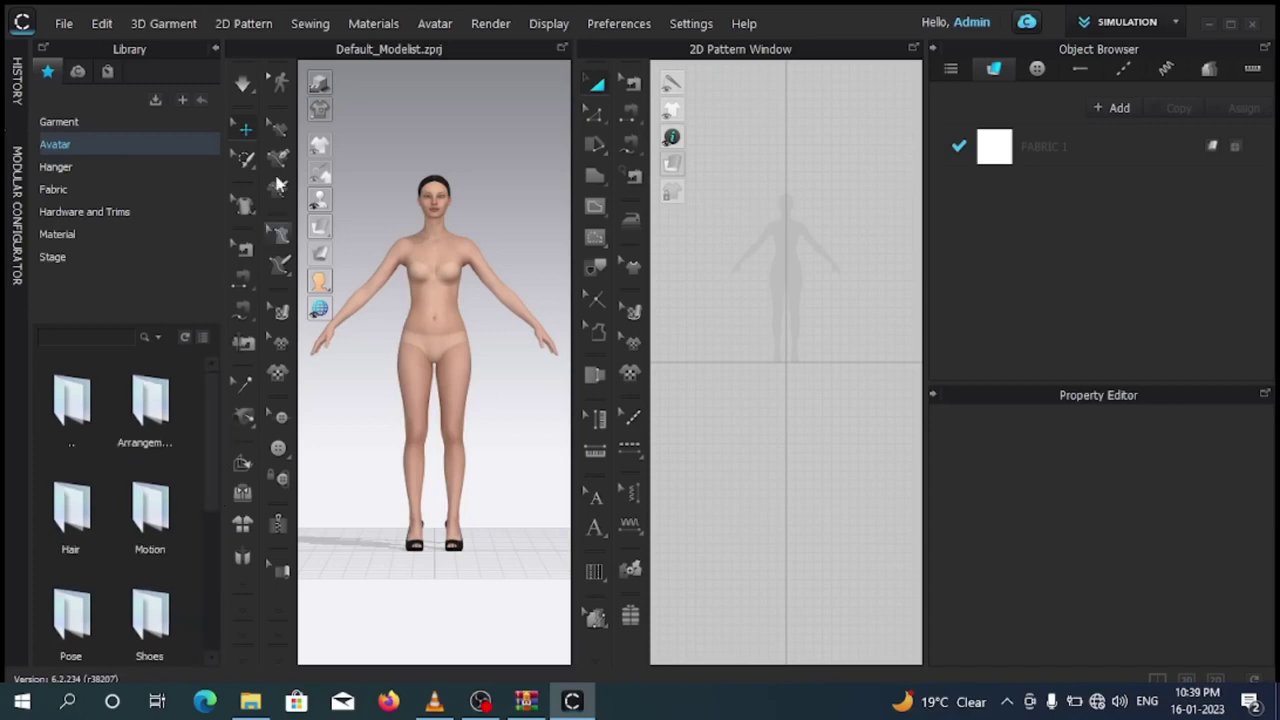
Load the female T-shirt garment from the library together with its avatar pose and size file.
left_click(76, 120)
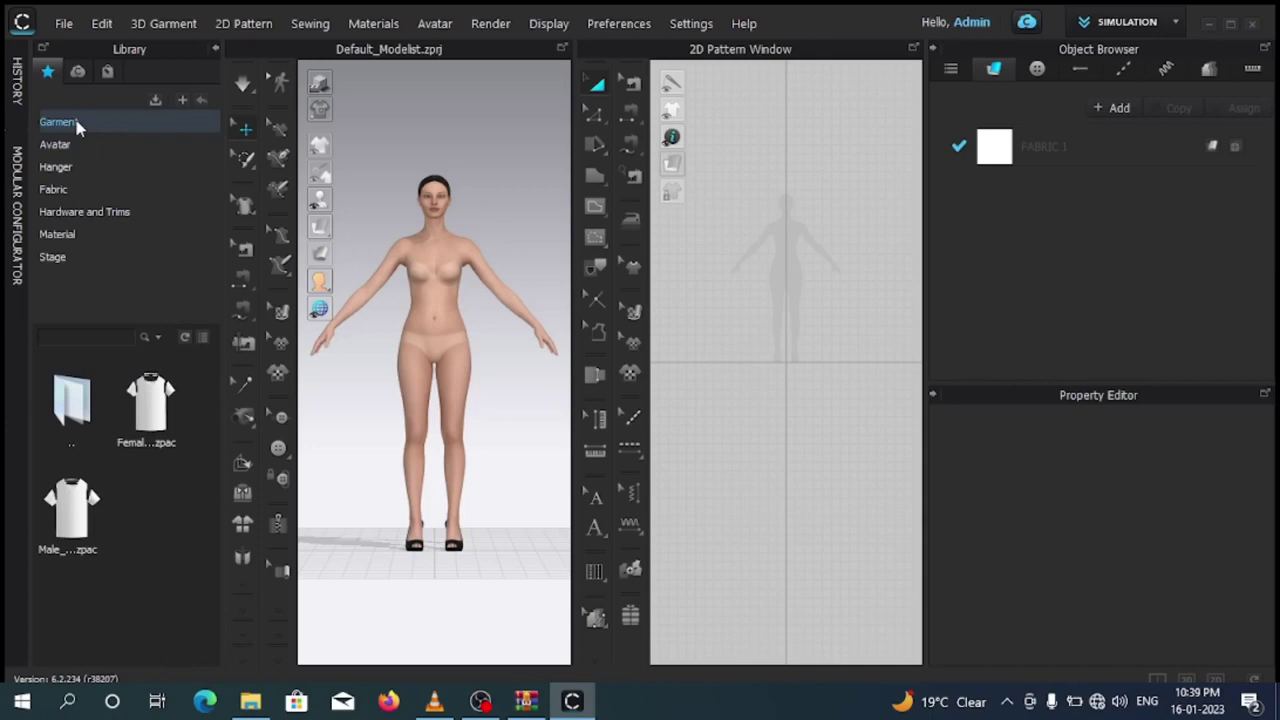
double_click(158, 404)
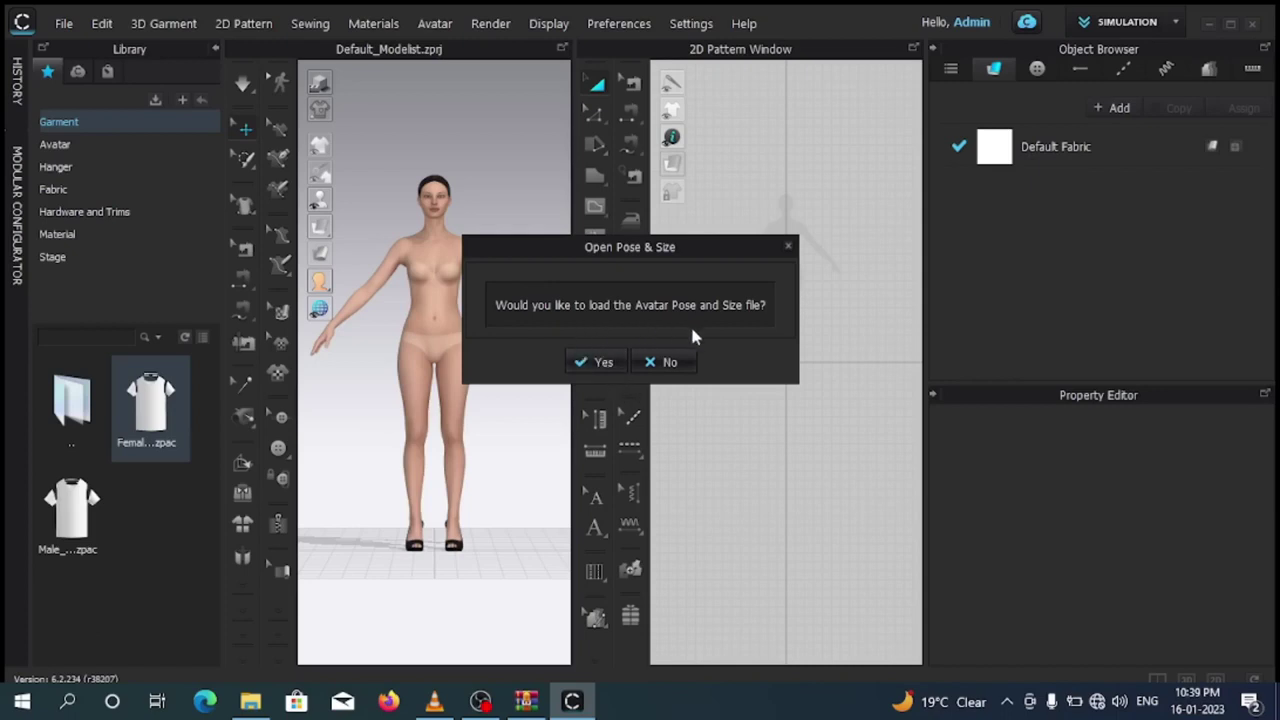
left_click(602, 362)
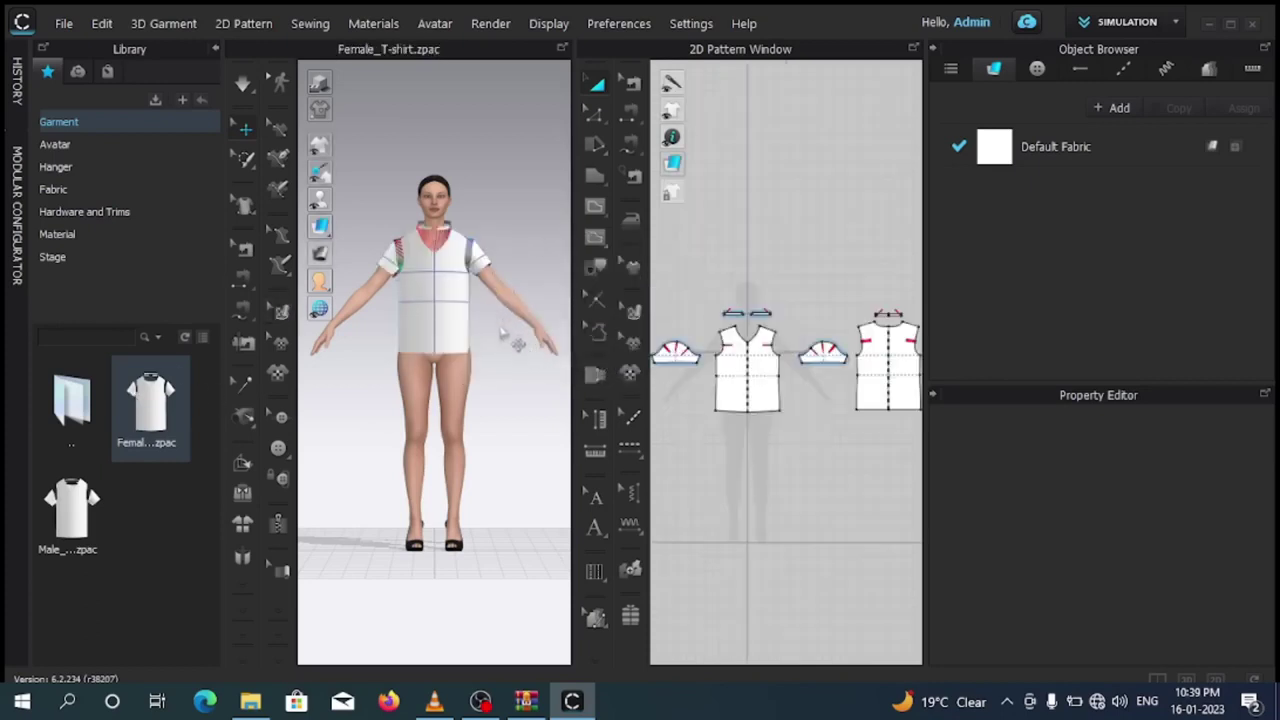
Examine the T-shirt's pattern pieces and sewing lines around the avatar from above, the front and both sides.
right_click_drag(503, 331, 441, 374)
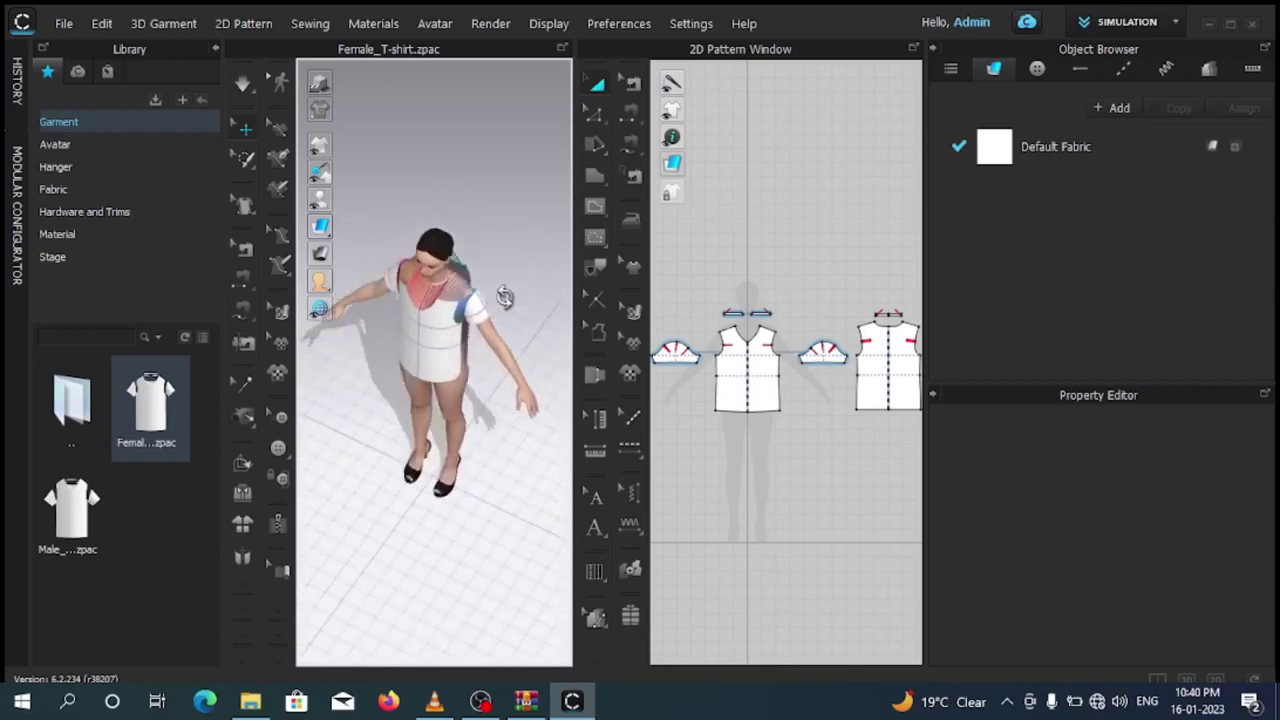
right_click_drag(493, 158, 495, 245)
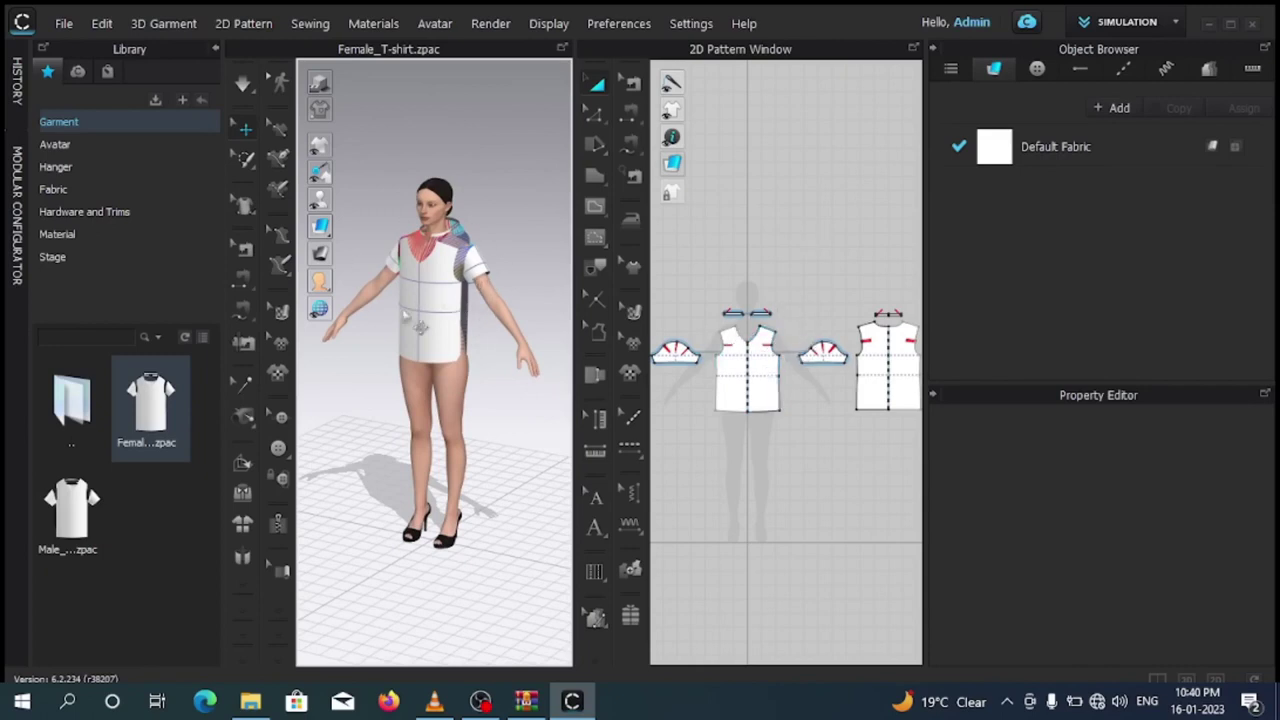
right_click_drag(530, 257, 440, 300)
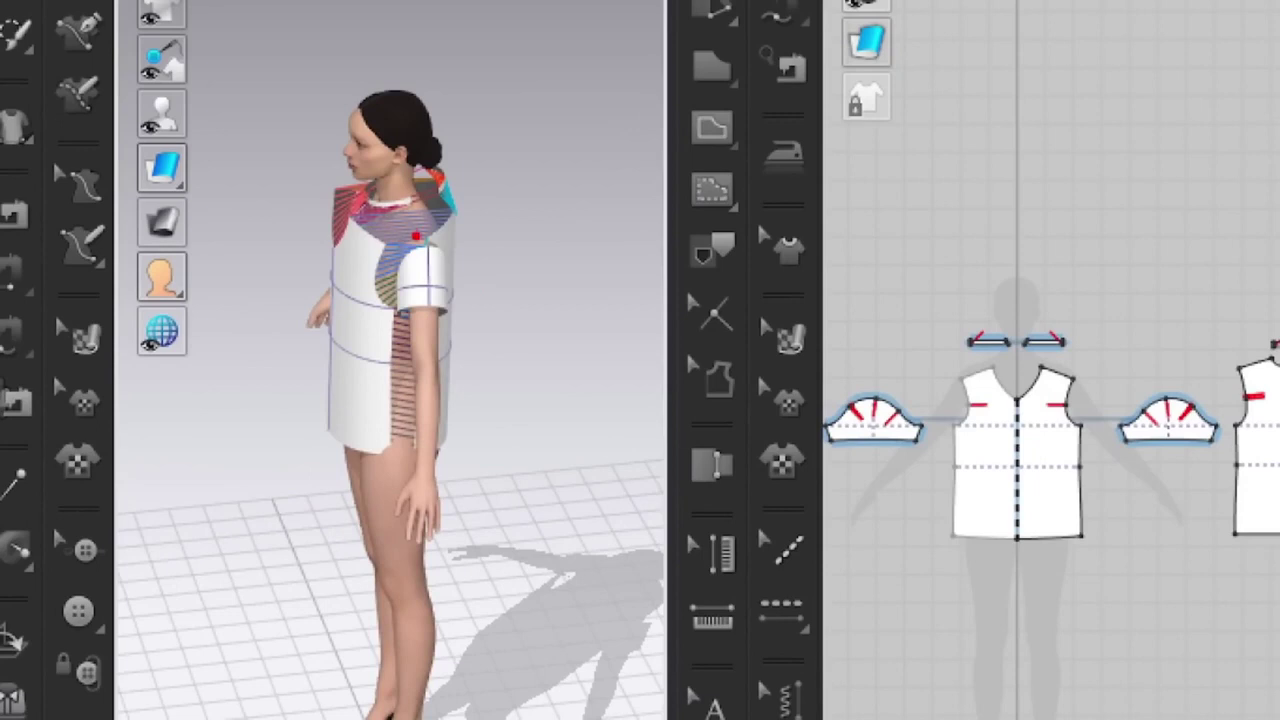
left_click(416, 224)
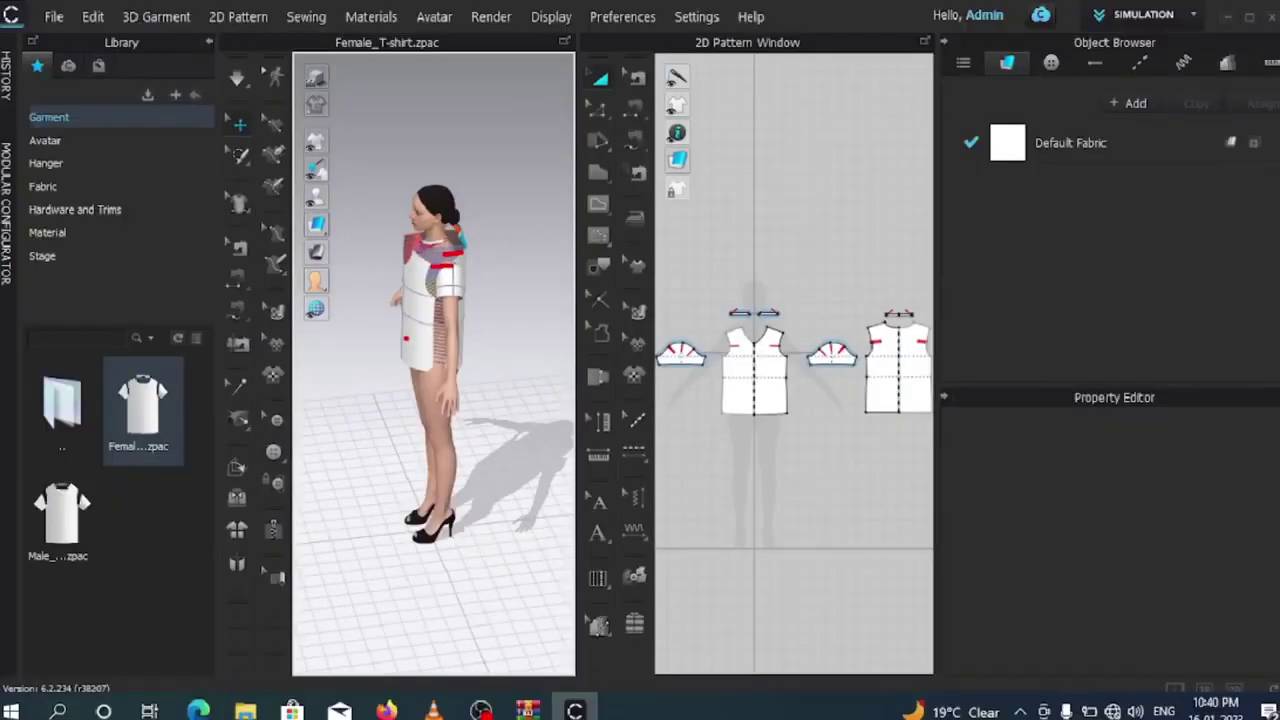
right_click_drag(402, 326, 525, 297)
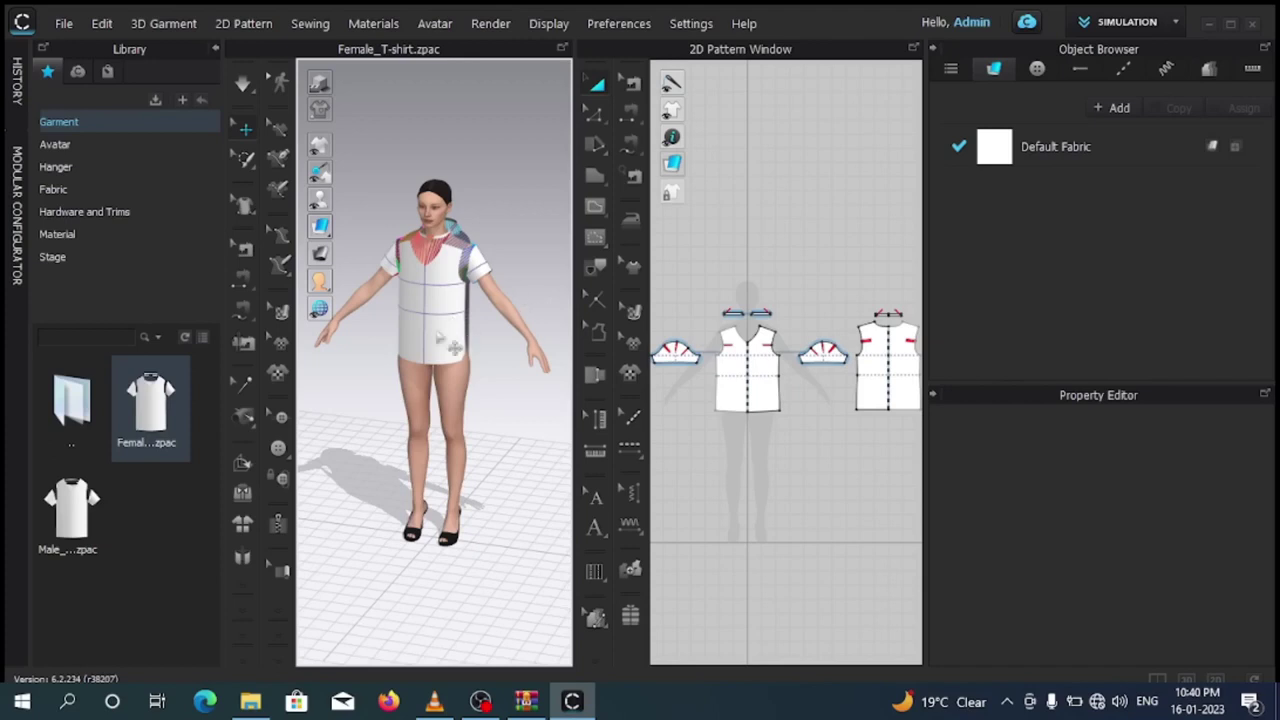
right_click_drag(412, 332, 514, 298)
mouse_move(380, 318)
right_mouse_down()
mouse_move(486, 300)
mouse_move(507, 314)
mouse_move(372, 308)
right_mouse_up()
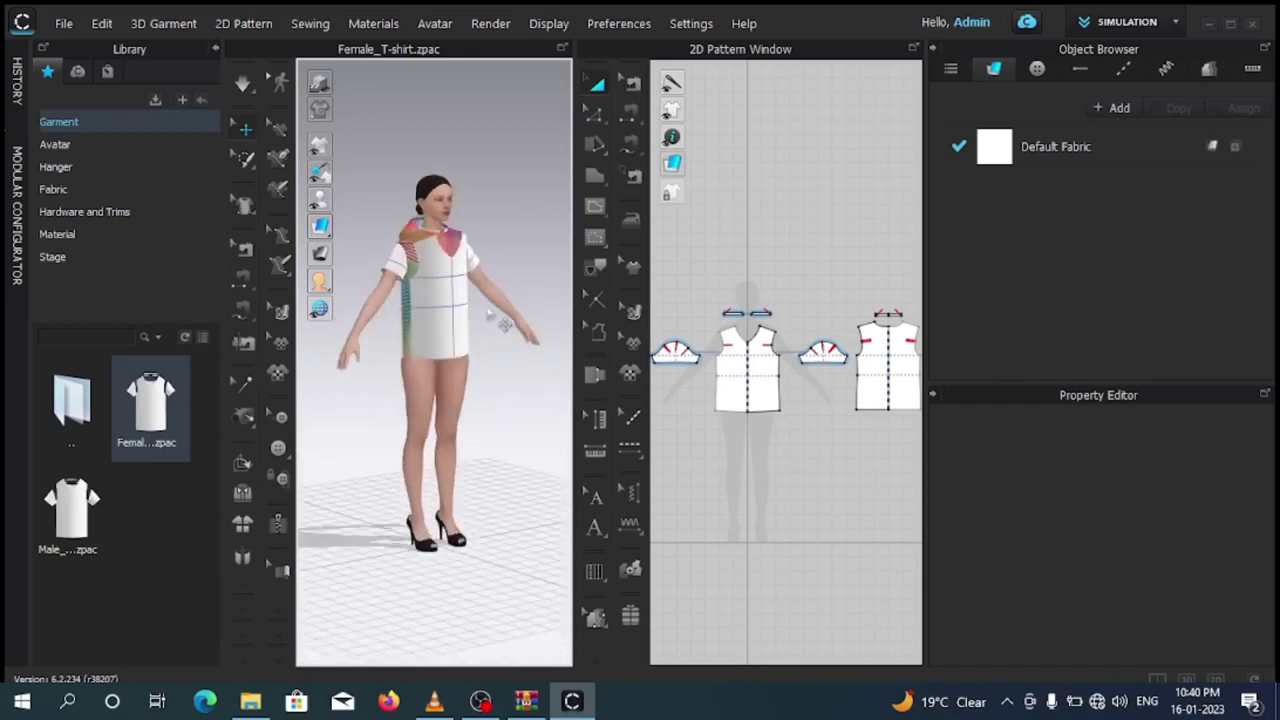
right_click_drag(500, 322, 398, 315)
right_click_drag(535, 300, 475, 302)
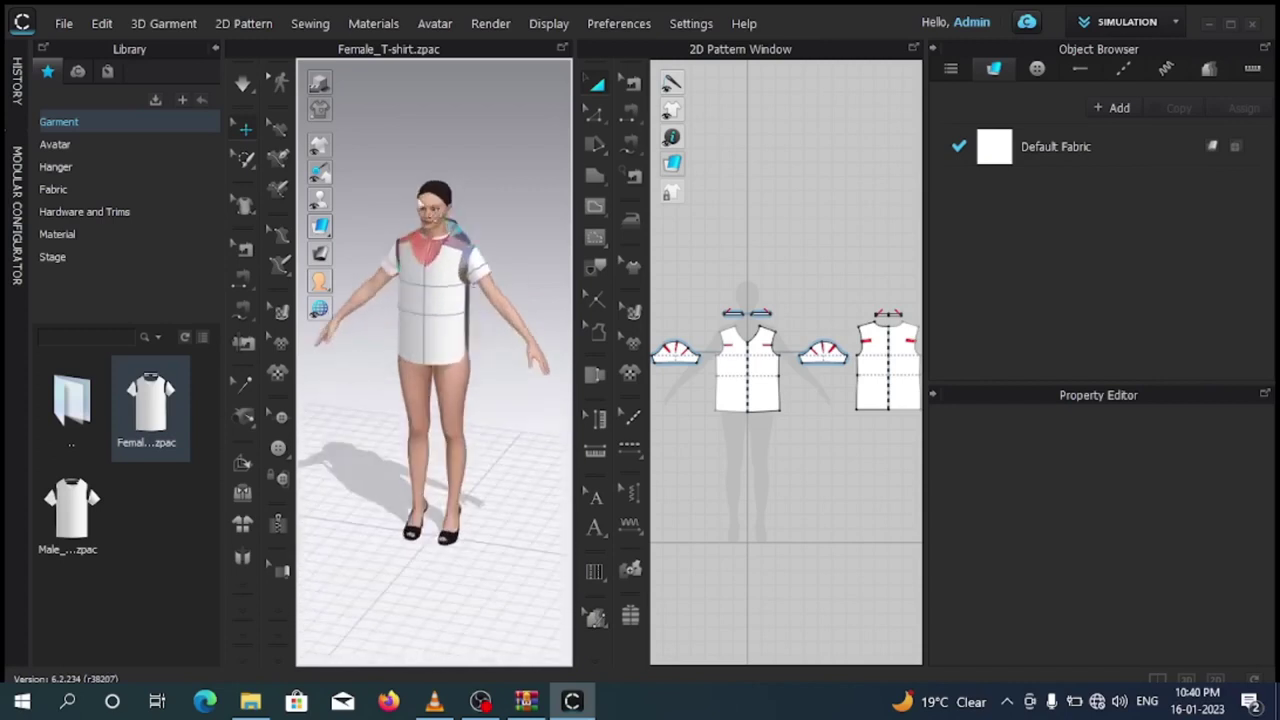
Try simulating the T-shirt's drape on the avatar, and return the garment to its arranged, unsimulated pattern pieces.
left_click(244, 86)
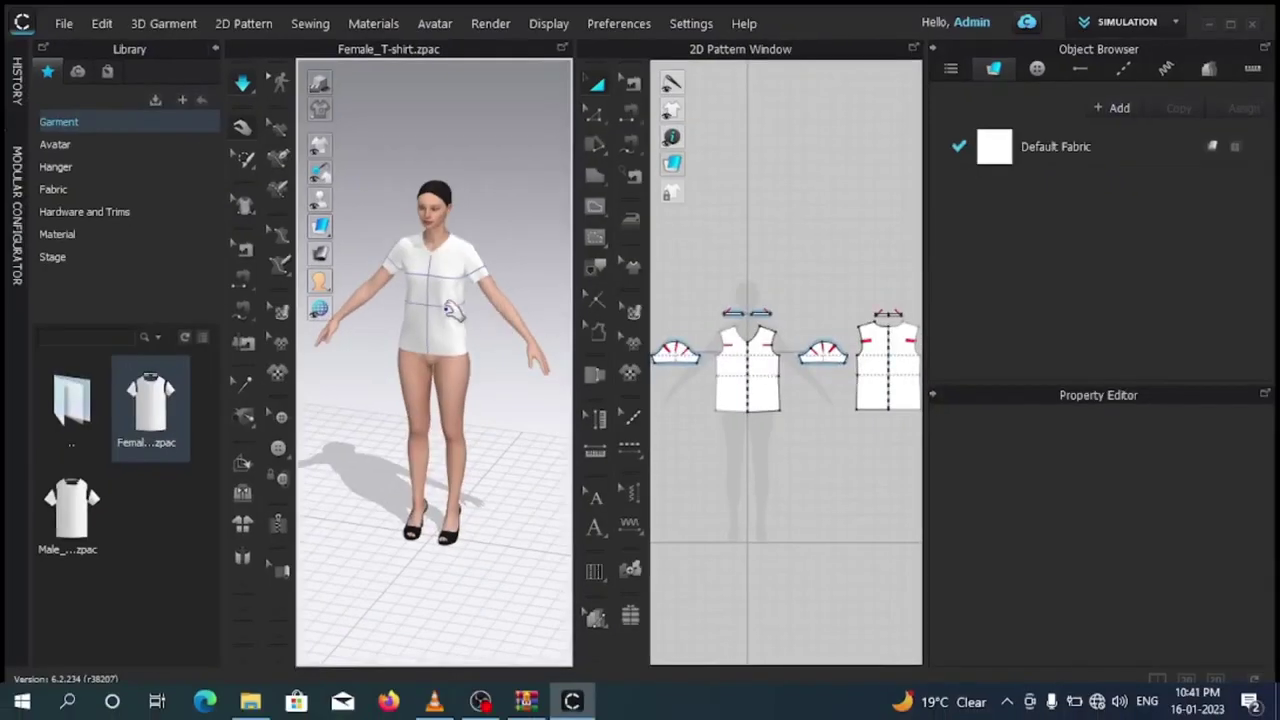
left_click(448, 310)
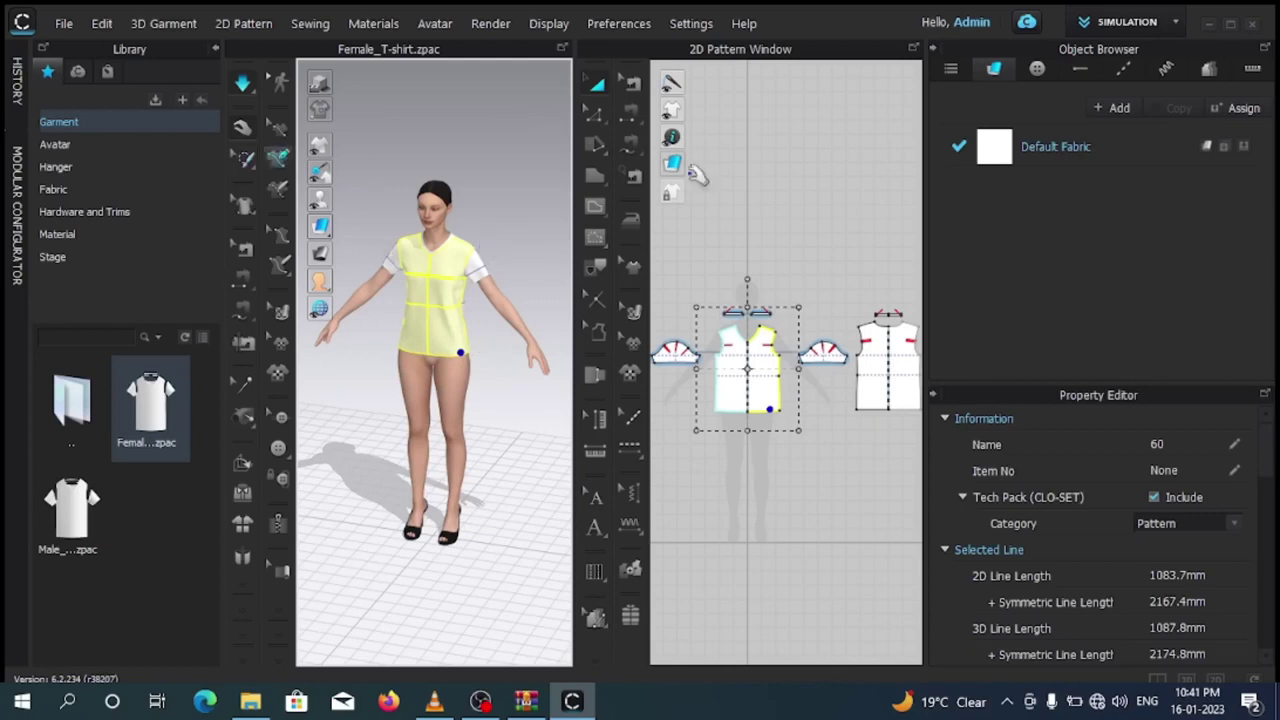
left_click(278, 157)
key("Escape")
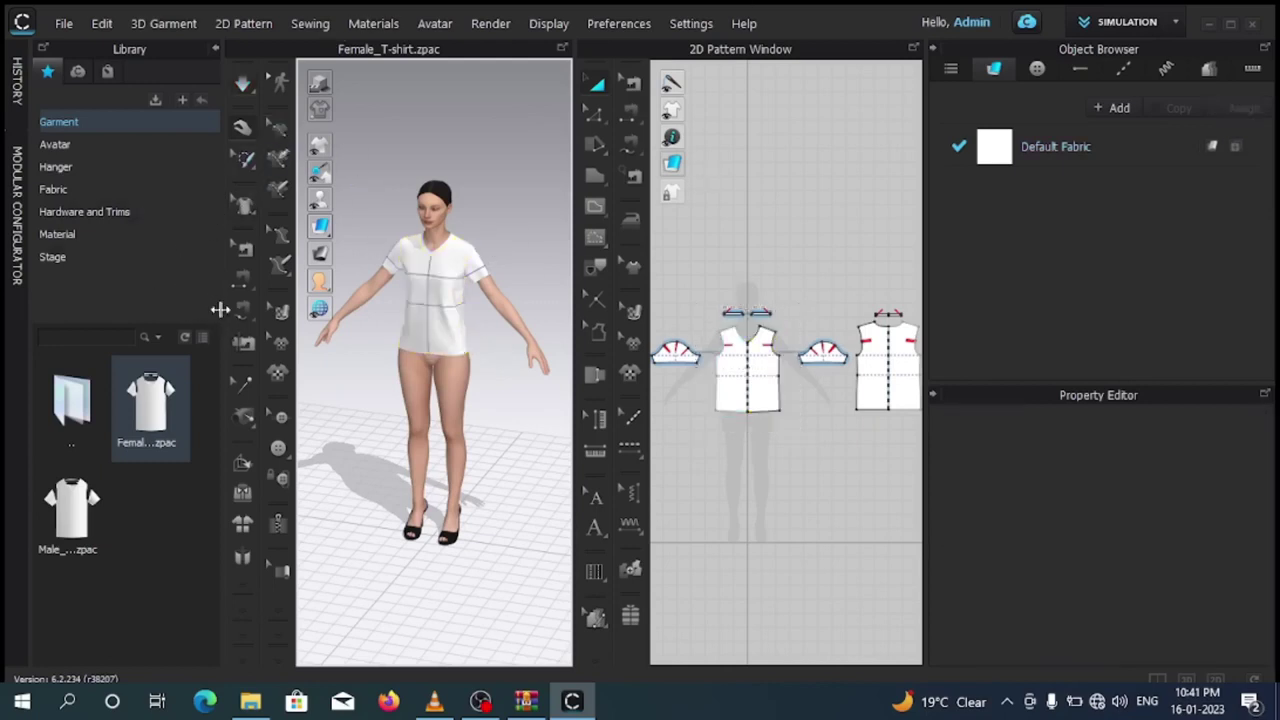
key("space")
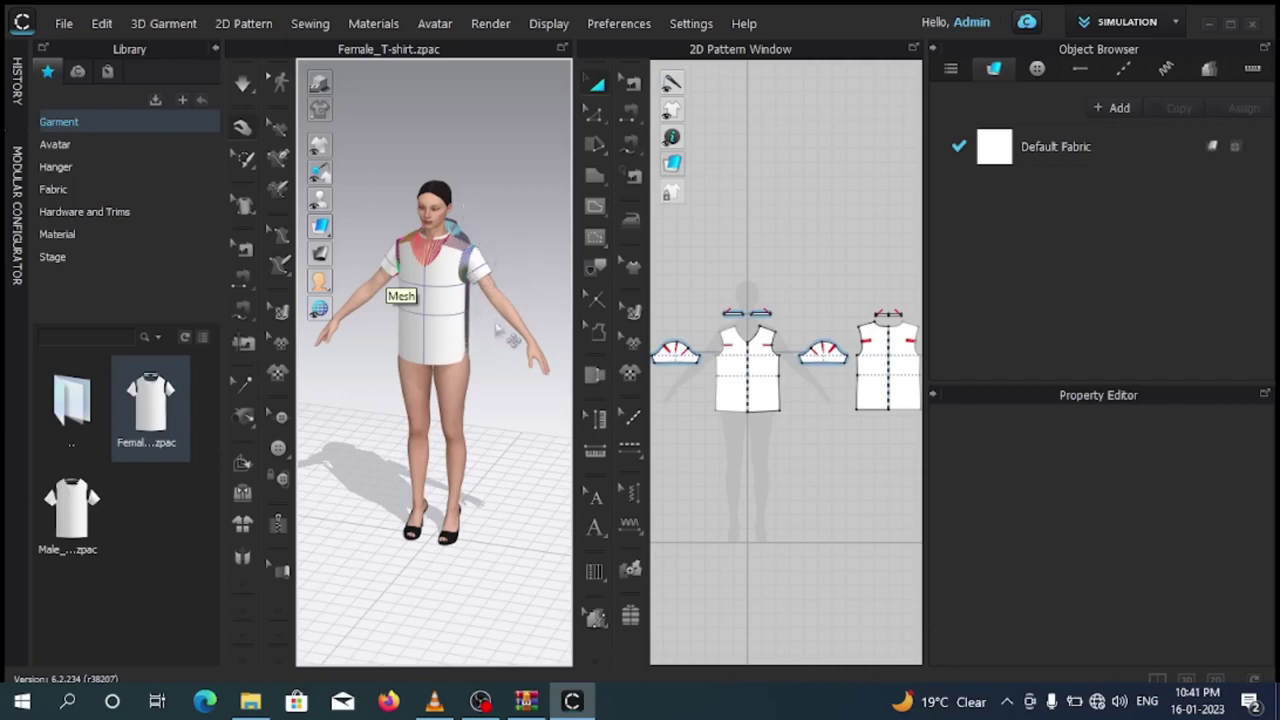
right_click_drag(502, 335, 518, 285)
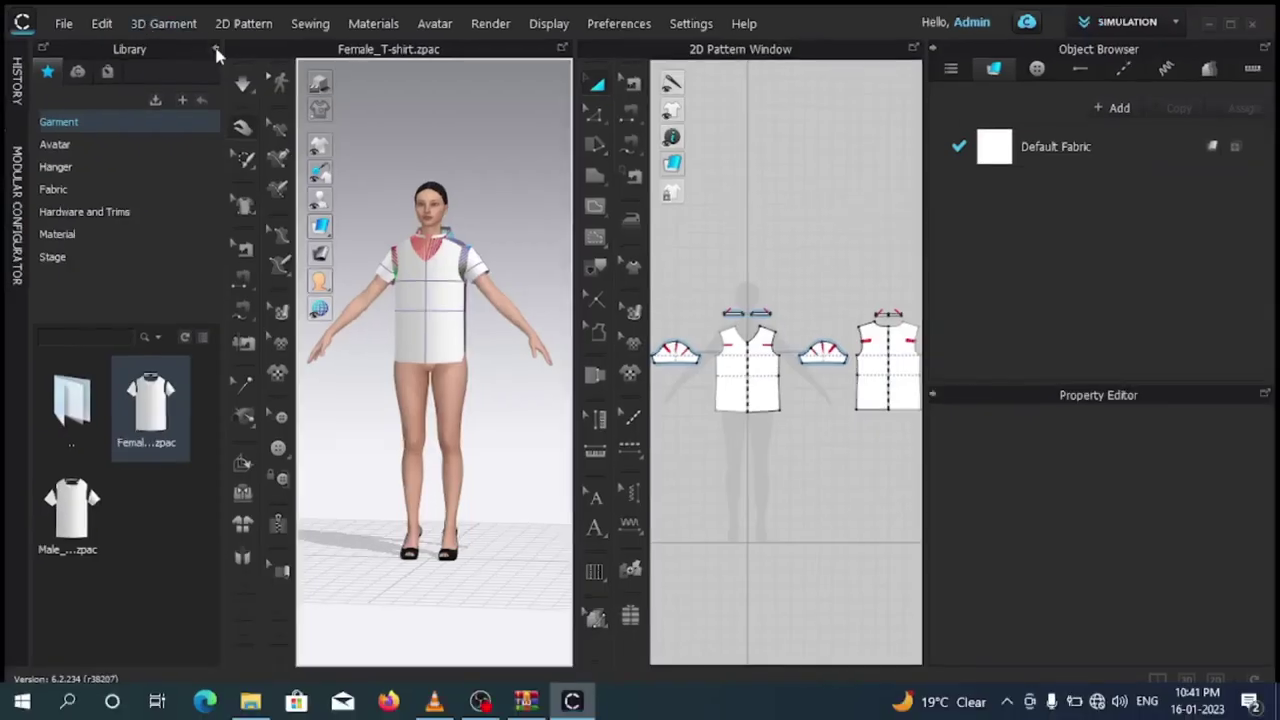
Collapse and restore the Library, and view the History of 3D states before closing it.
left_click(216, 50)
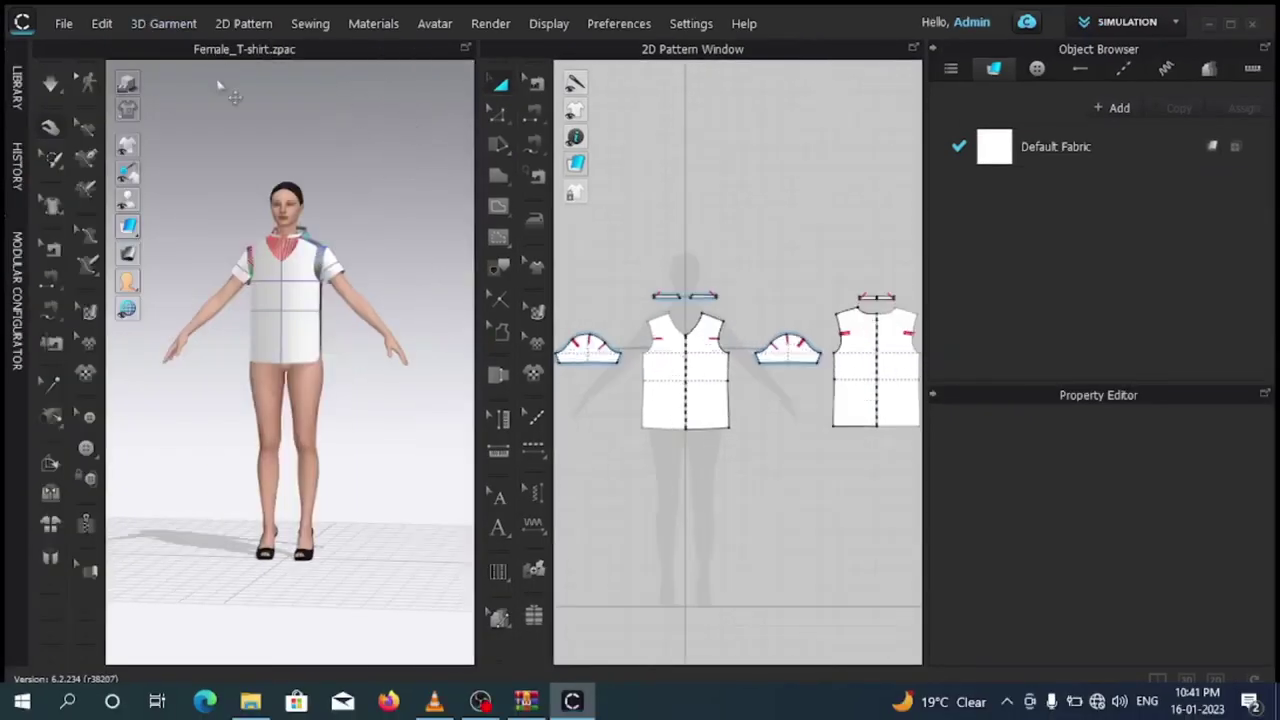
left_click(16, 86)
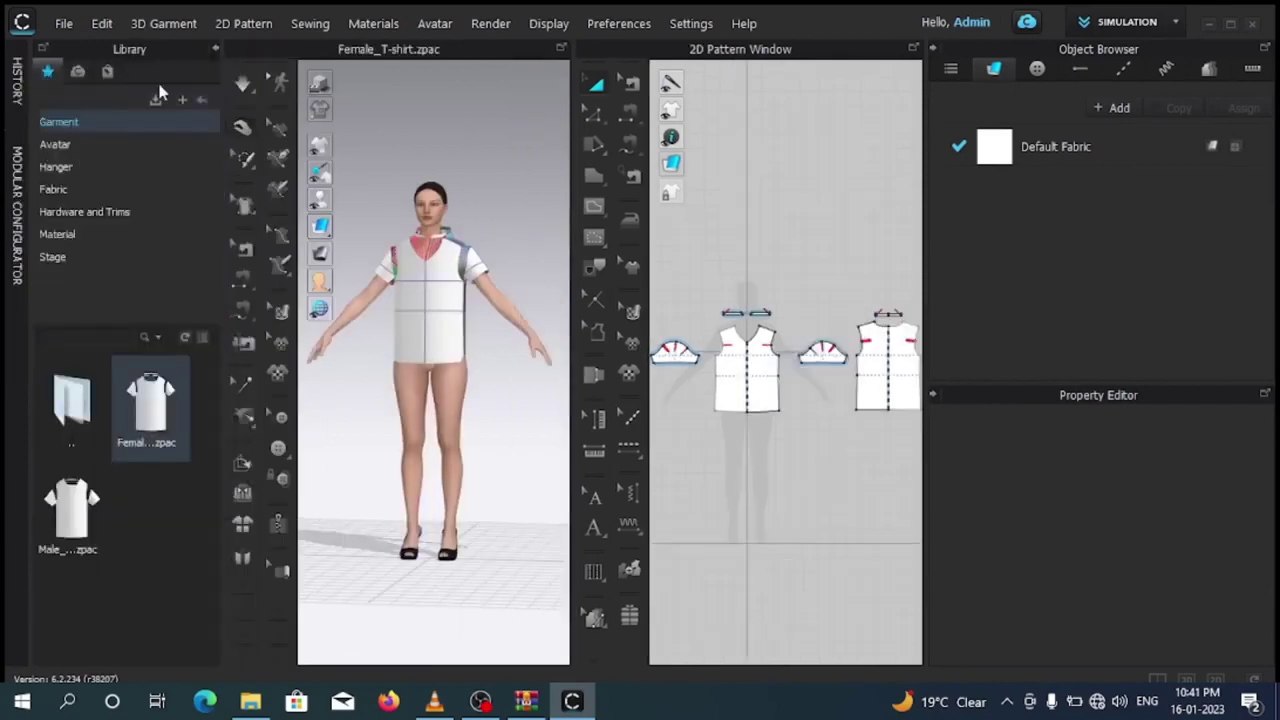
left_click(20, 88)
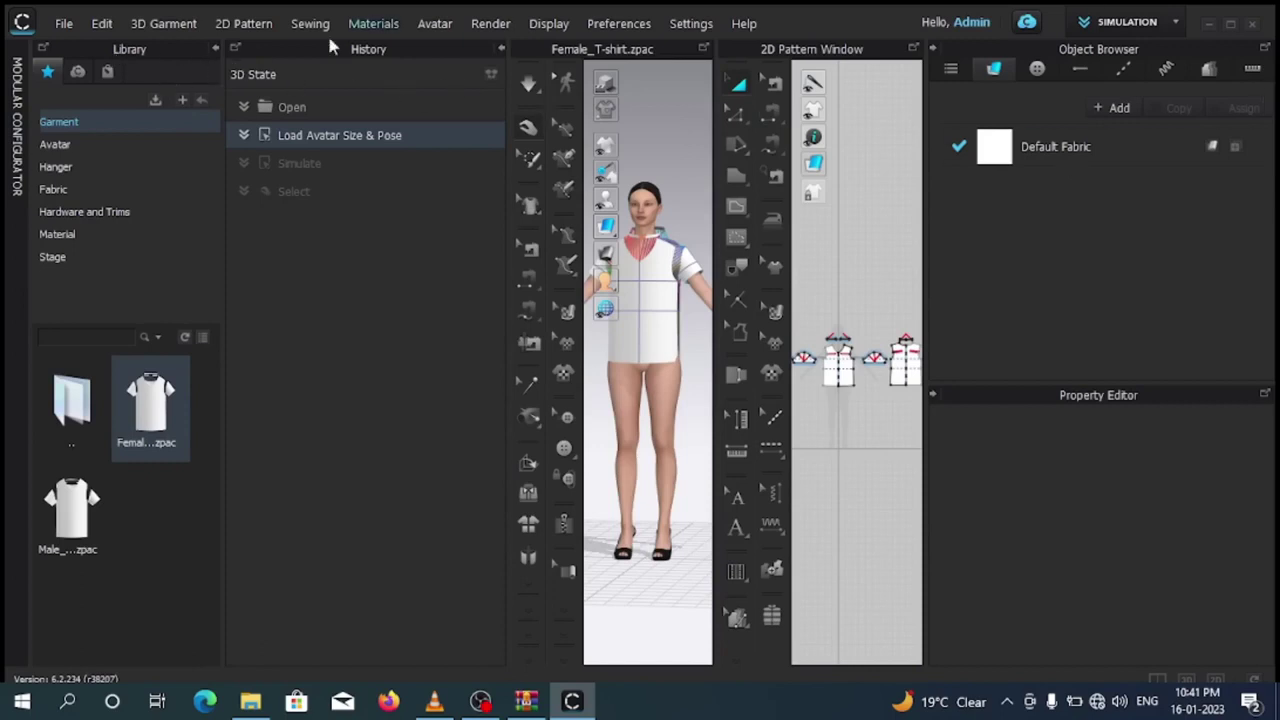
left_click(501, 50)
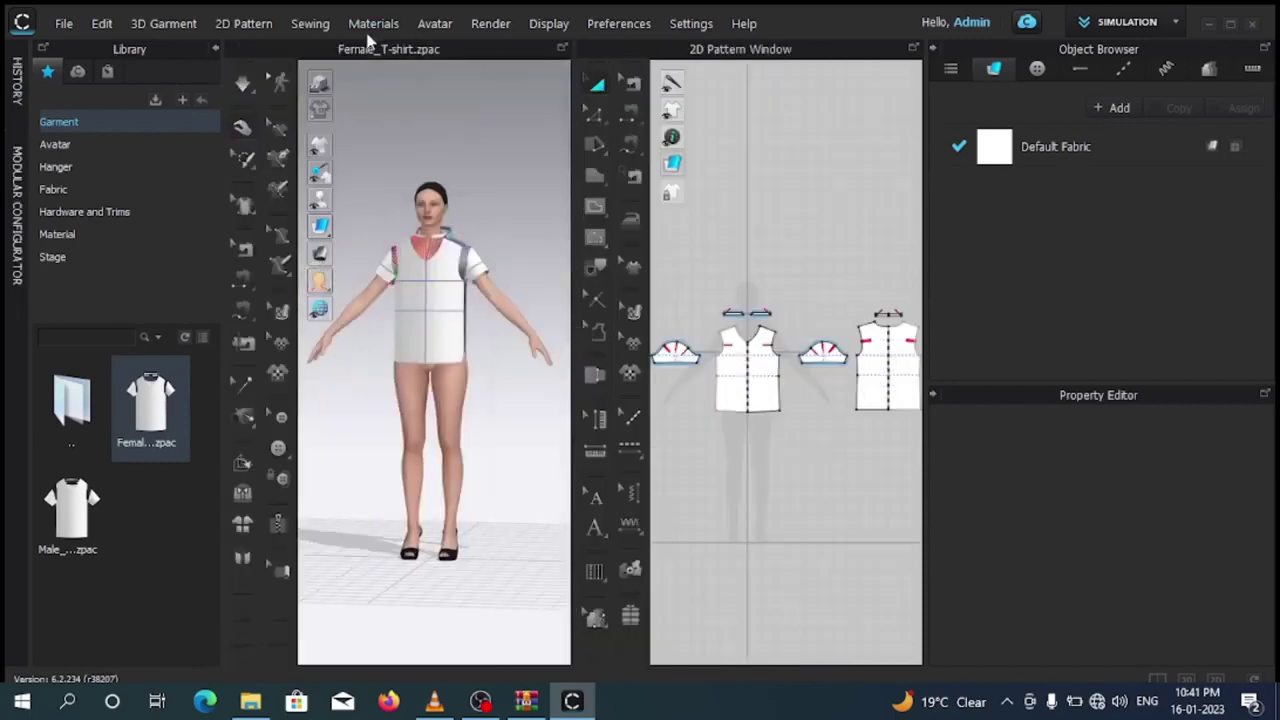
Open the library's favorites reset and its add-folder selection, cancelling each one.
left_click(202, 104)
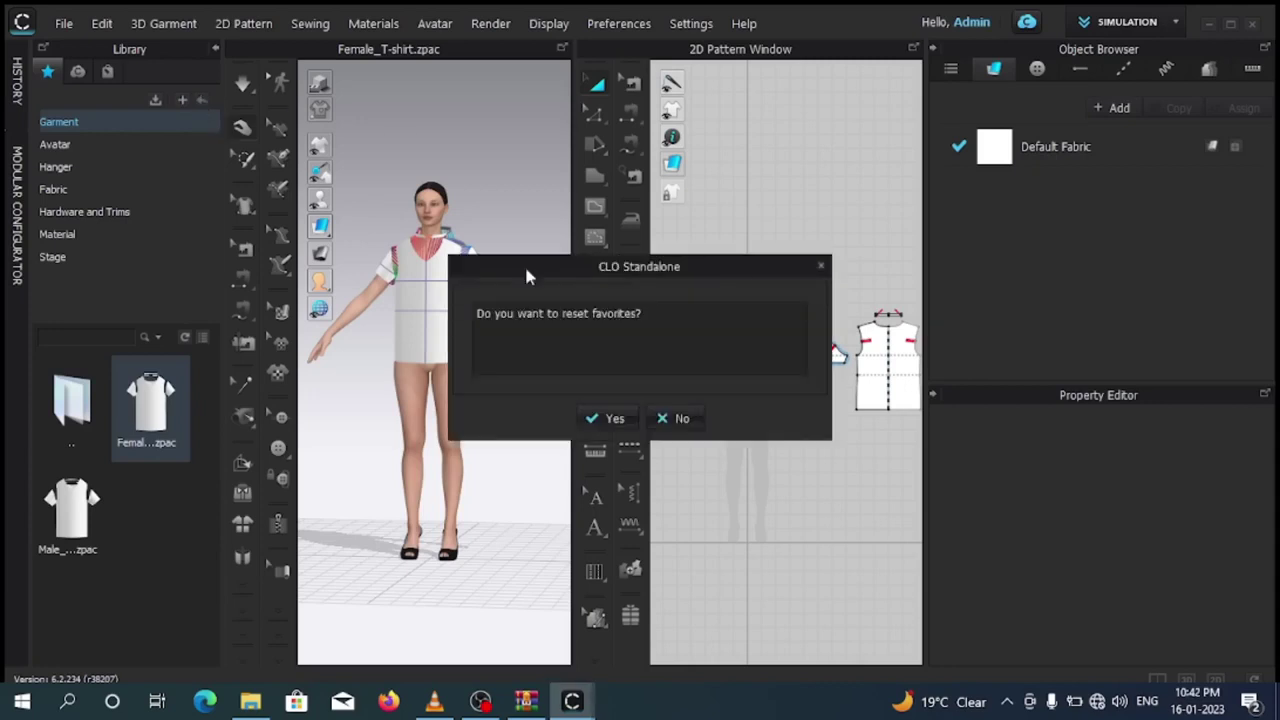
left_click(820, 268)
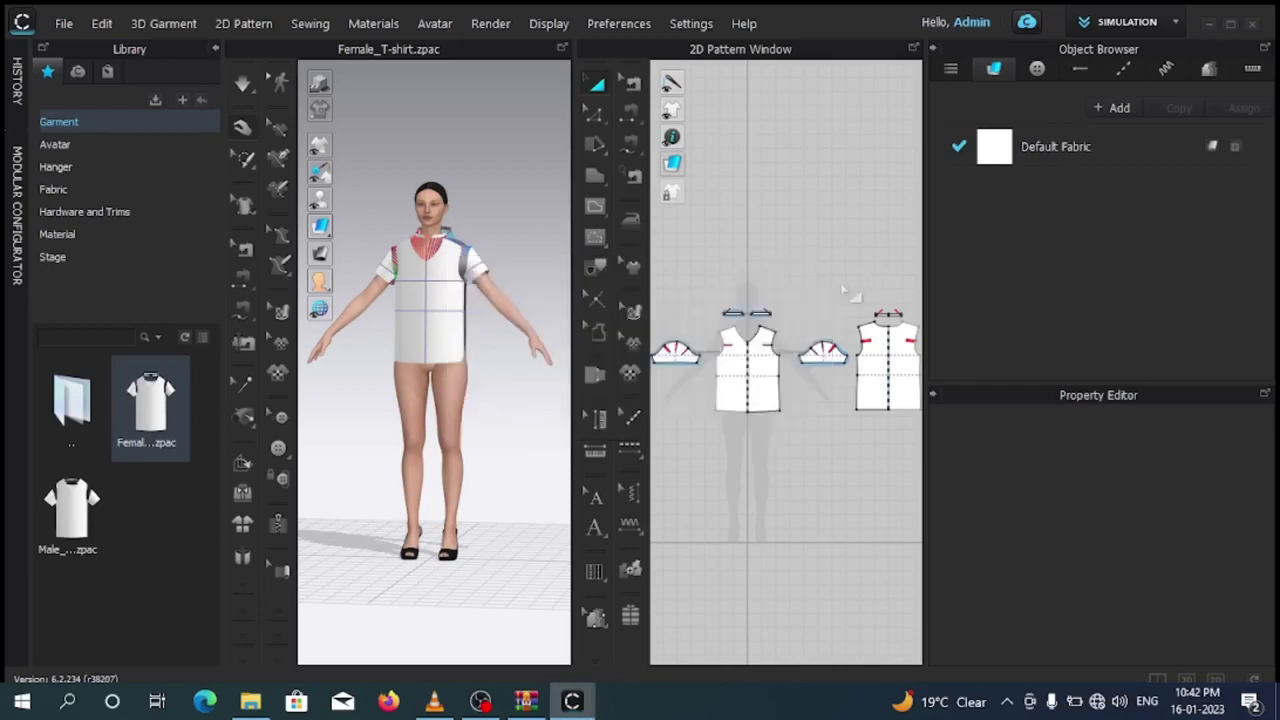
left_click(184, 104)
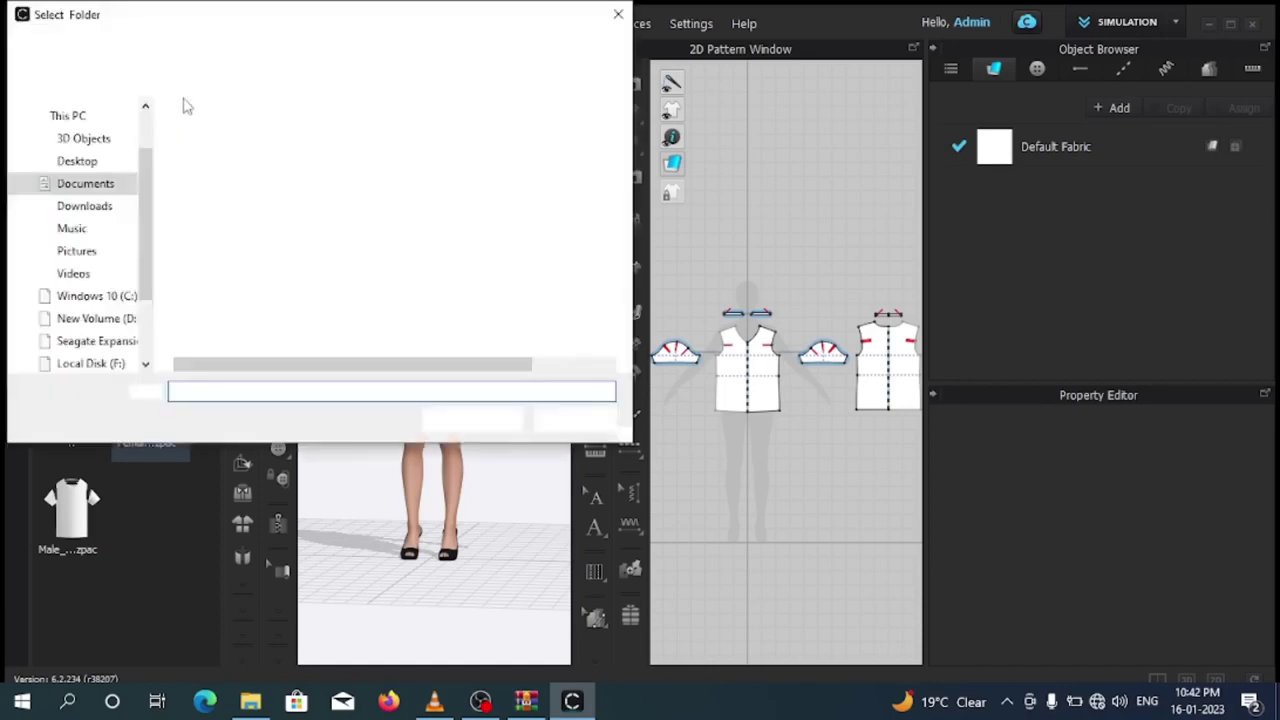
left_click(618, 14)
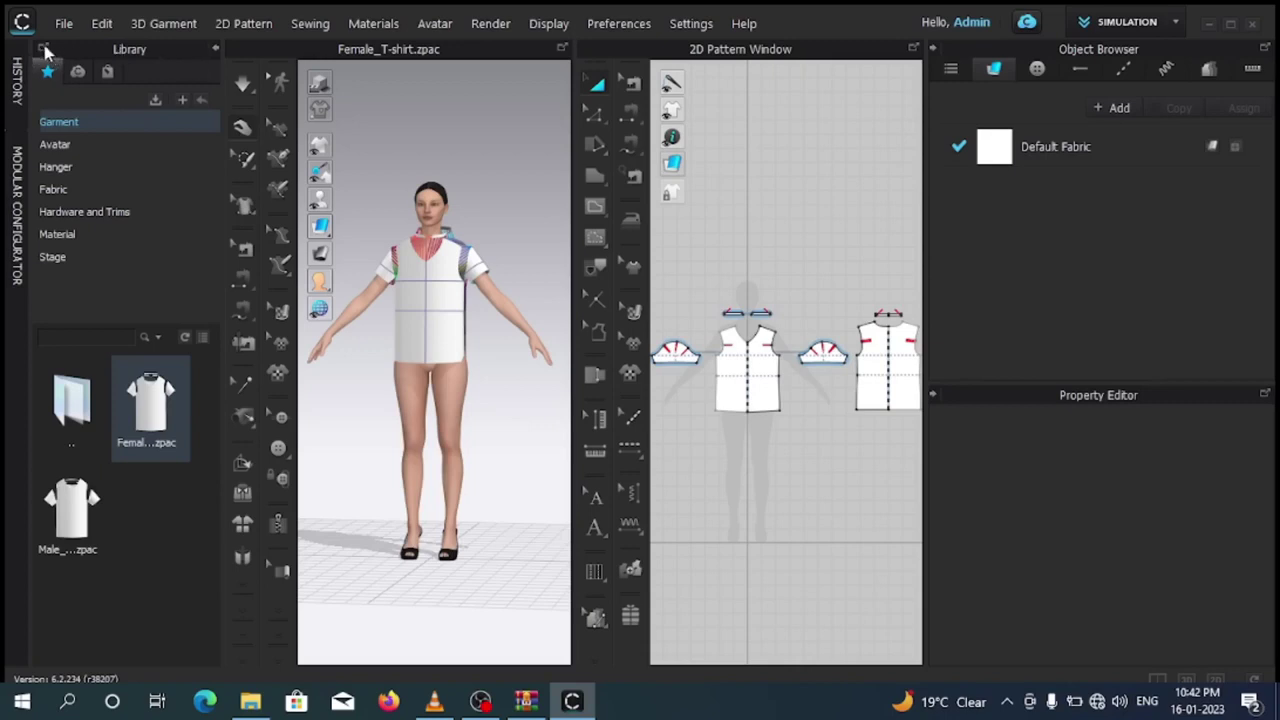
Undock the 3D garment window into a floating window, and maximize and restore it.
left_click(565, 52)
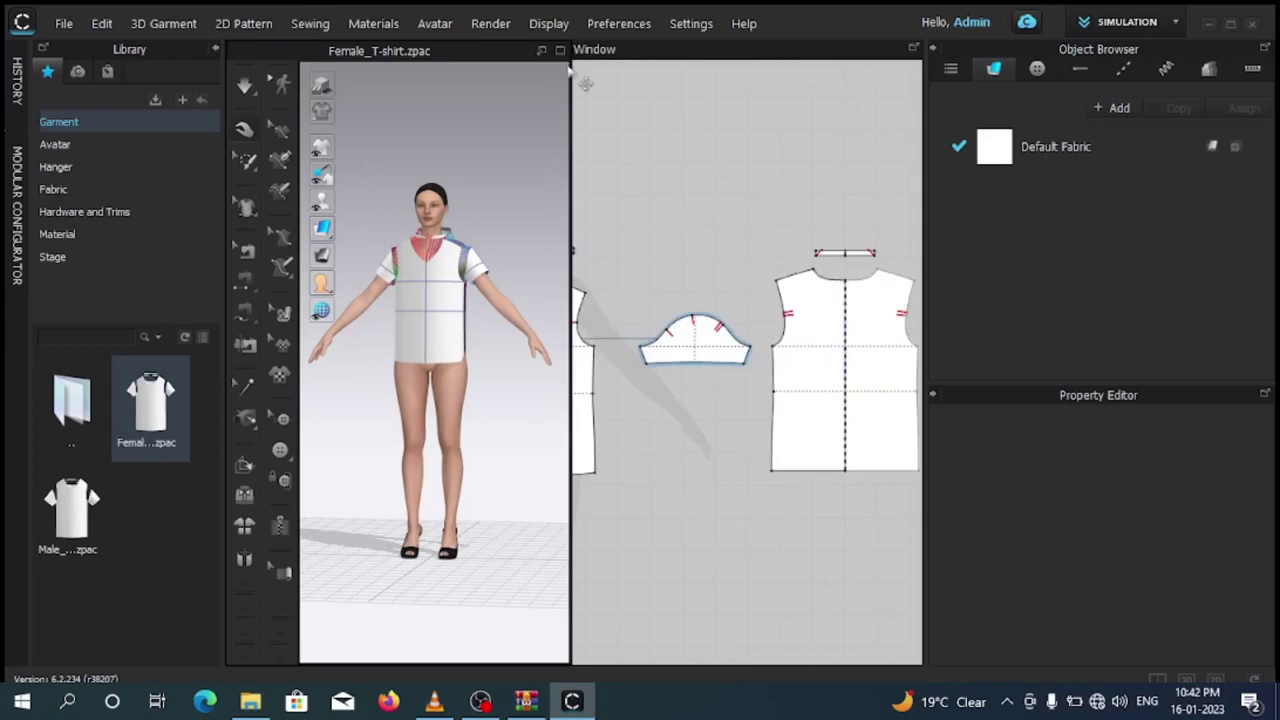
left_click(561, 51)
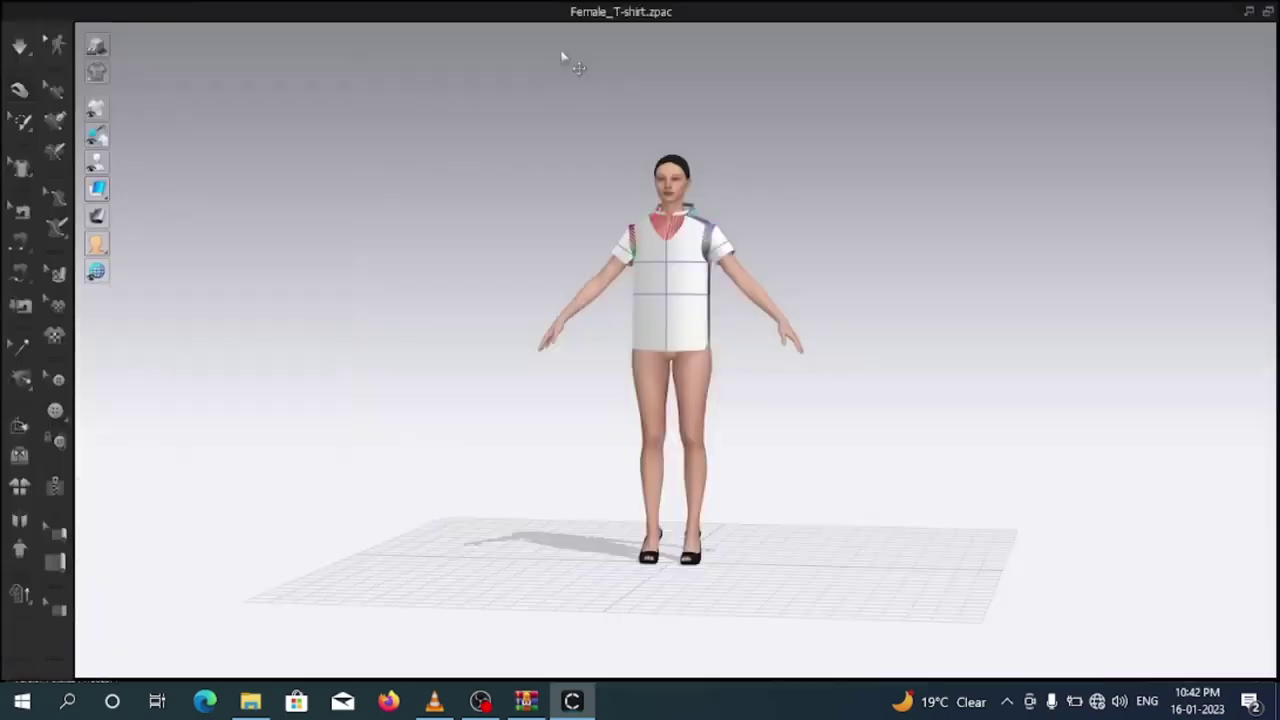
left_click(1268, 12)
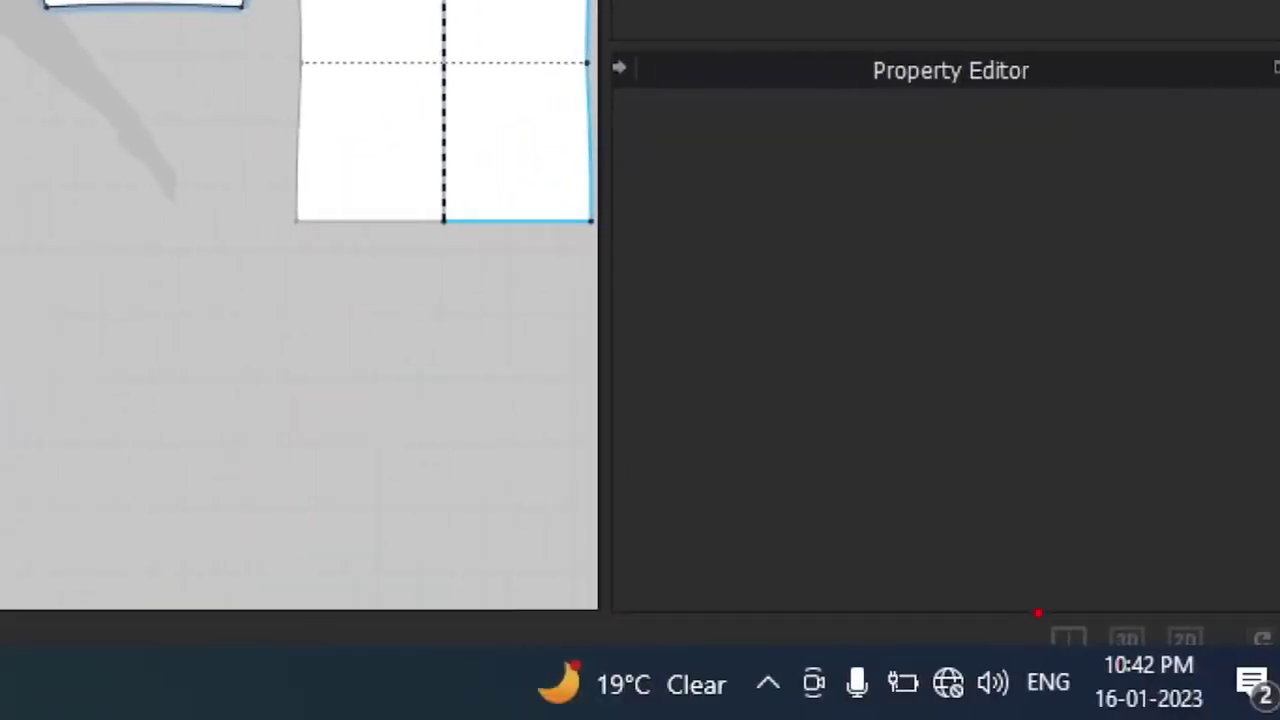
View the 2D-only and 3D-only window layouts, and return to the combined 3D / 2D layout.
mouse_move(1042, 600)
left_mouse_down()
mouse_move(1085, 596)
mouse_move(1101, 572)
mouse_move(1133, 617)
mouse_move(1209, 590)
left_mouse_up()
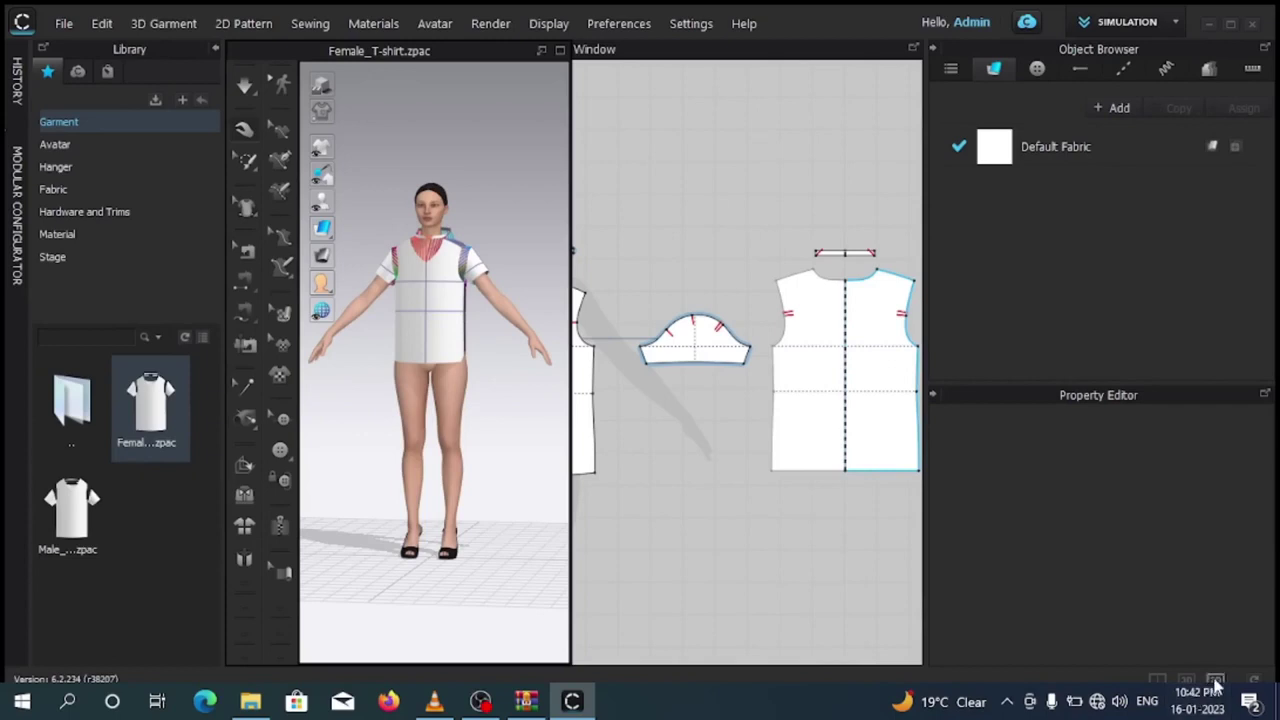
left_click(1215, 681)
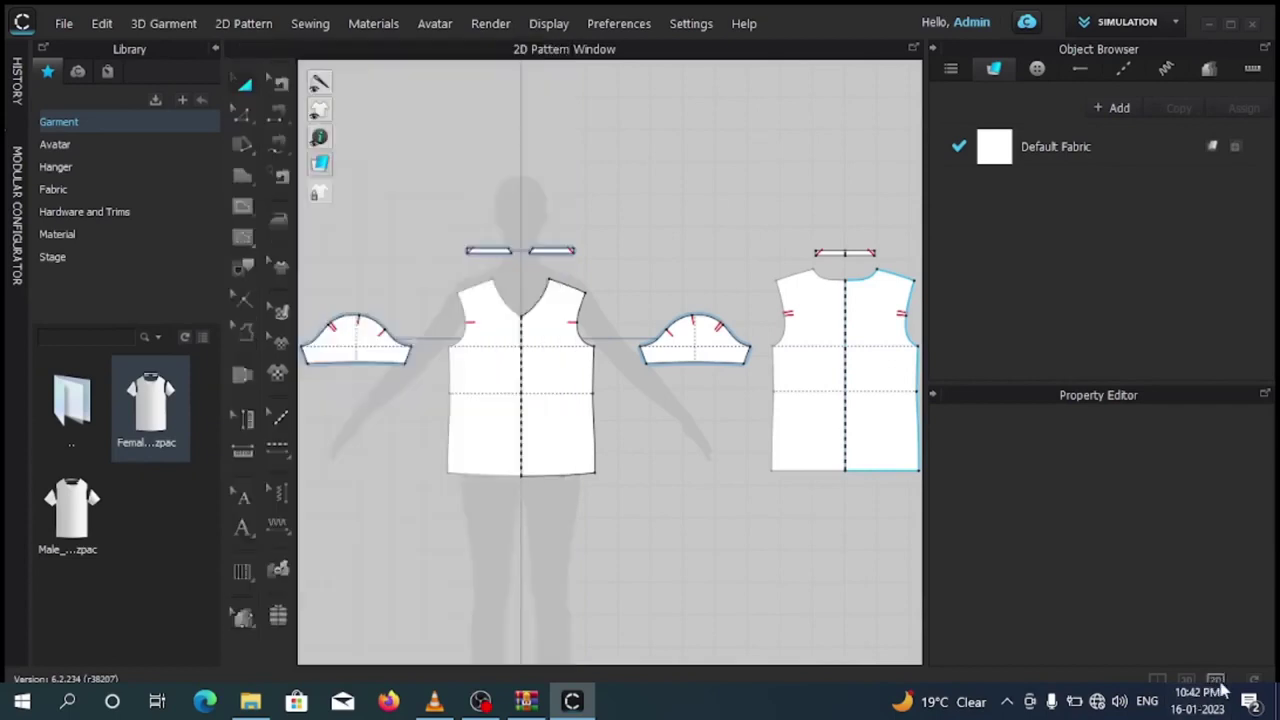
left_click(1186, 681)
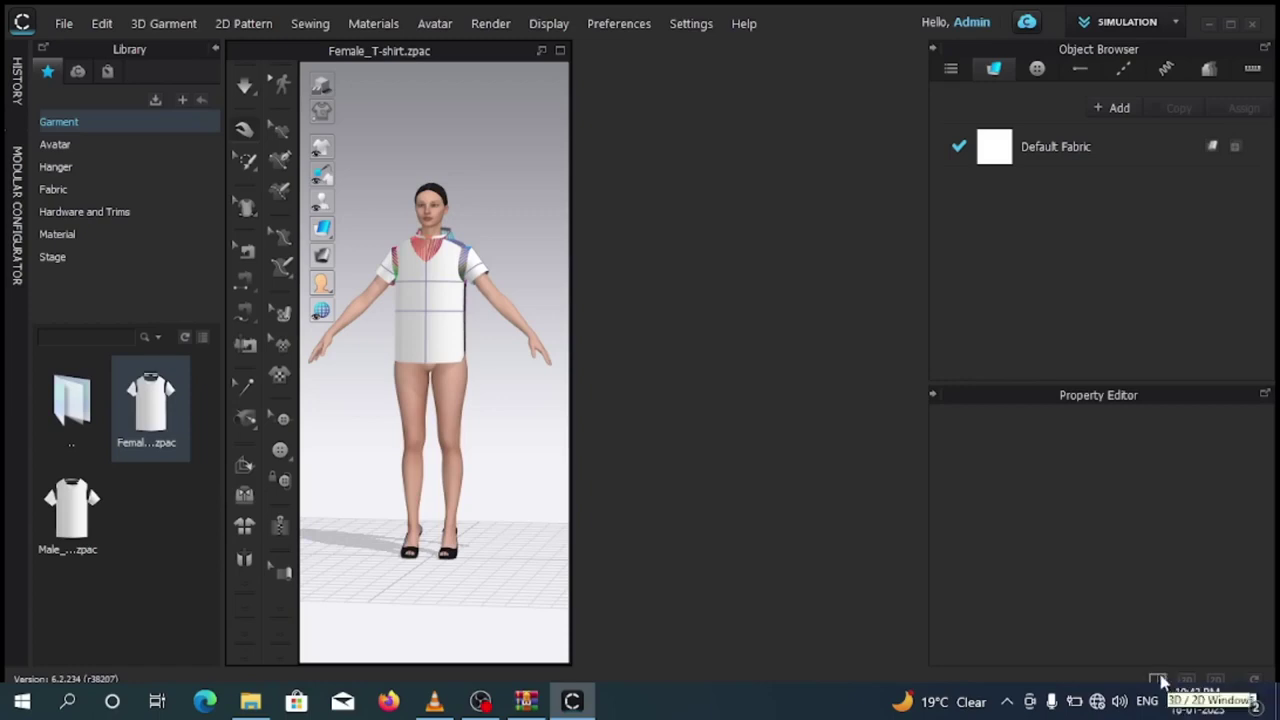
left_click(1157, 680)
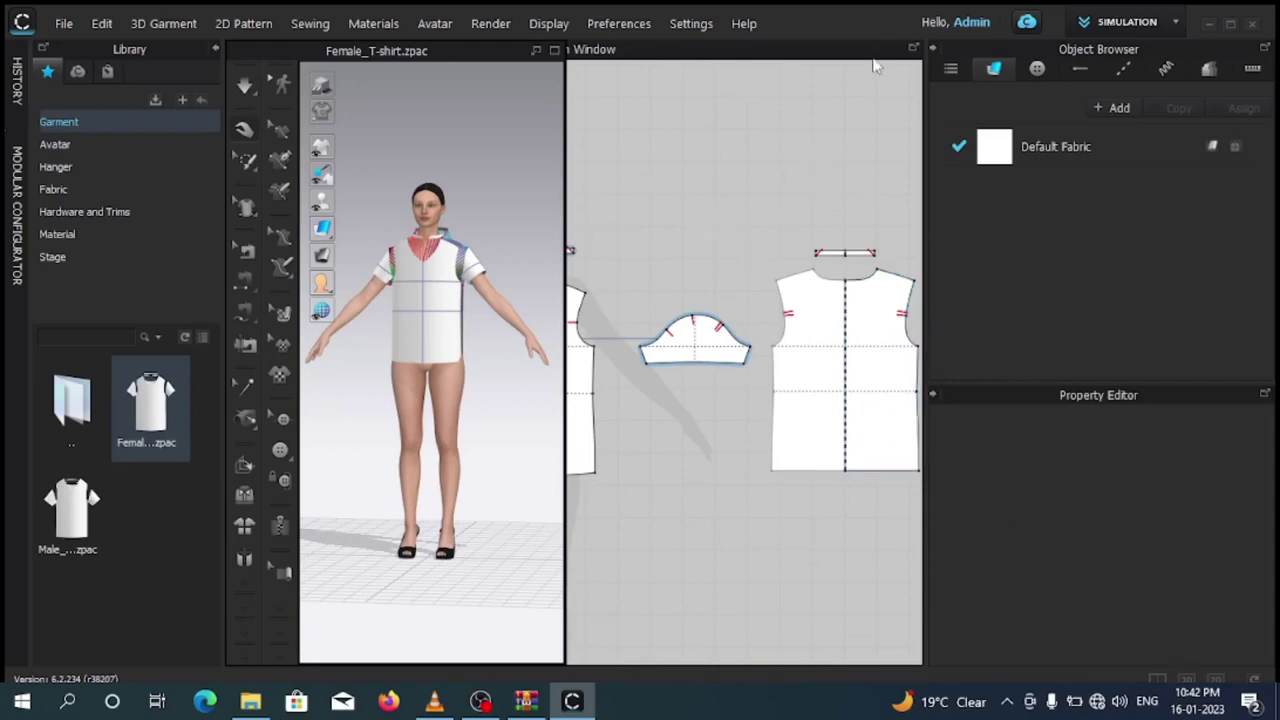
Dock the 3D garment window back beside the 2D pattern window, and select the T-shirt's front pattern piece to view its properties.
left_click(538, 52)
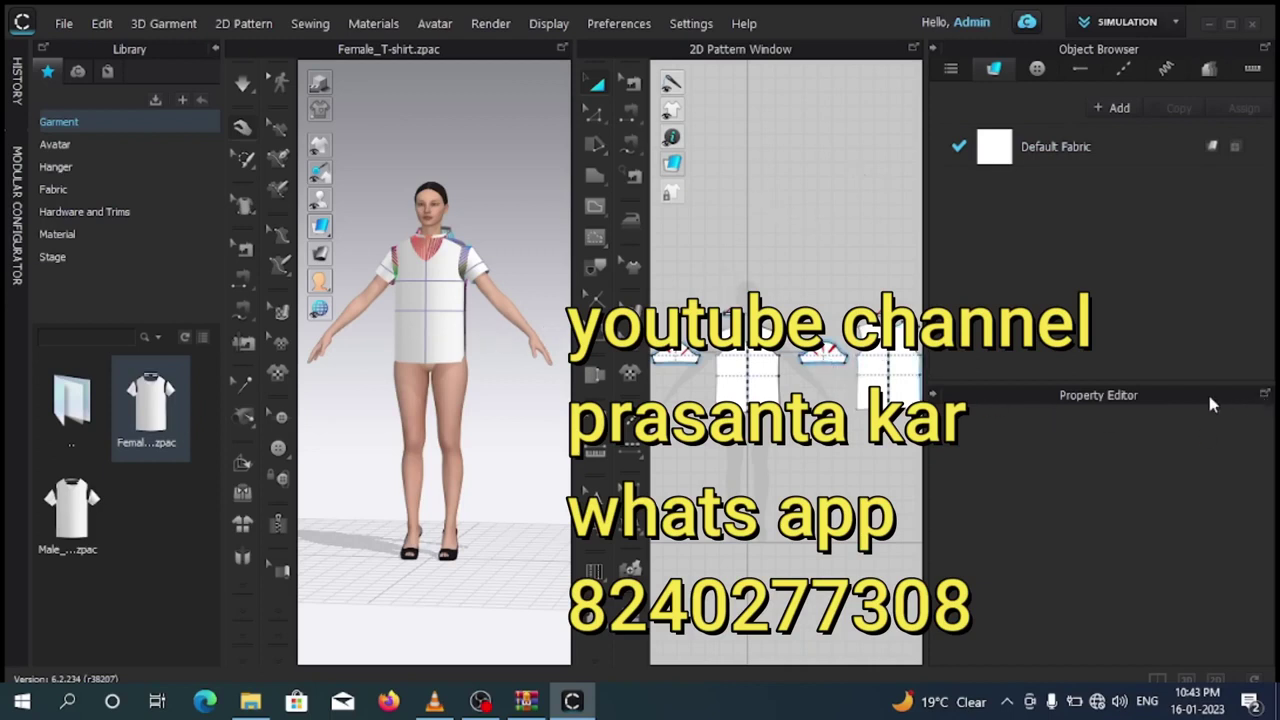
left_click(760, 358)
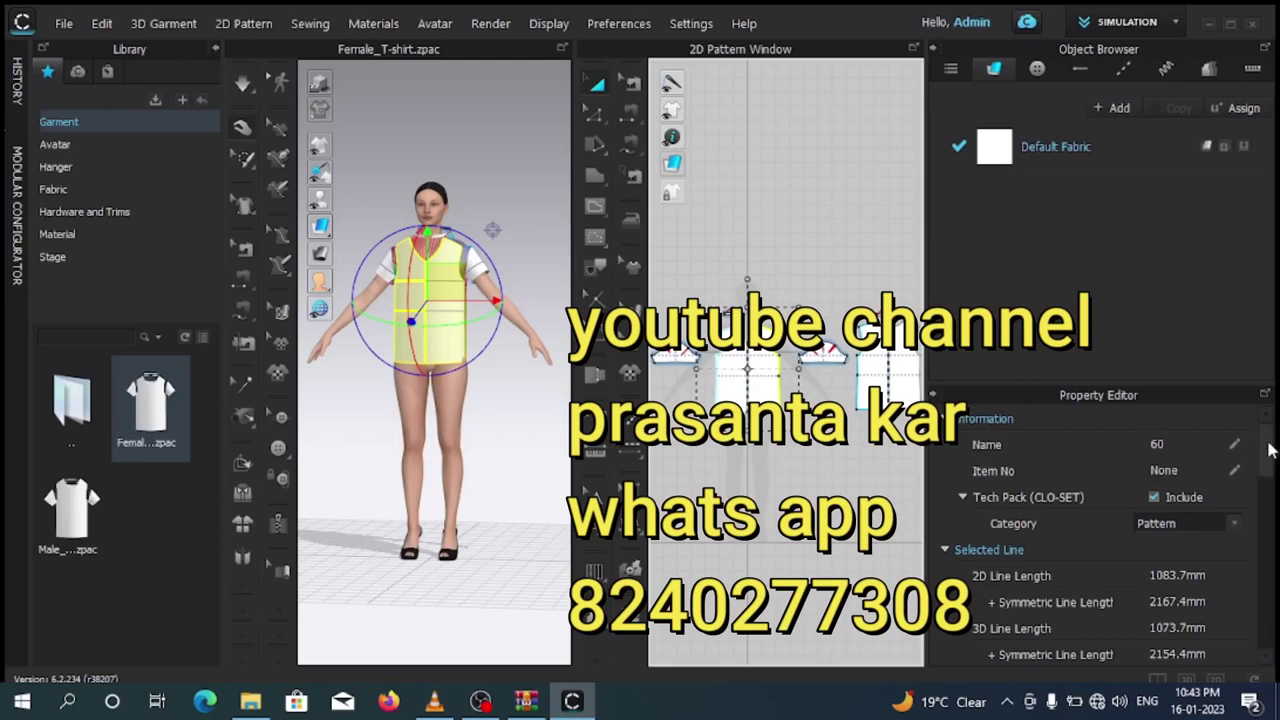
scroll(1270, 455, "down", 2)
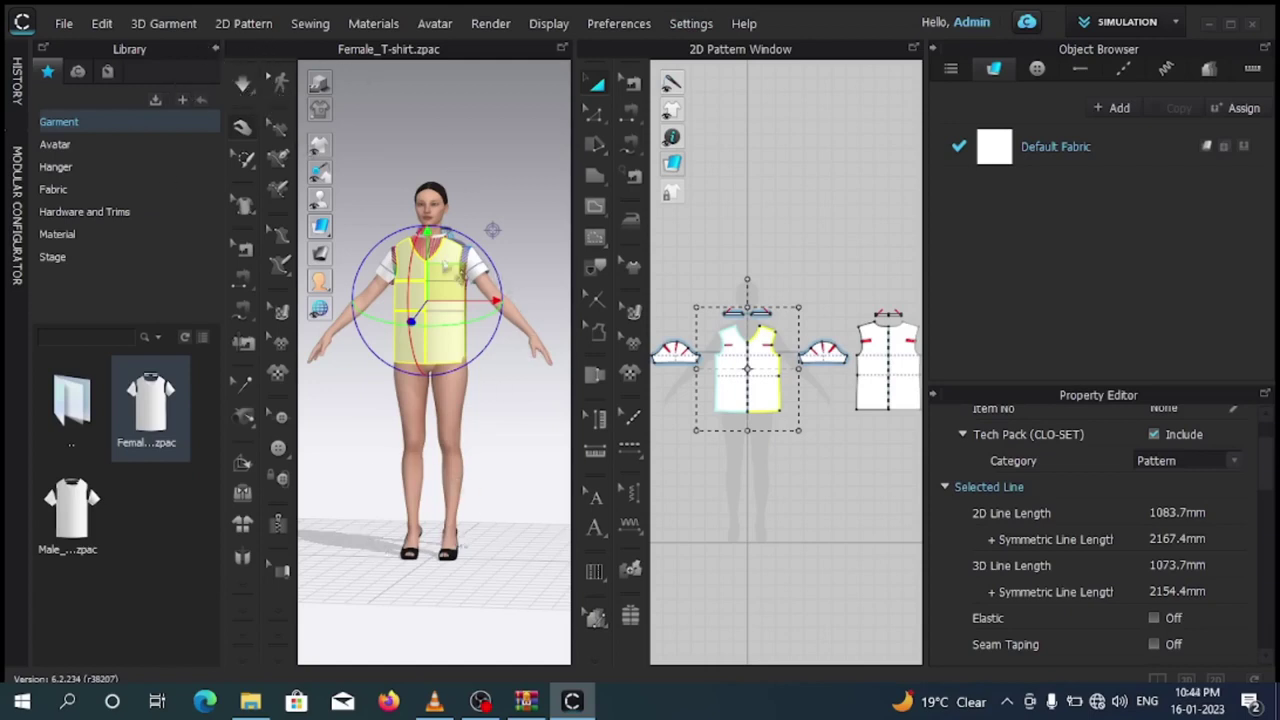
key("alt+F4")
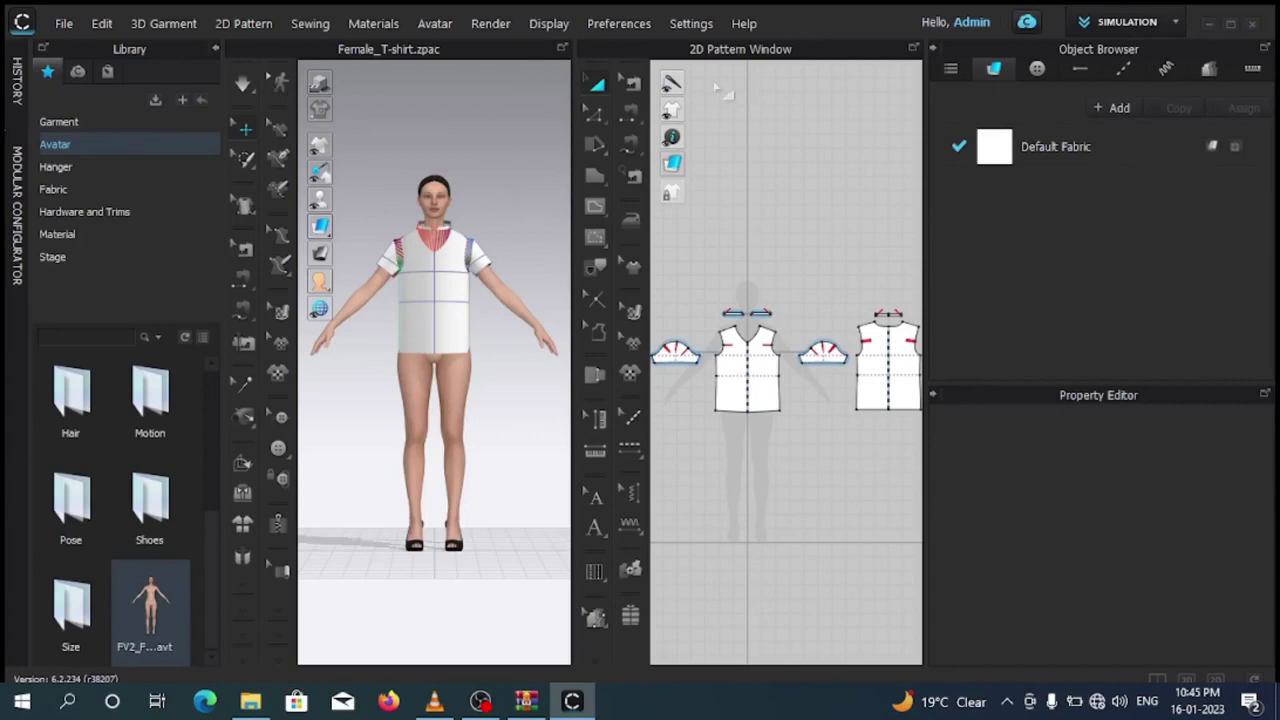
Open the graphic options in the user settings, switch antialiasing off, and set it back to x16.
left_click(694, 26)
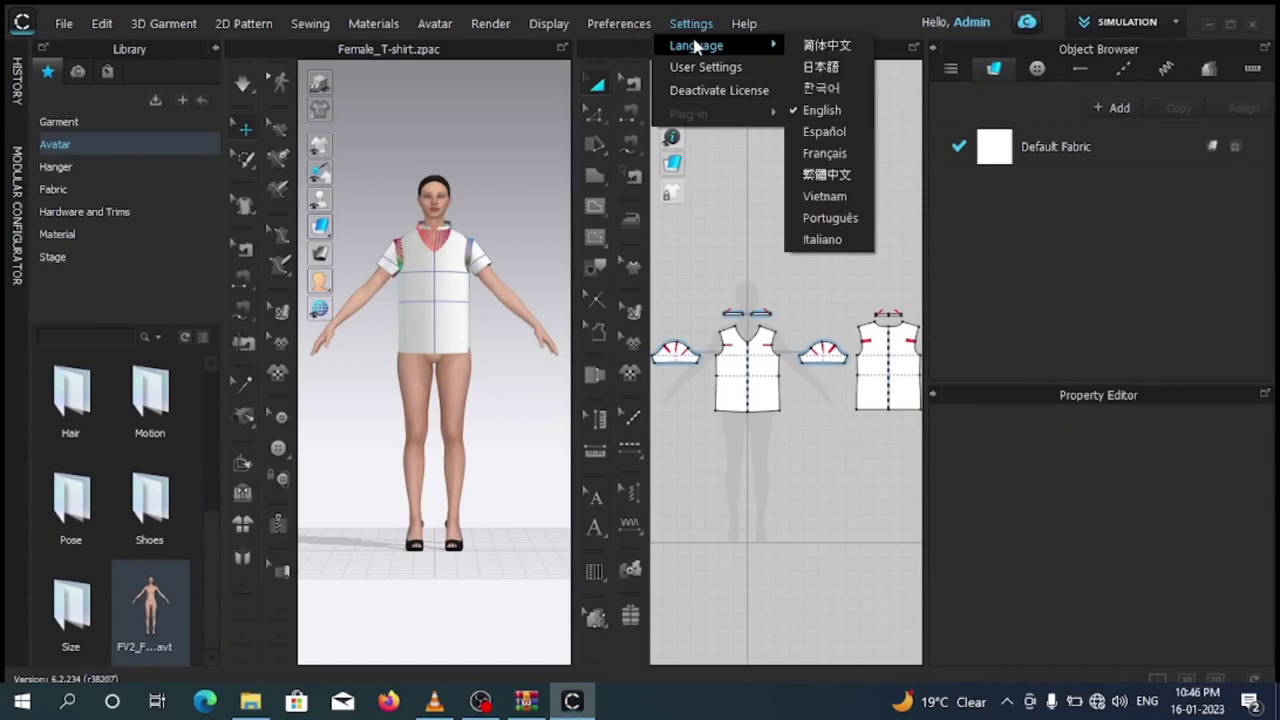
left_click(714, 68)
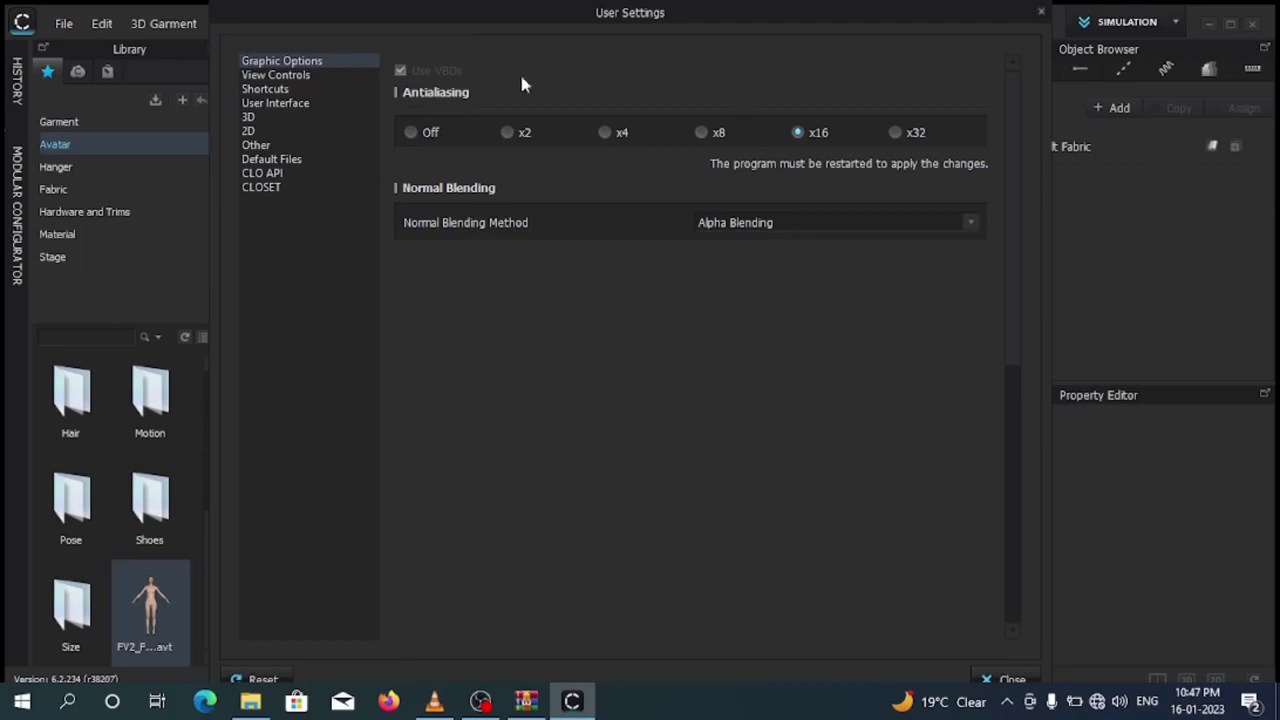
left_click(410, 132)
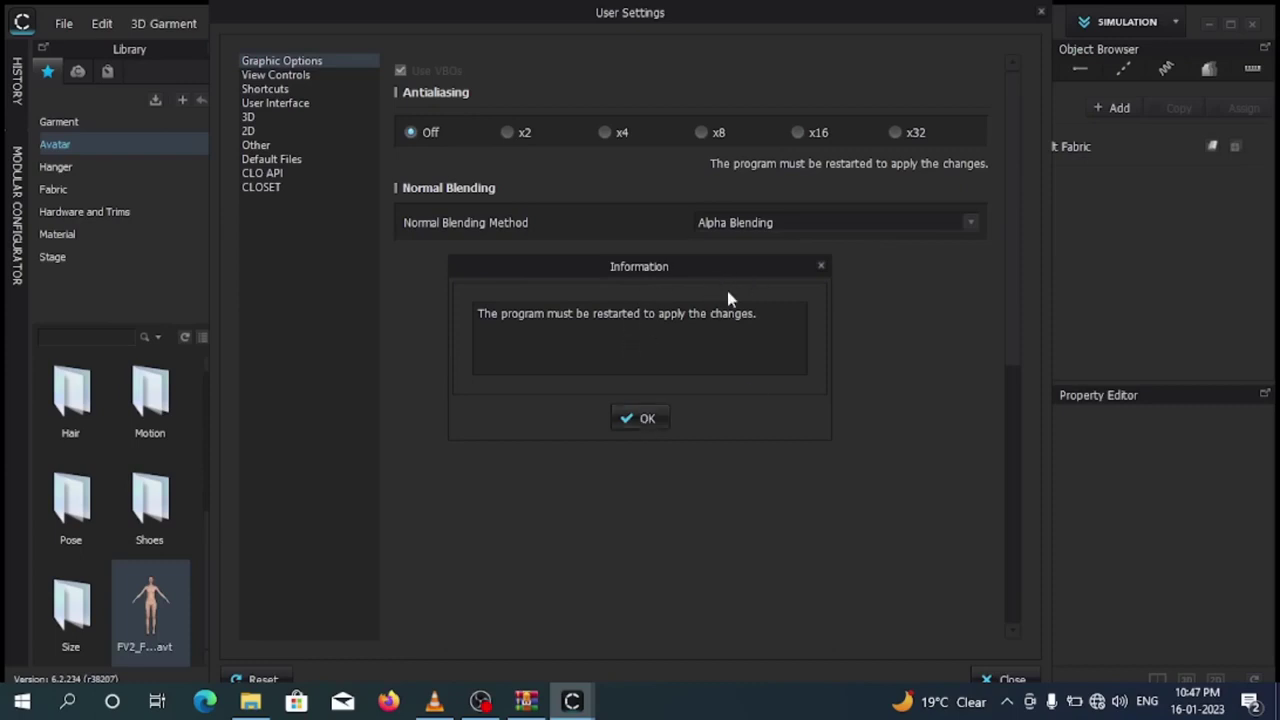
left_click(822, 266)
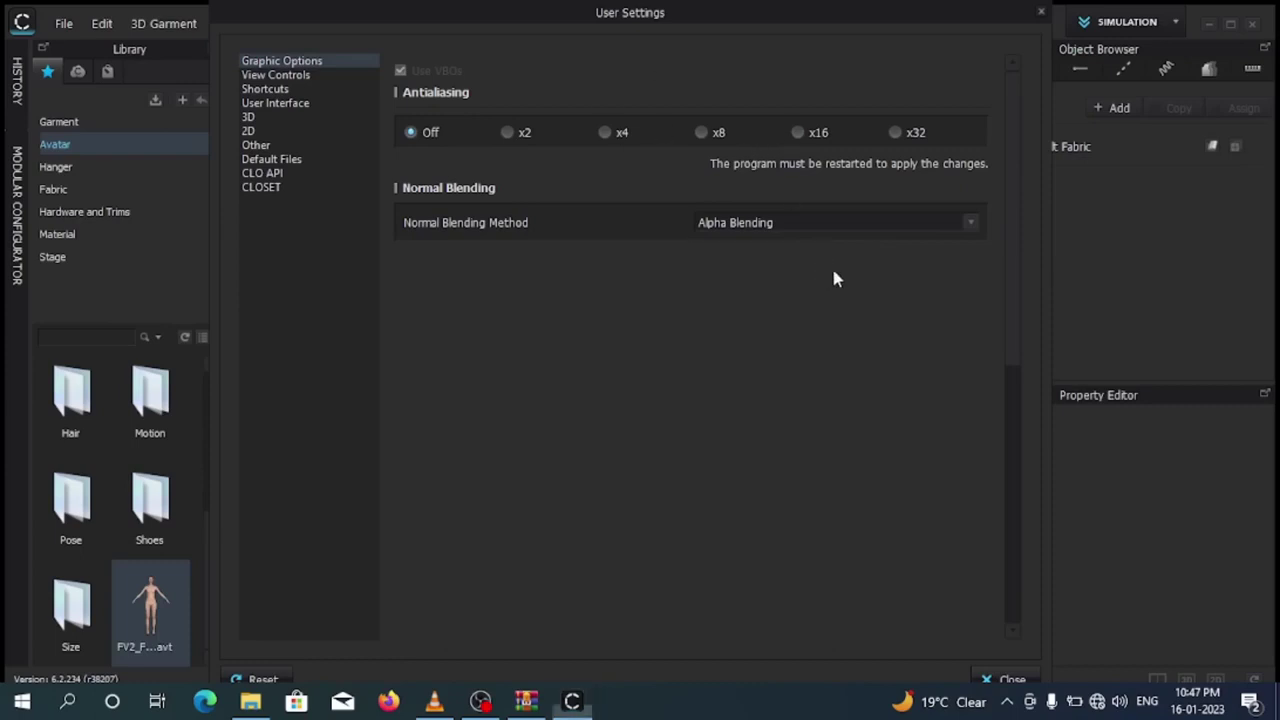
left_click(800, 136)
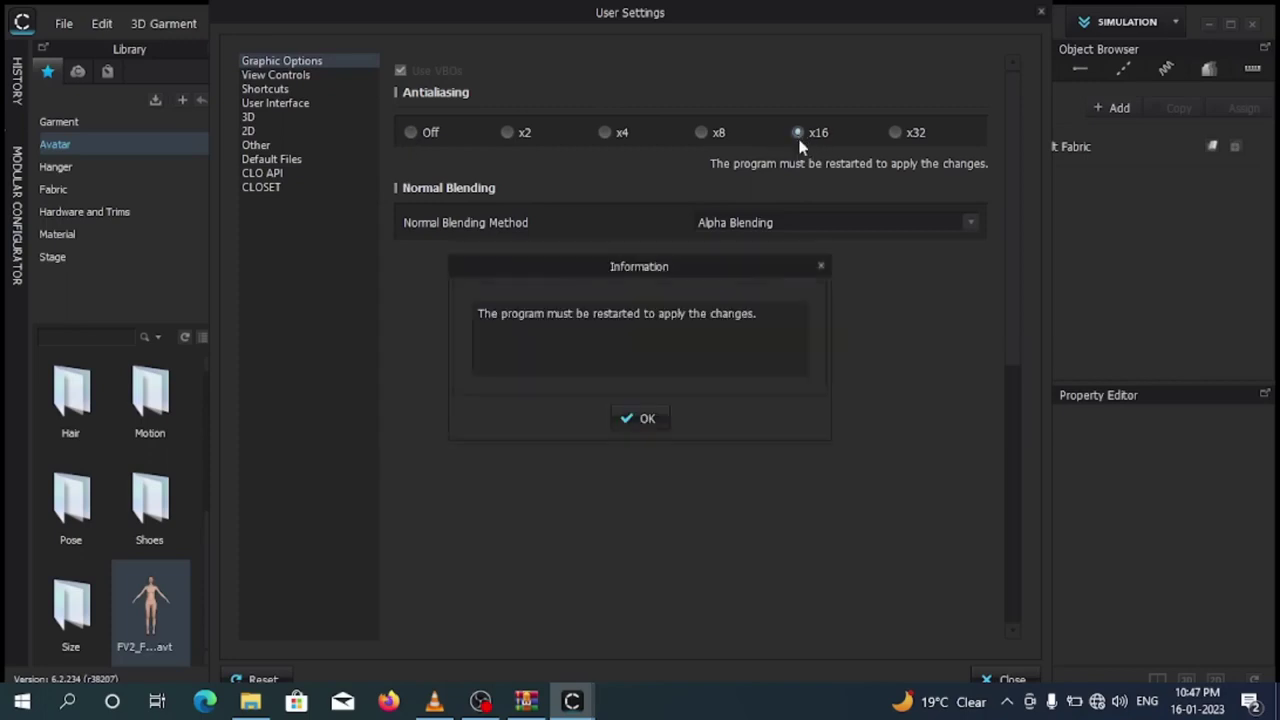
left_click(648, 418)
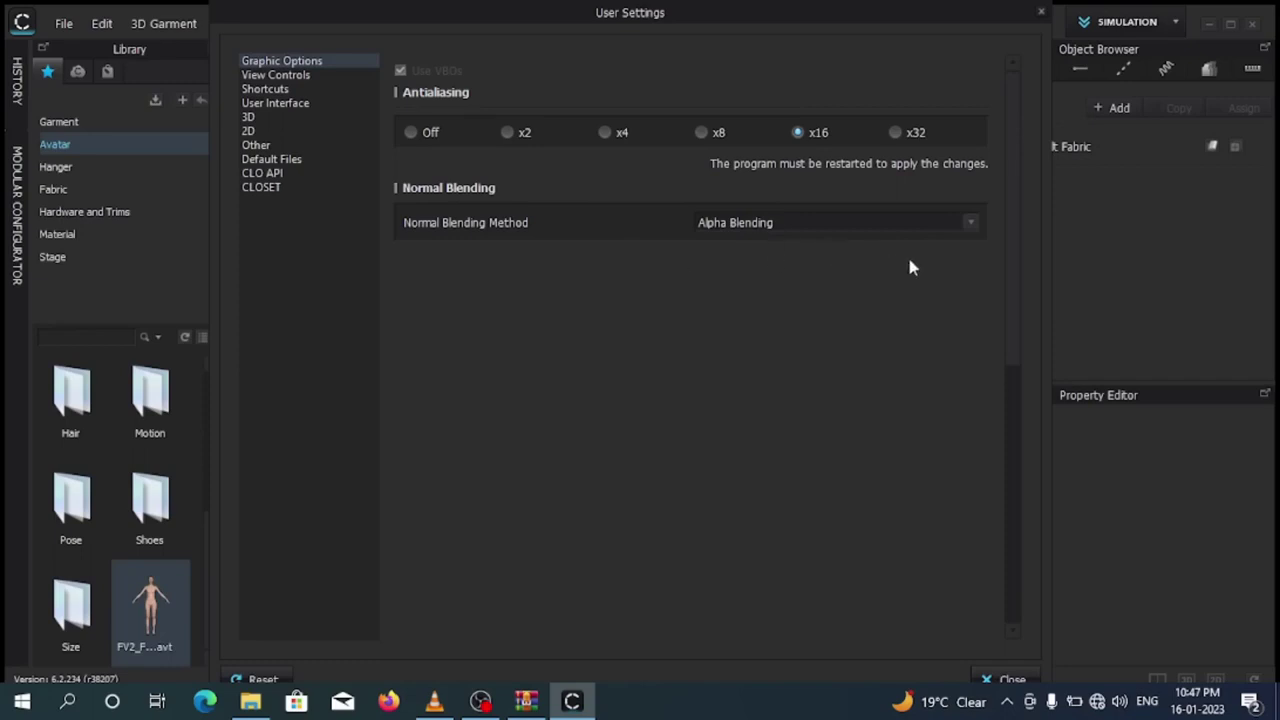
Examine the normal blending methods and the view control presets and options, and close the user settings.
left_click(971, 225)
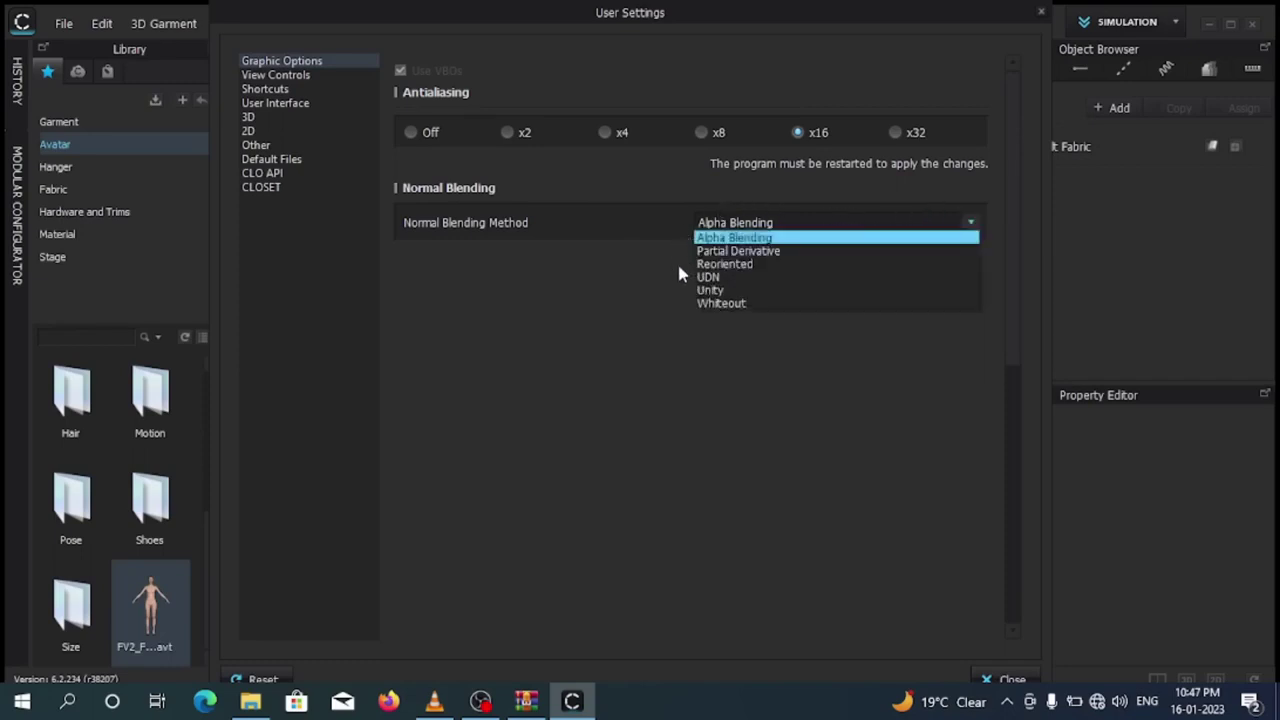
left_click(572, 314)
left_click(280, 78)
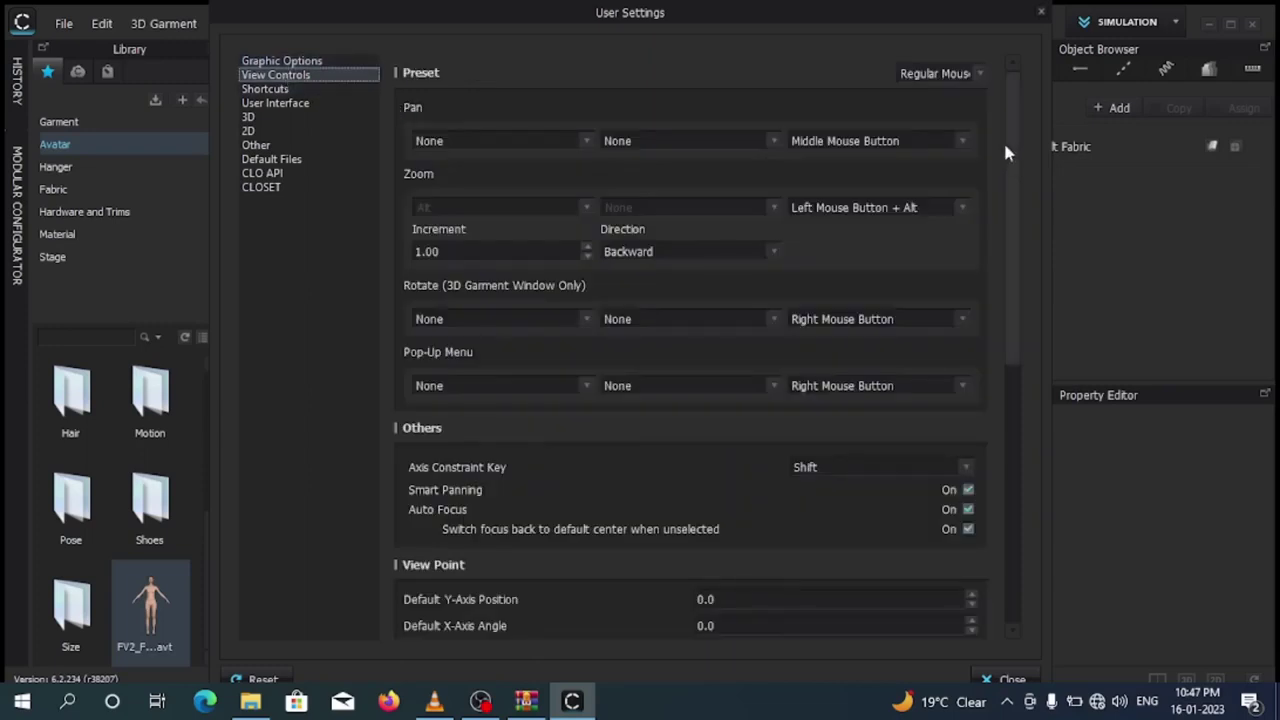
left_click(975, 76)
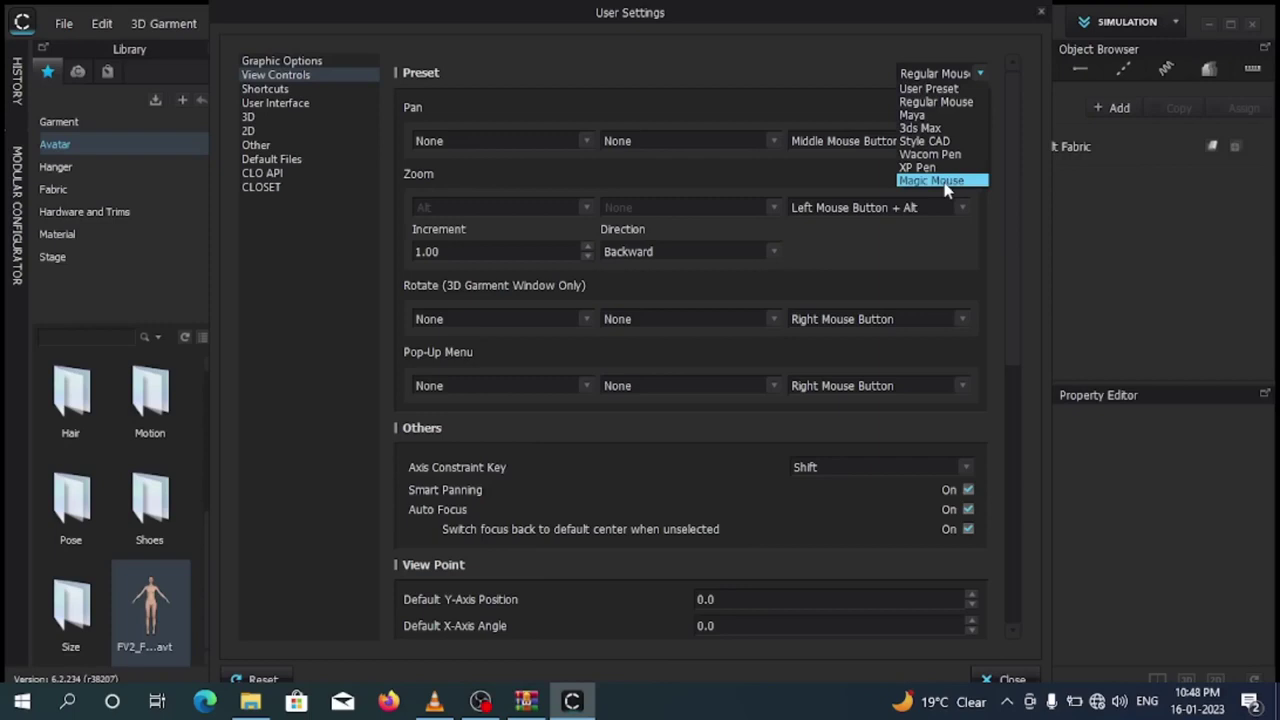
left_click(815, 61)
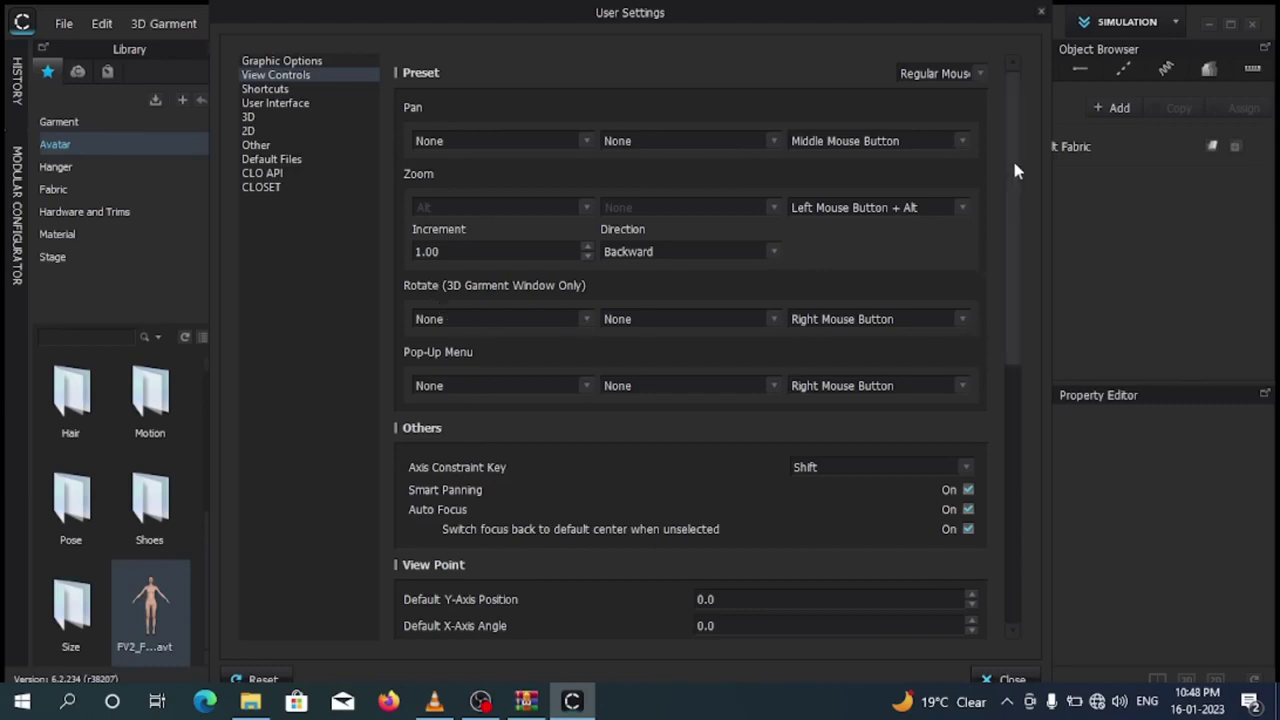
scroll(1012, 166, "down", 3)
scroll(1013, 195, "down", 1)
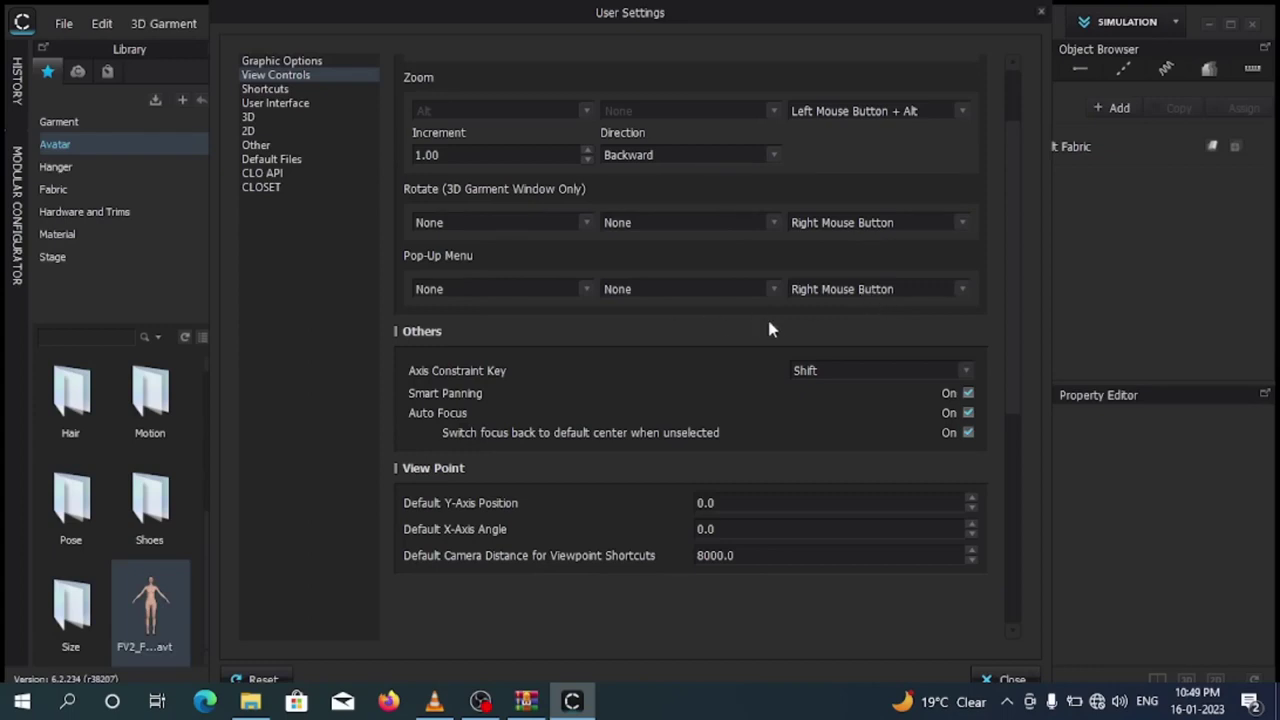
left_click(1041, 14)
Orbit around the avatar in the 3D garment window, and view the 3D background's pop-up menu.
mouse_move(514, 206)
right_mouse_down()
mouse_move(475, 225)
mouse_move(517, 249)
mouse_move(504, 228)
right_mouse_up()
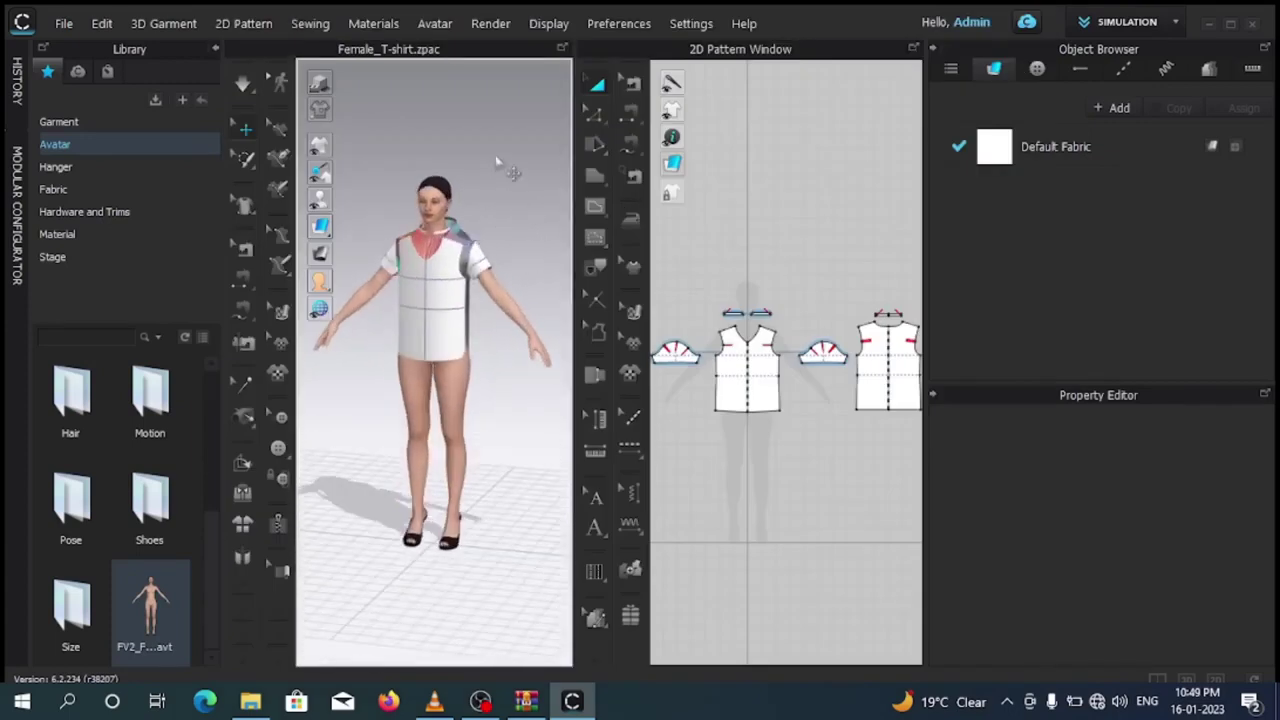
right_click(496, 161)
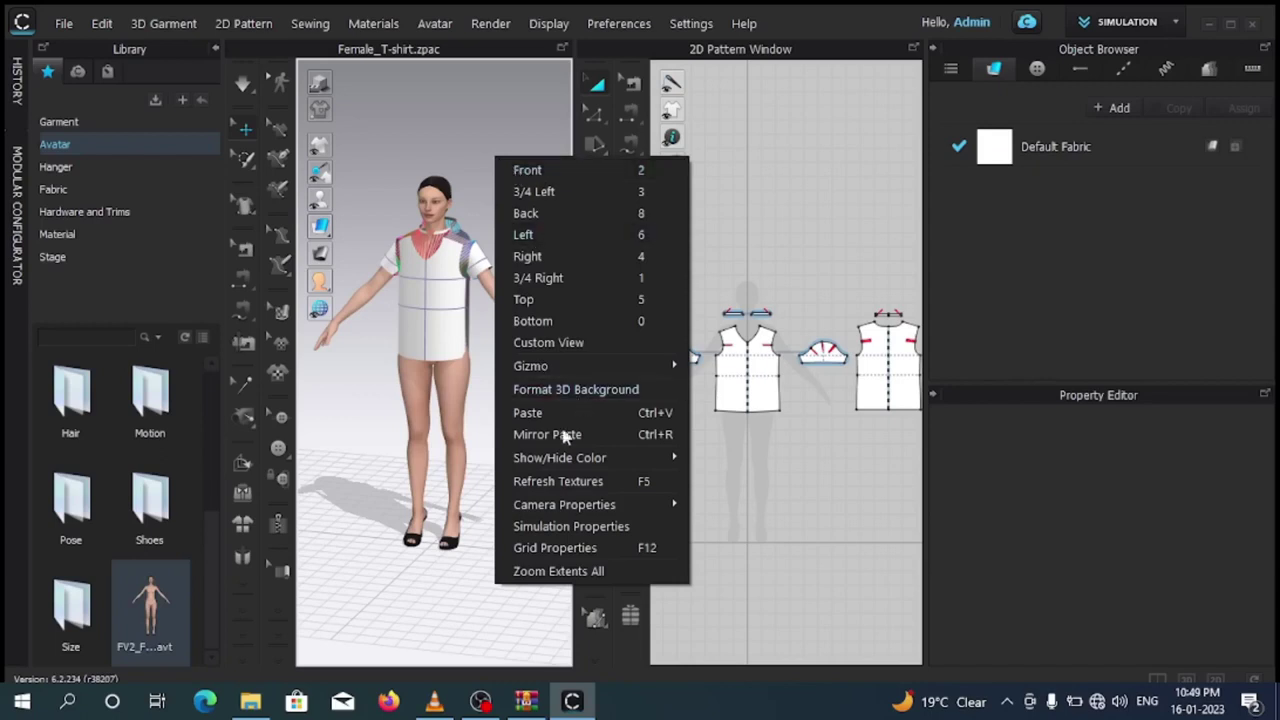
left_click(693, 28)
Reopen the view controls in the user settings, and examine the mouse, smart panning, auto focus and view point options.
left_click(693, 25)
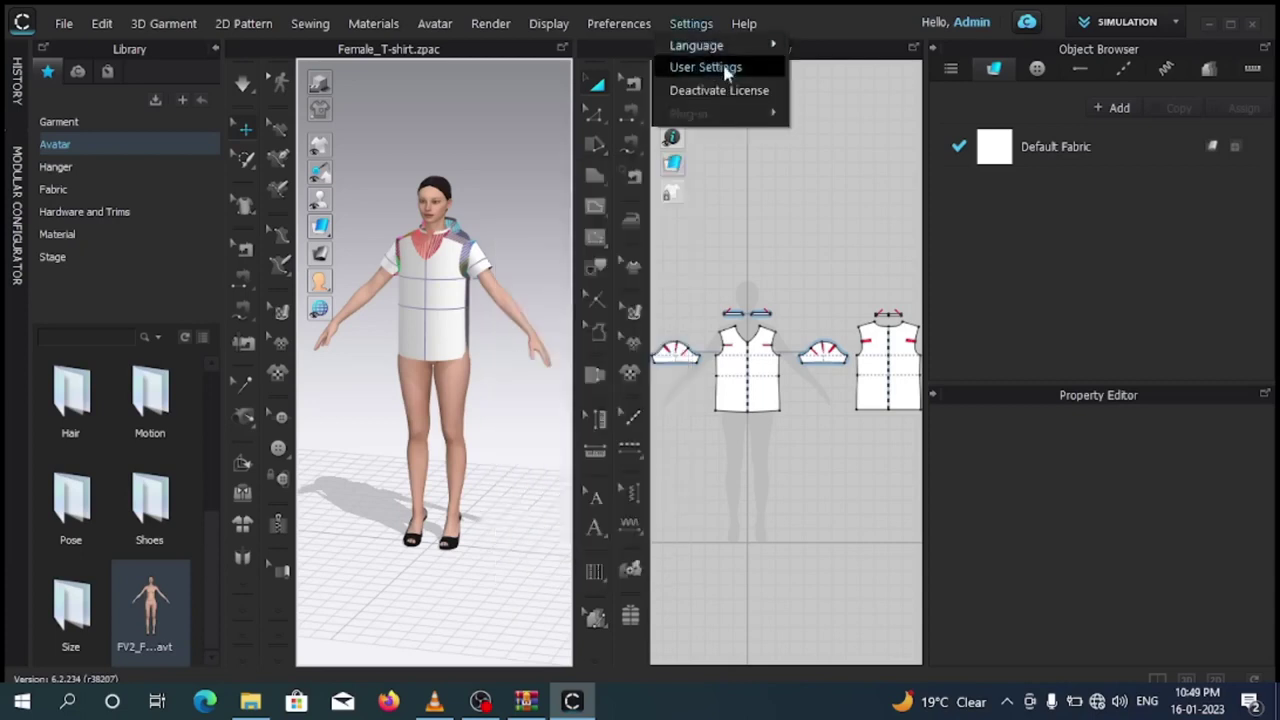
left_click(728, 68)
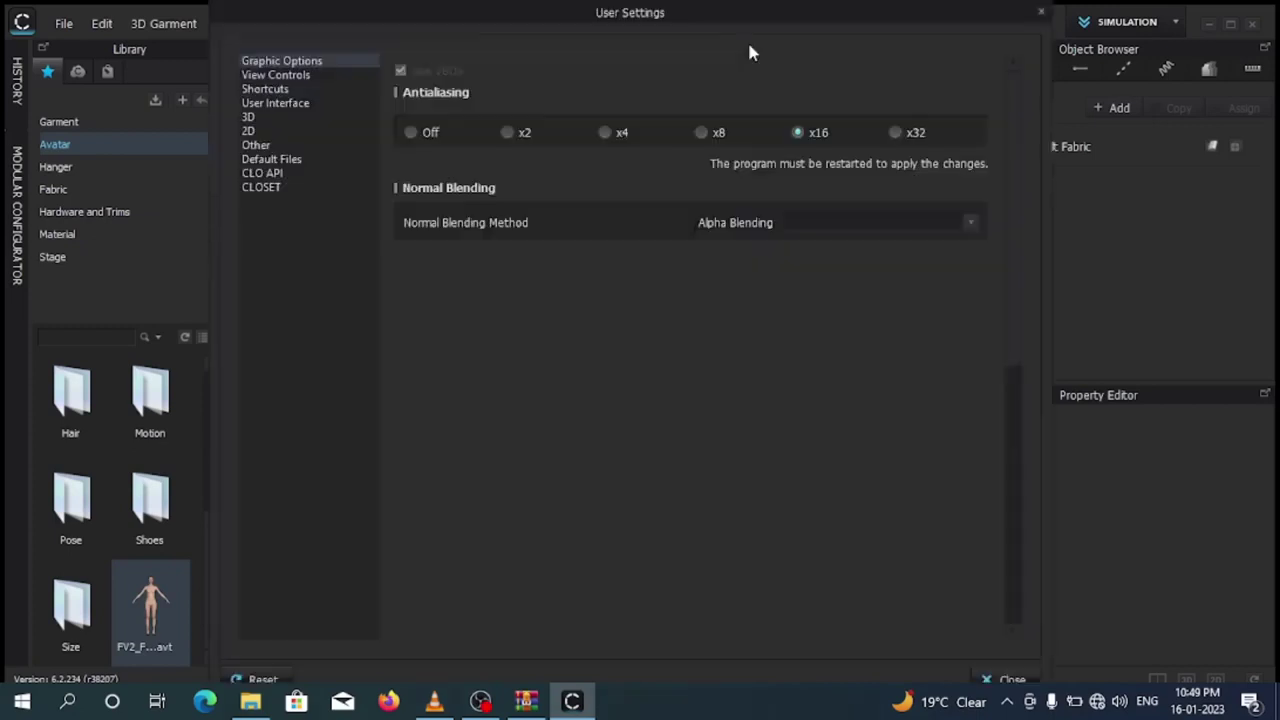
left_click(276, 75)
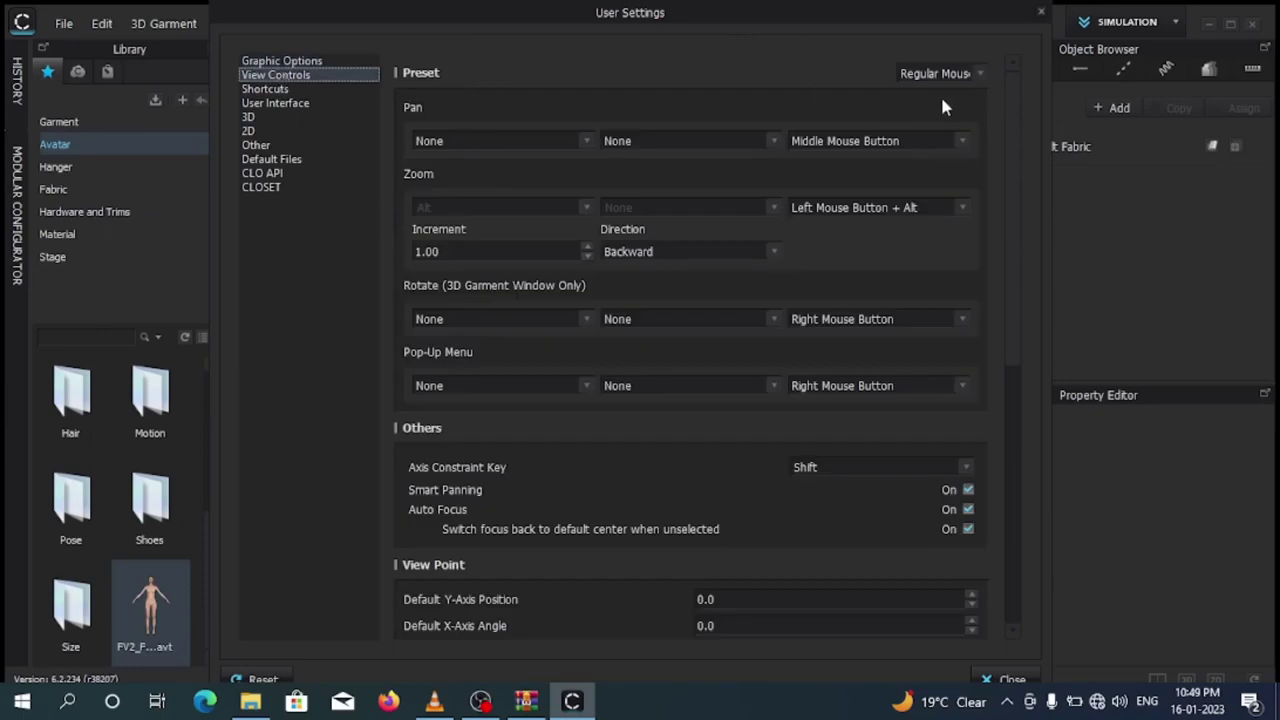
left_click_drag(1012, 146, 1016, 261)
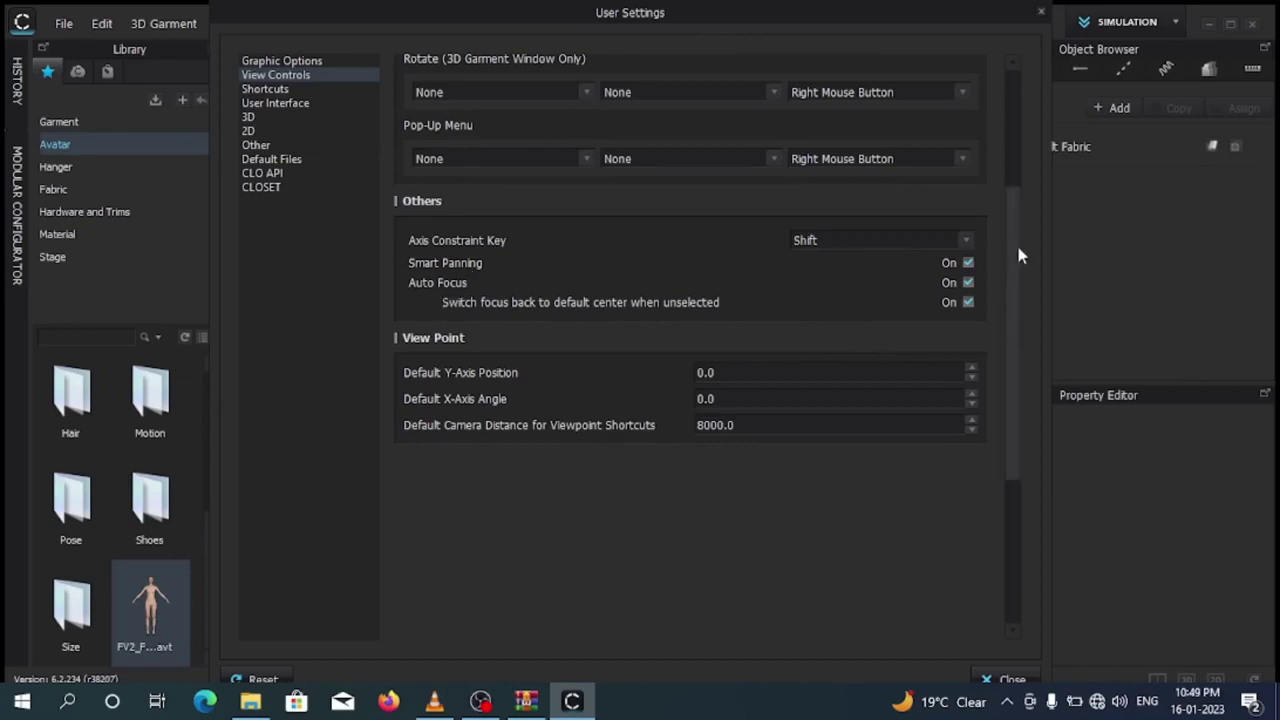
left_click_drag(1013, 241, 1009, 248)
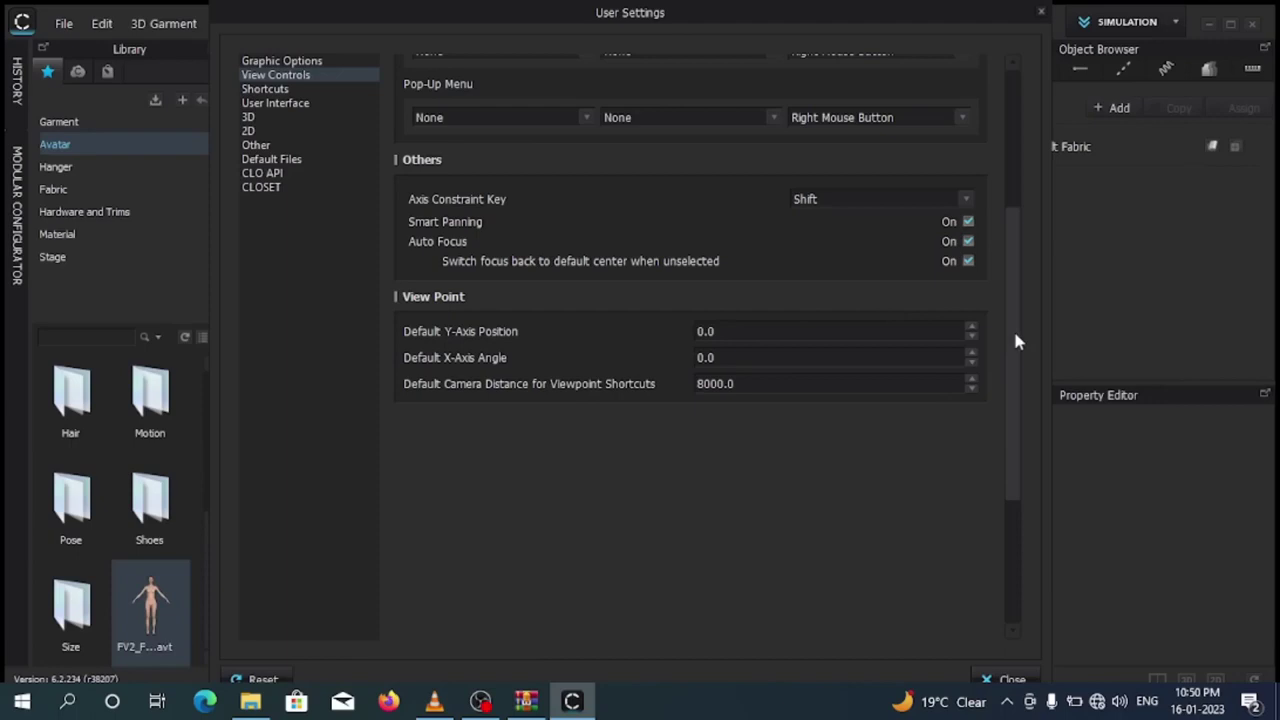
Examine the shortcut settings, including the File and Edit function groups.
left_click(284, 92)
left_click_drag(1014, 232, 1010, 108)
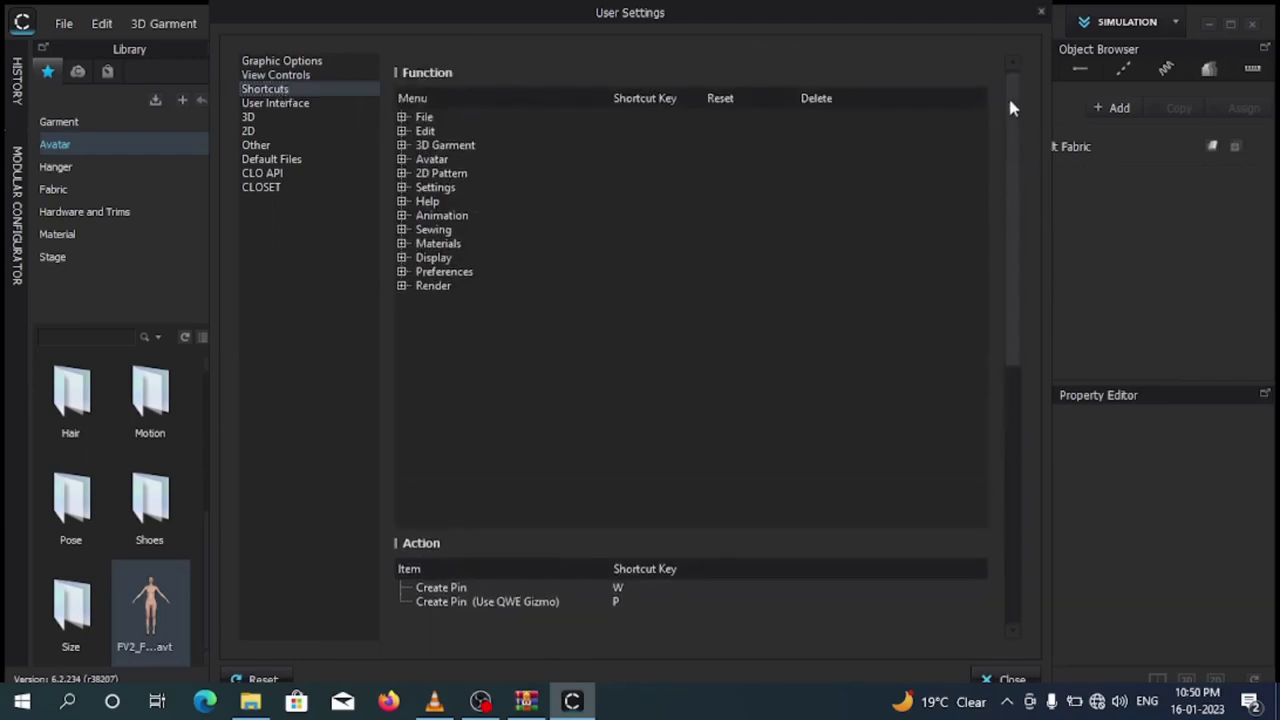
left_click(444, 121)
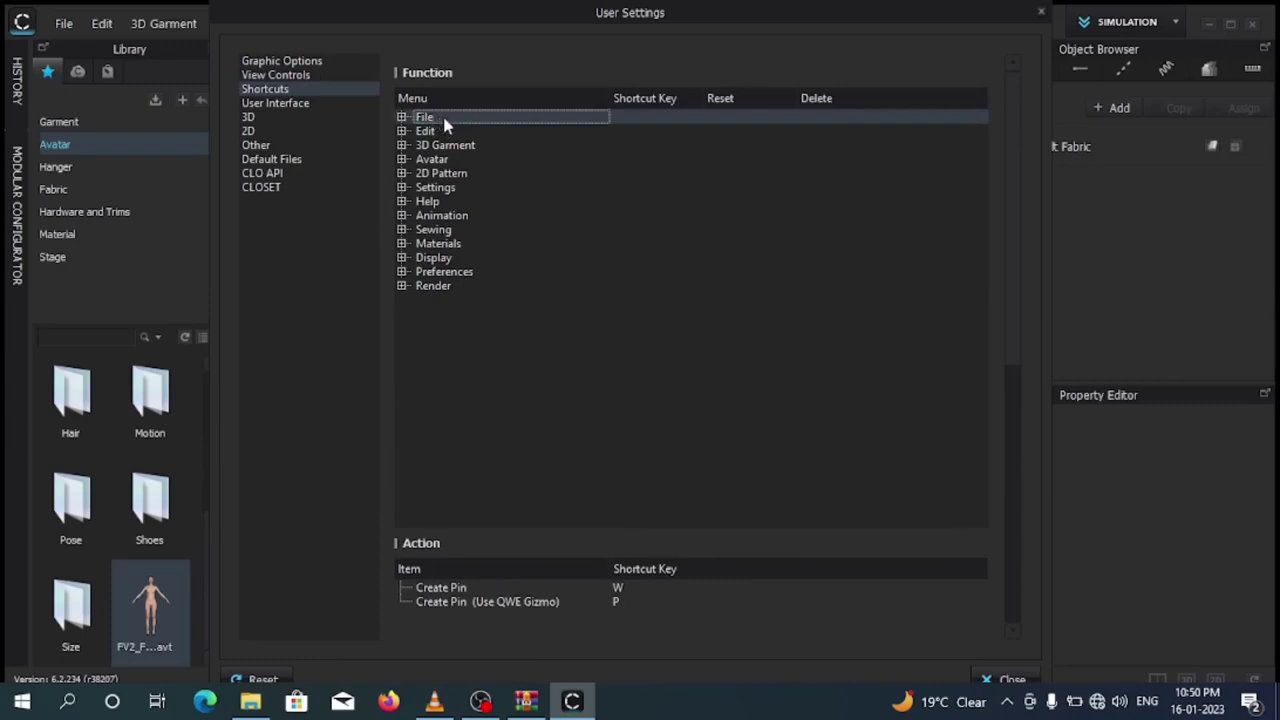
left_click(633, 119)
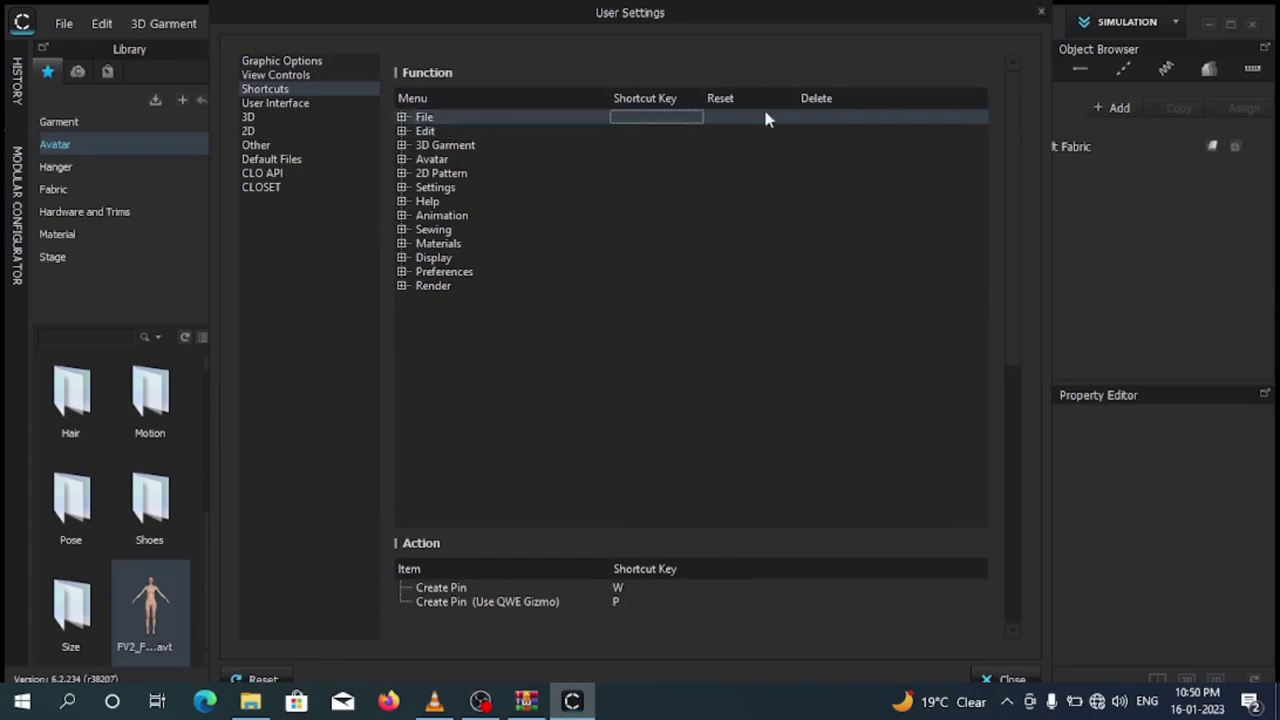
left_click(449, 135)
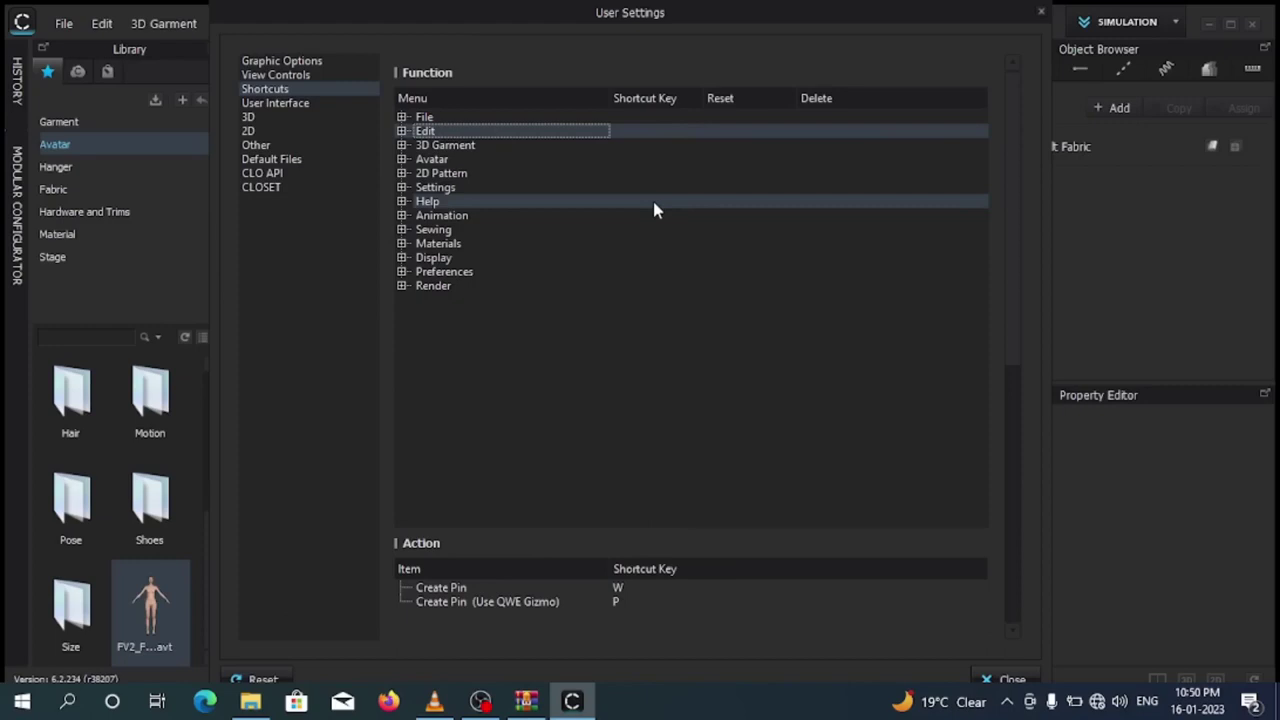
Set the user interface's unit system to Inch, and view the topstitch thread thickness units without changing them.
left_click(298, 104)
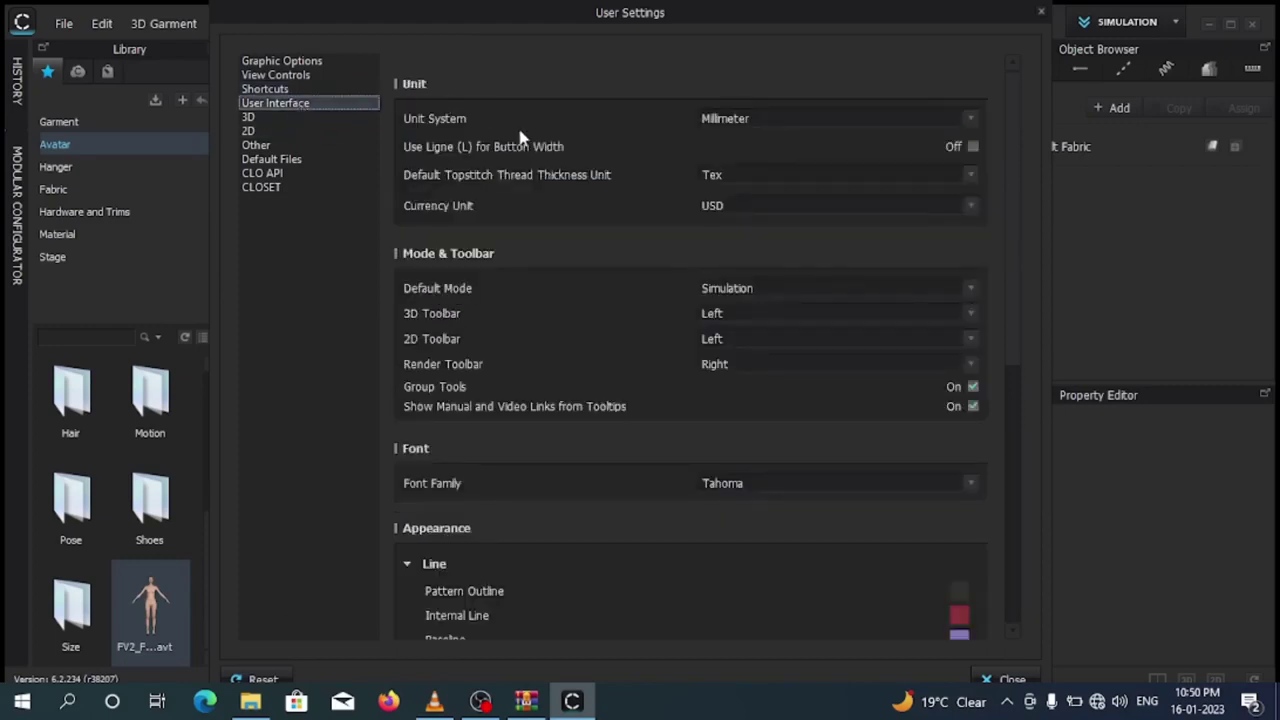
left_click(970, 121)
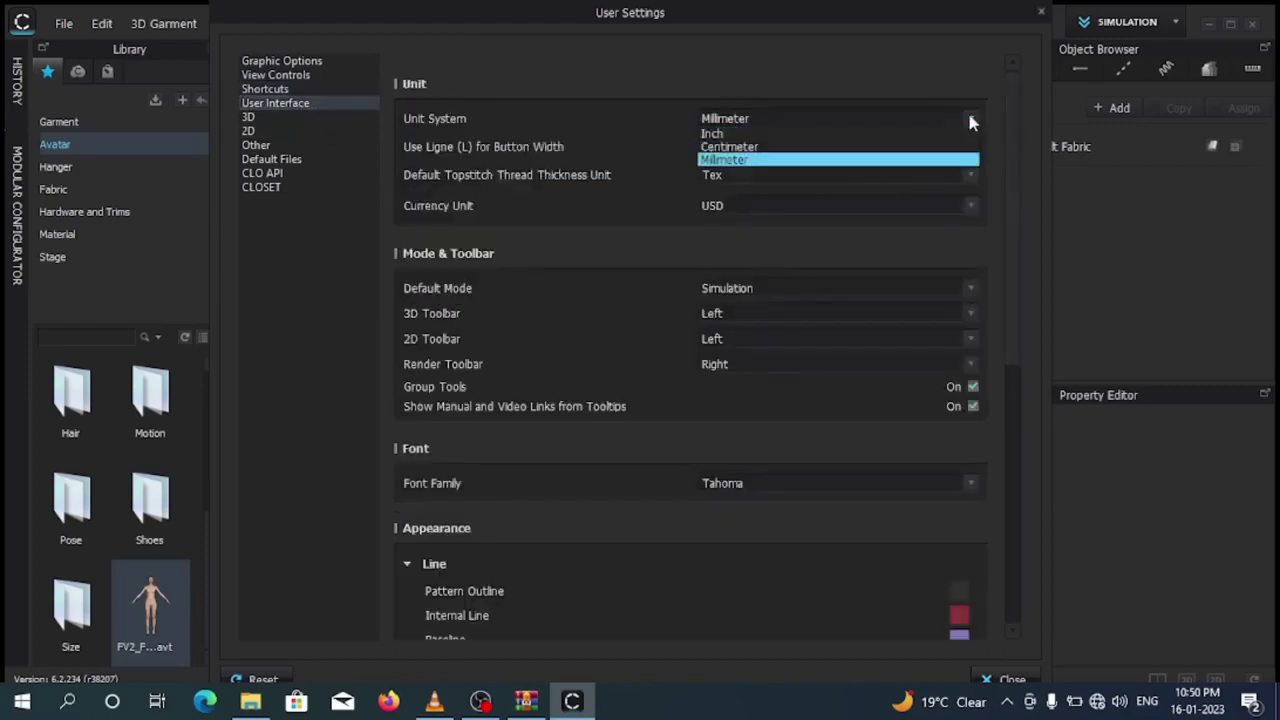
left_click(731, 134)
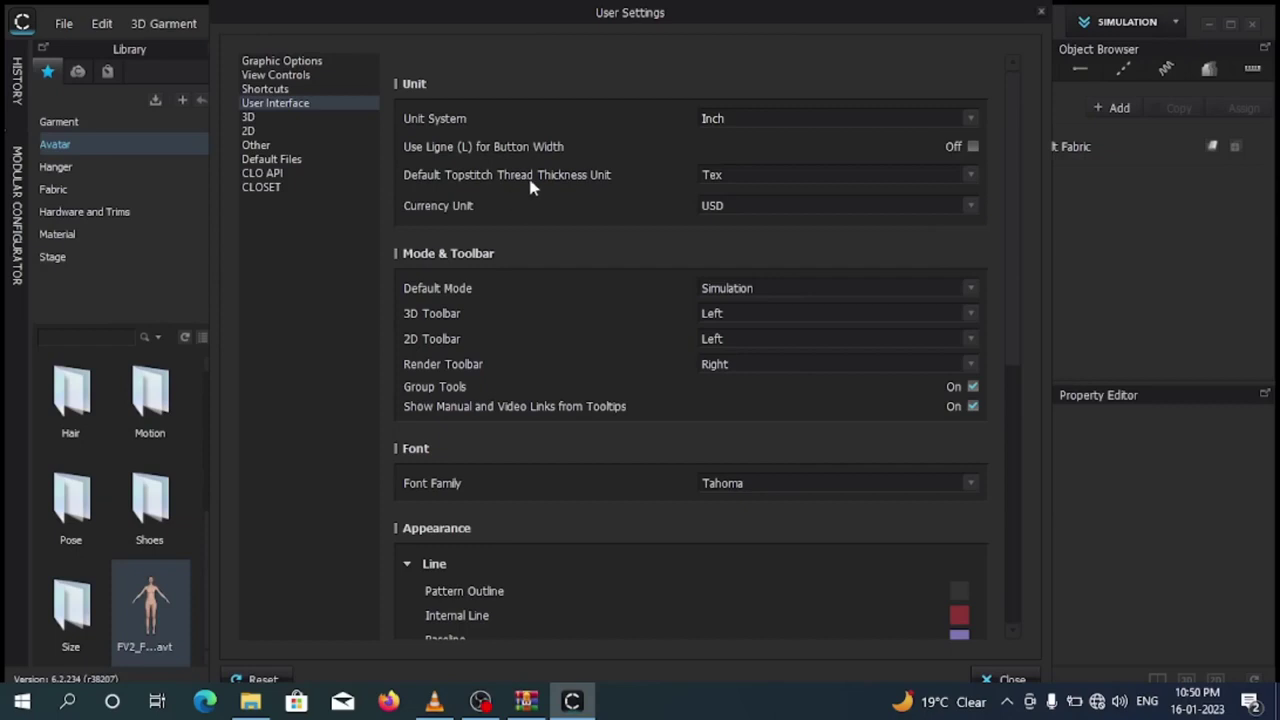
left_click(972, 176)
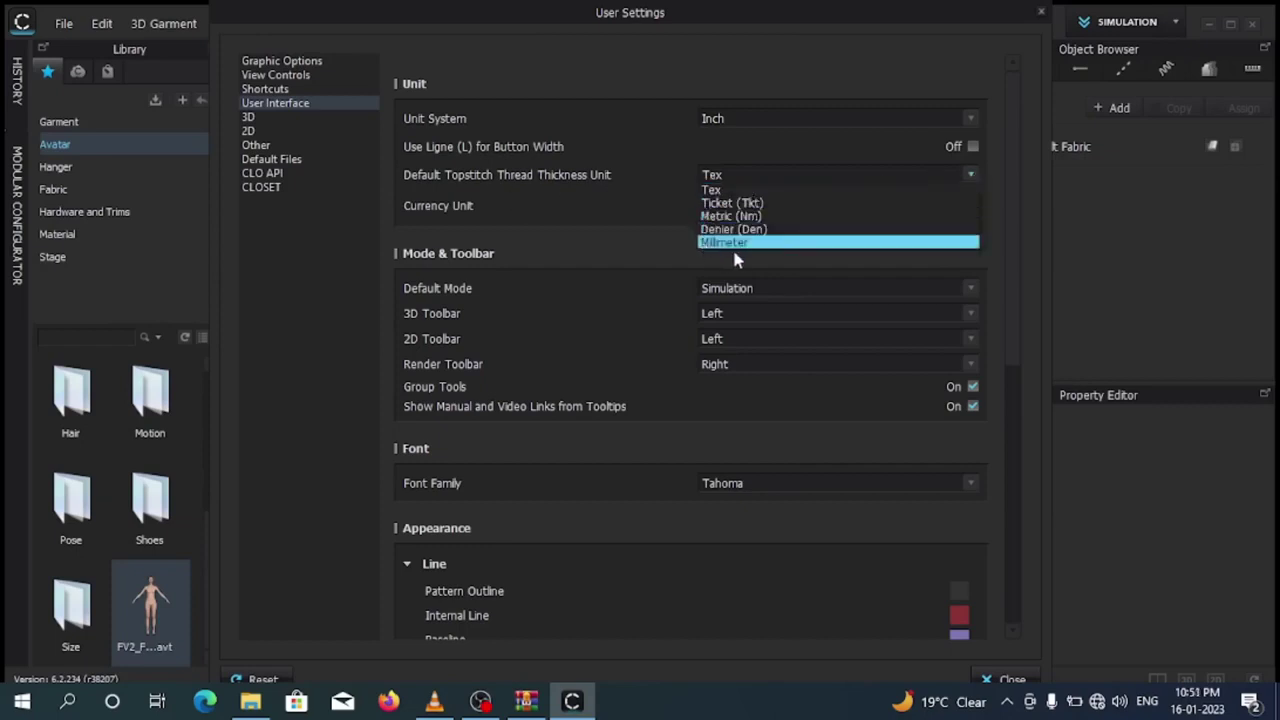
left_click(632, 216)
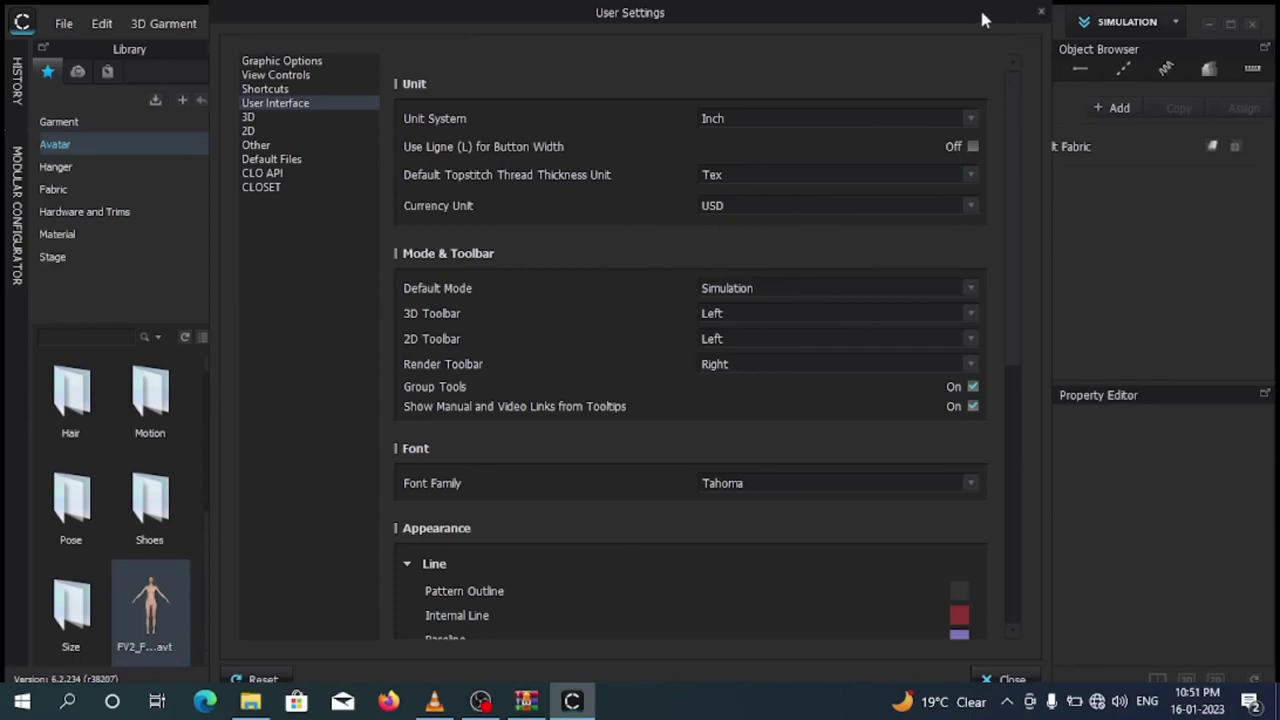
Reposition the user settings window, and examine the mode and toolbar, font, line and highlight appearance options.
left_click_drag(771, 18, 806, 288)
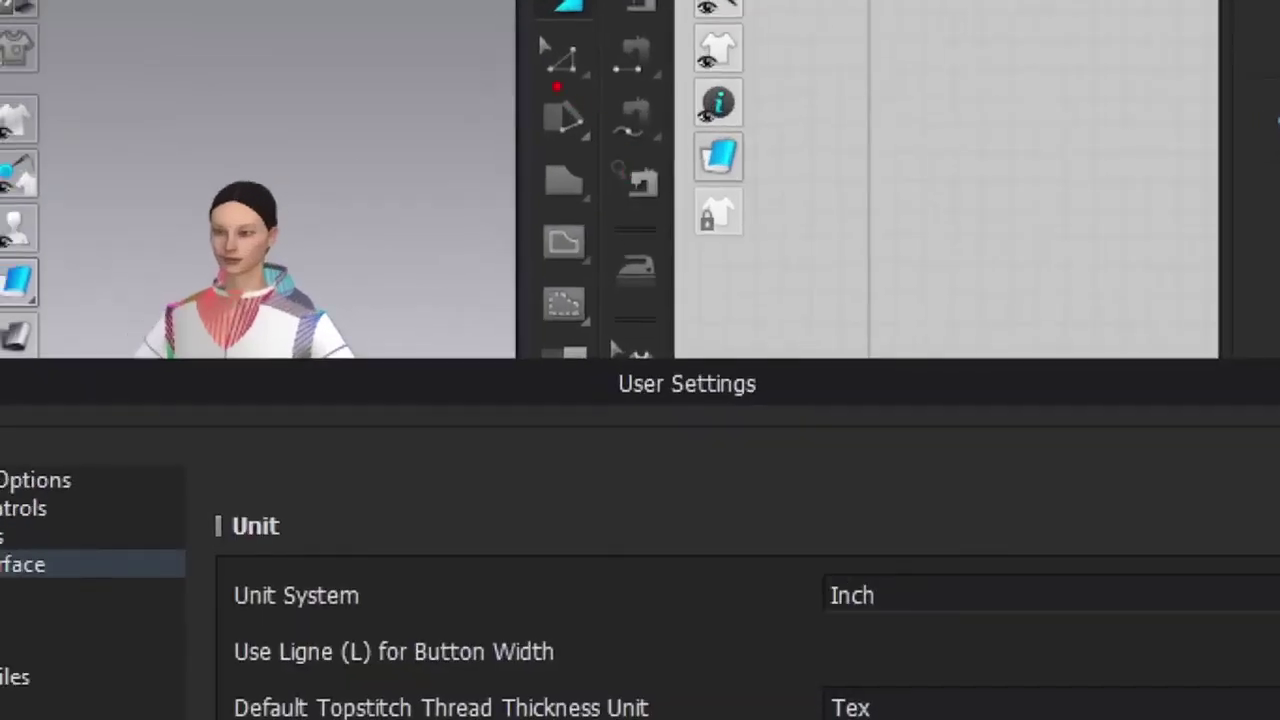
mouse_move(557, 87)
left_mouse_down()
mouse_move(555, 153)
mouse_move(703, 123)
left_mouse_up()
left_click_drag(957, 277, 981, 101)
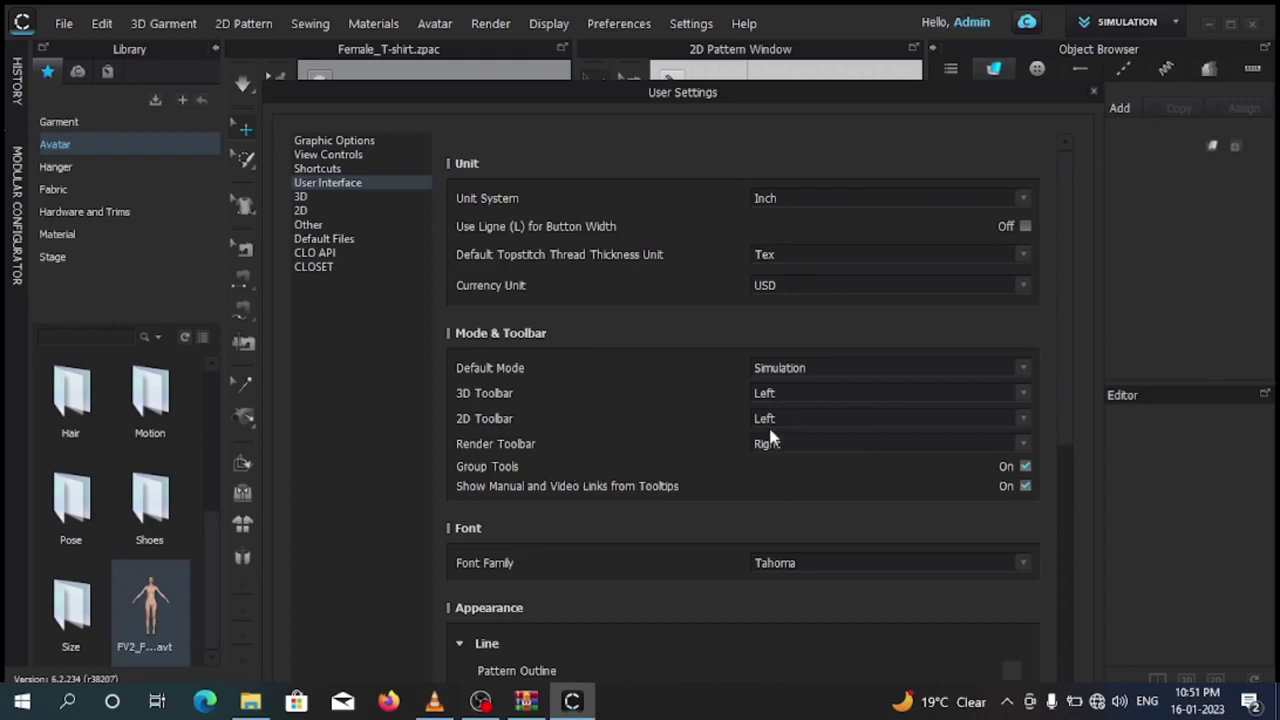
left_click_drag(878, 91, 863, 12)
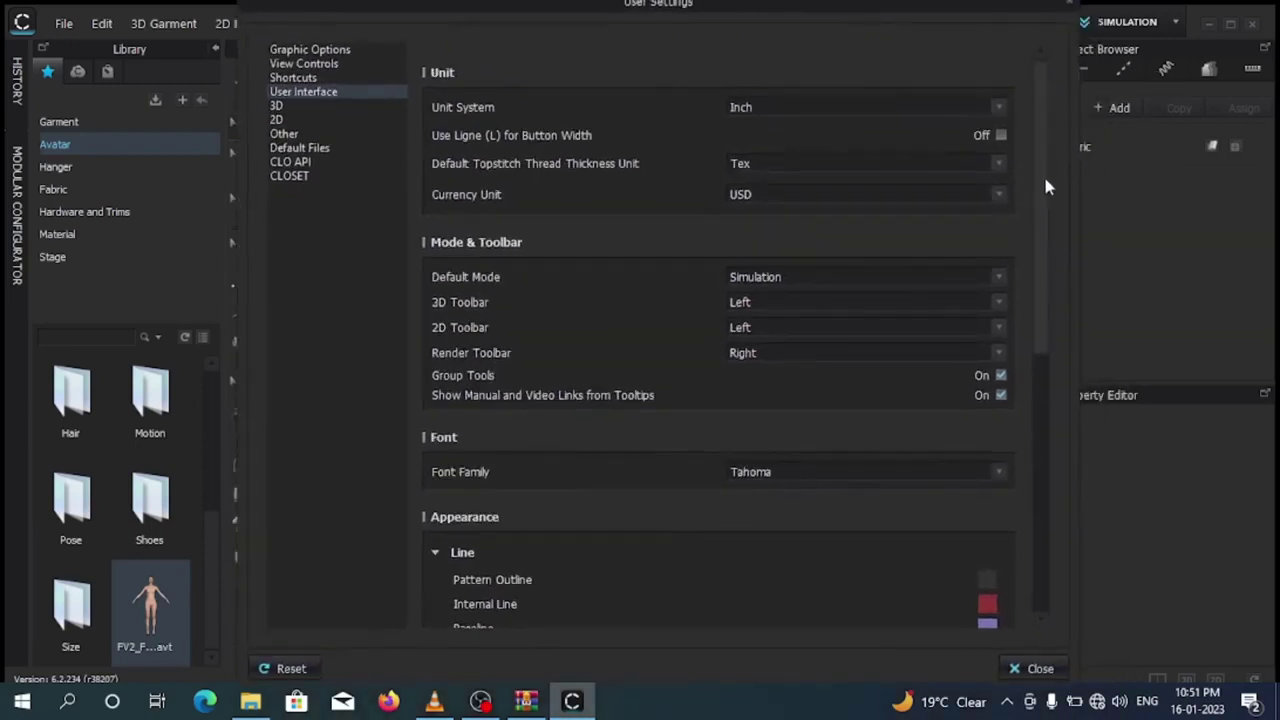
left_click_drag(1043, 171, 1049, 342)
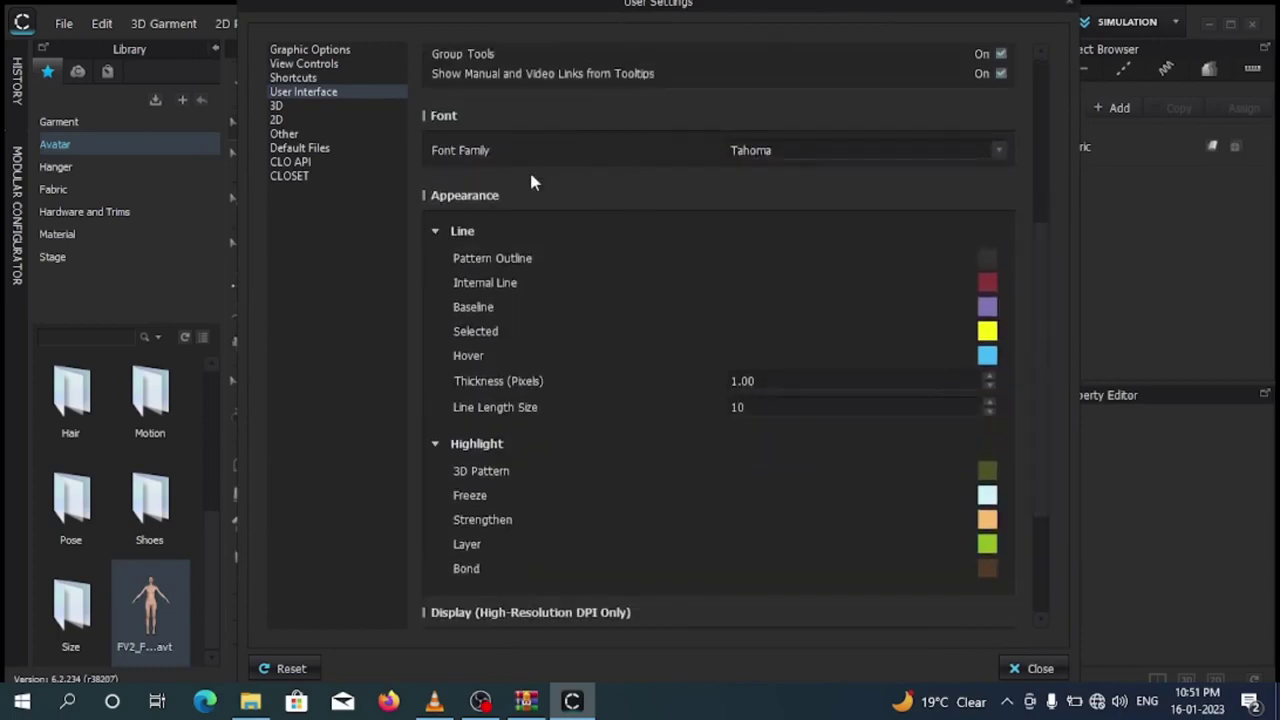